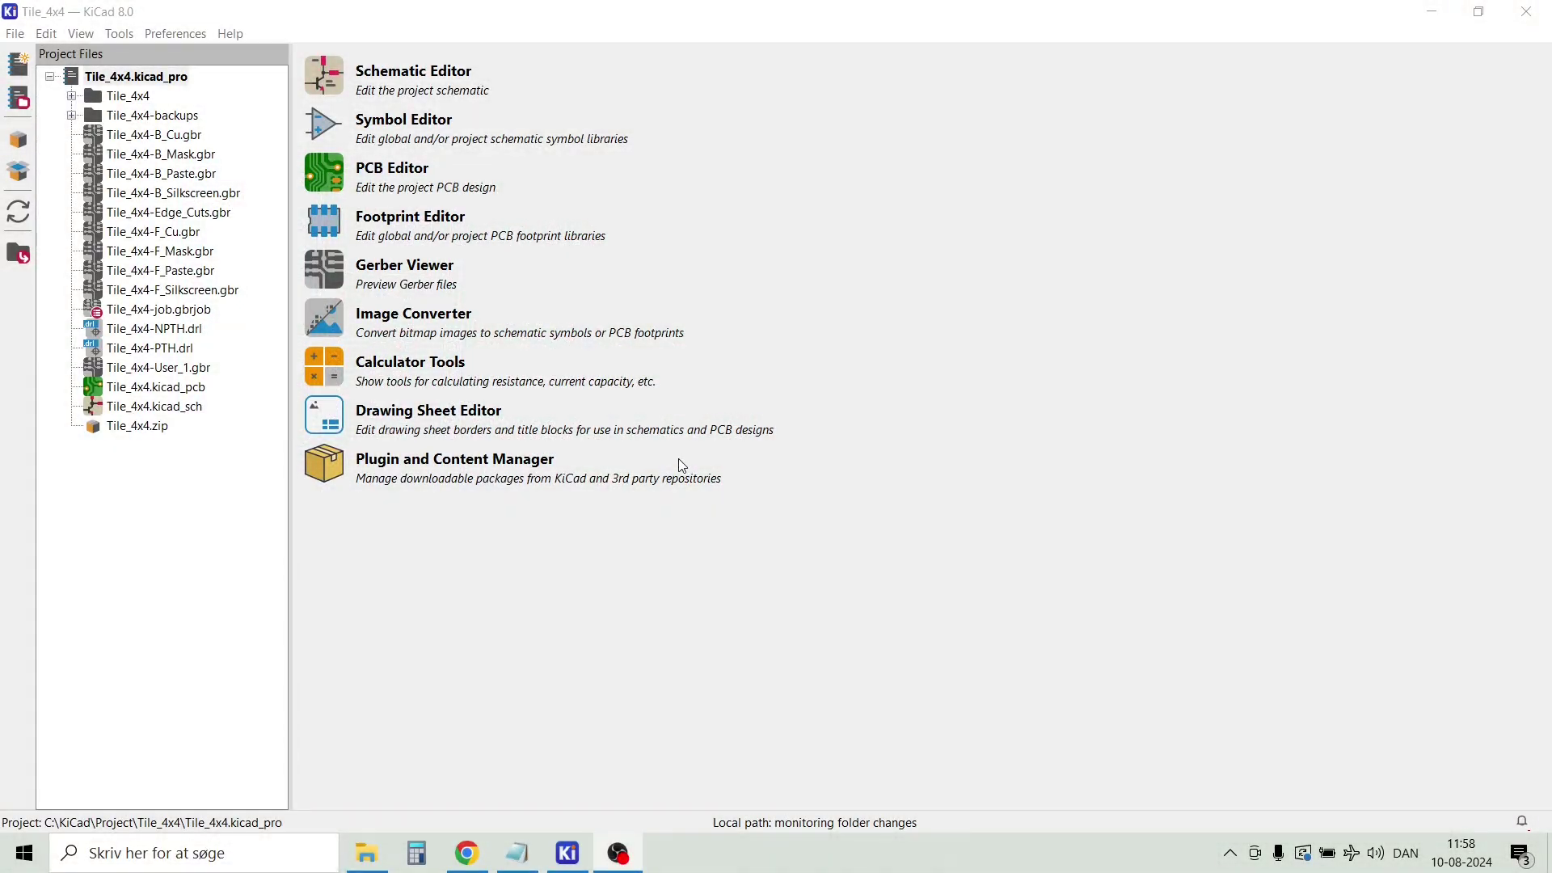
Open Tile_4x4.kicad_sch from the project tree in the Schematic Editor.
click(176, 406)
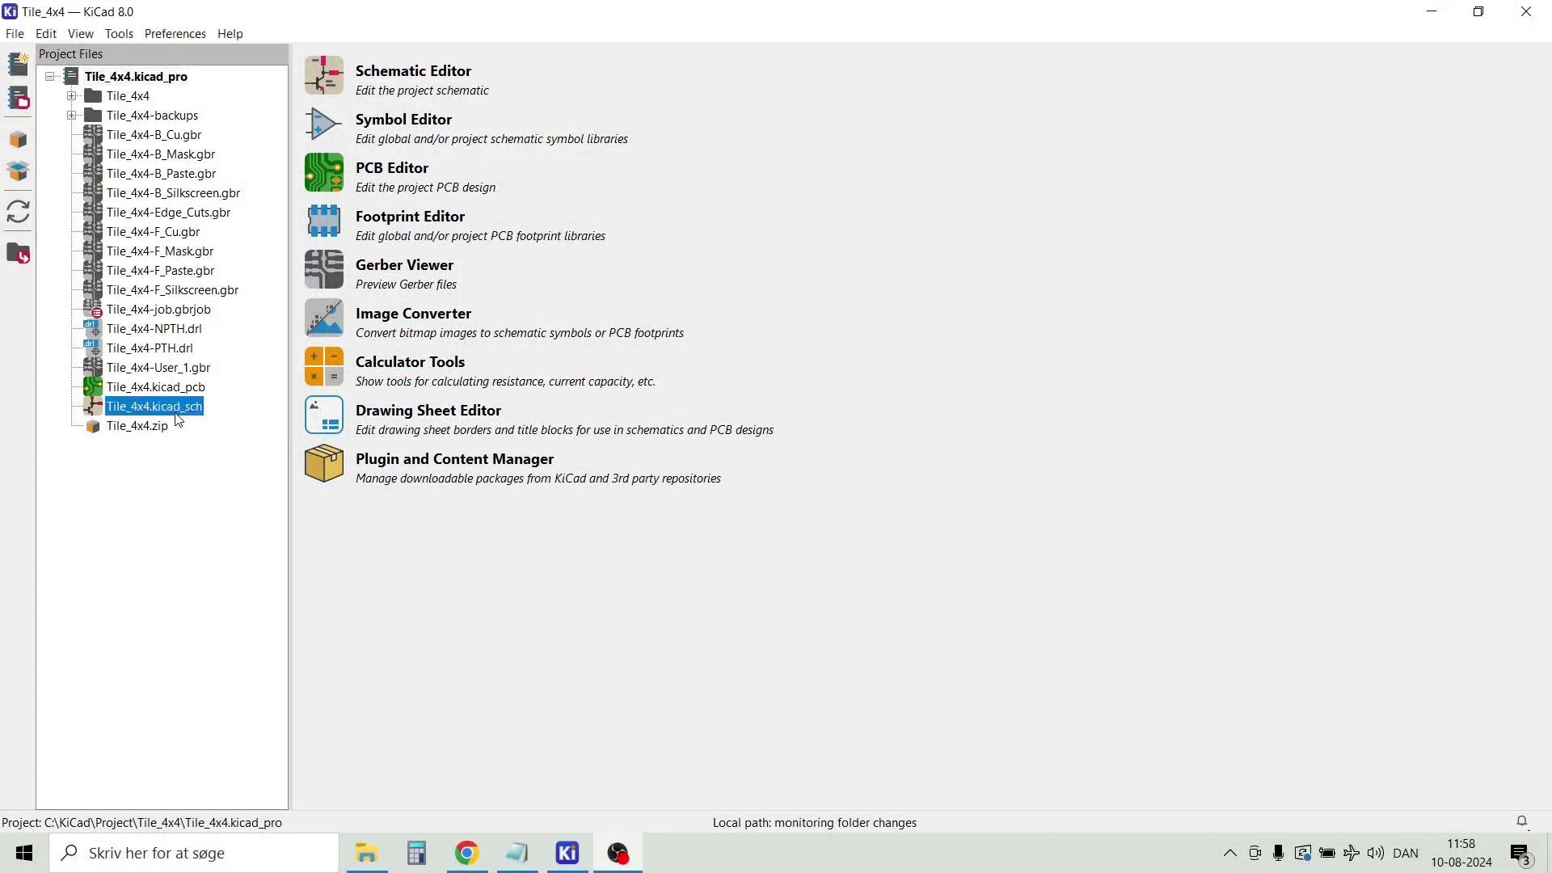
click(387, 85)
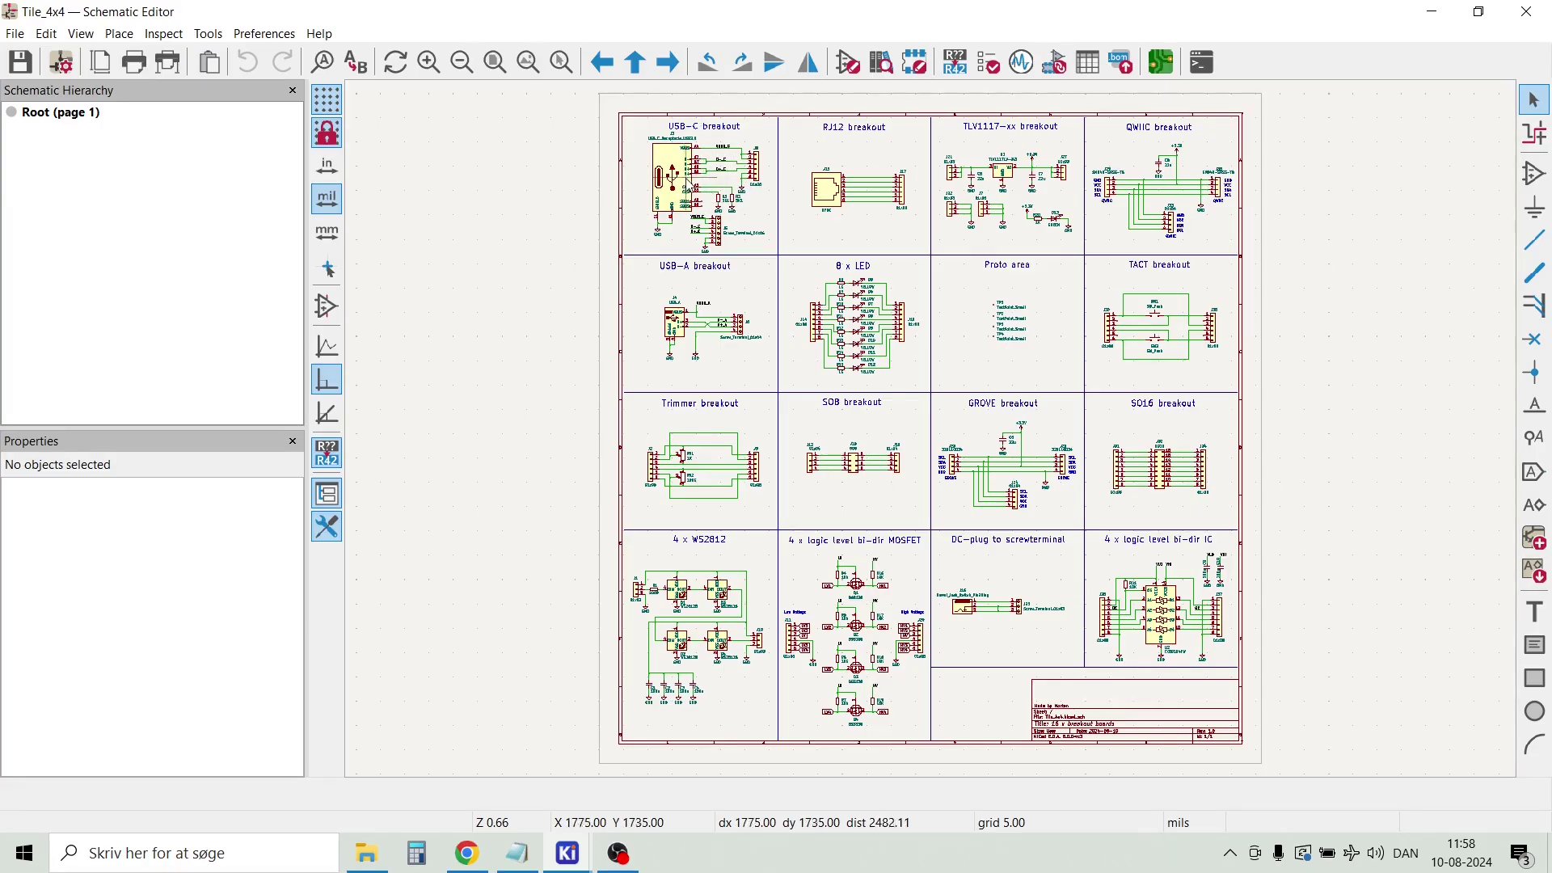
scroll(705, 178, up, 3)
scroll(935, 437, up, 2)
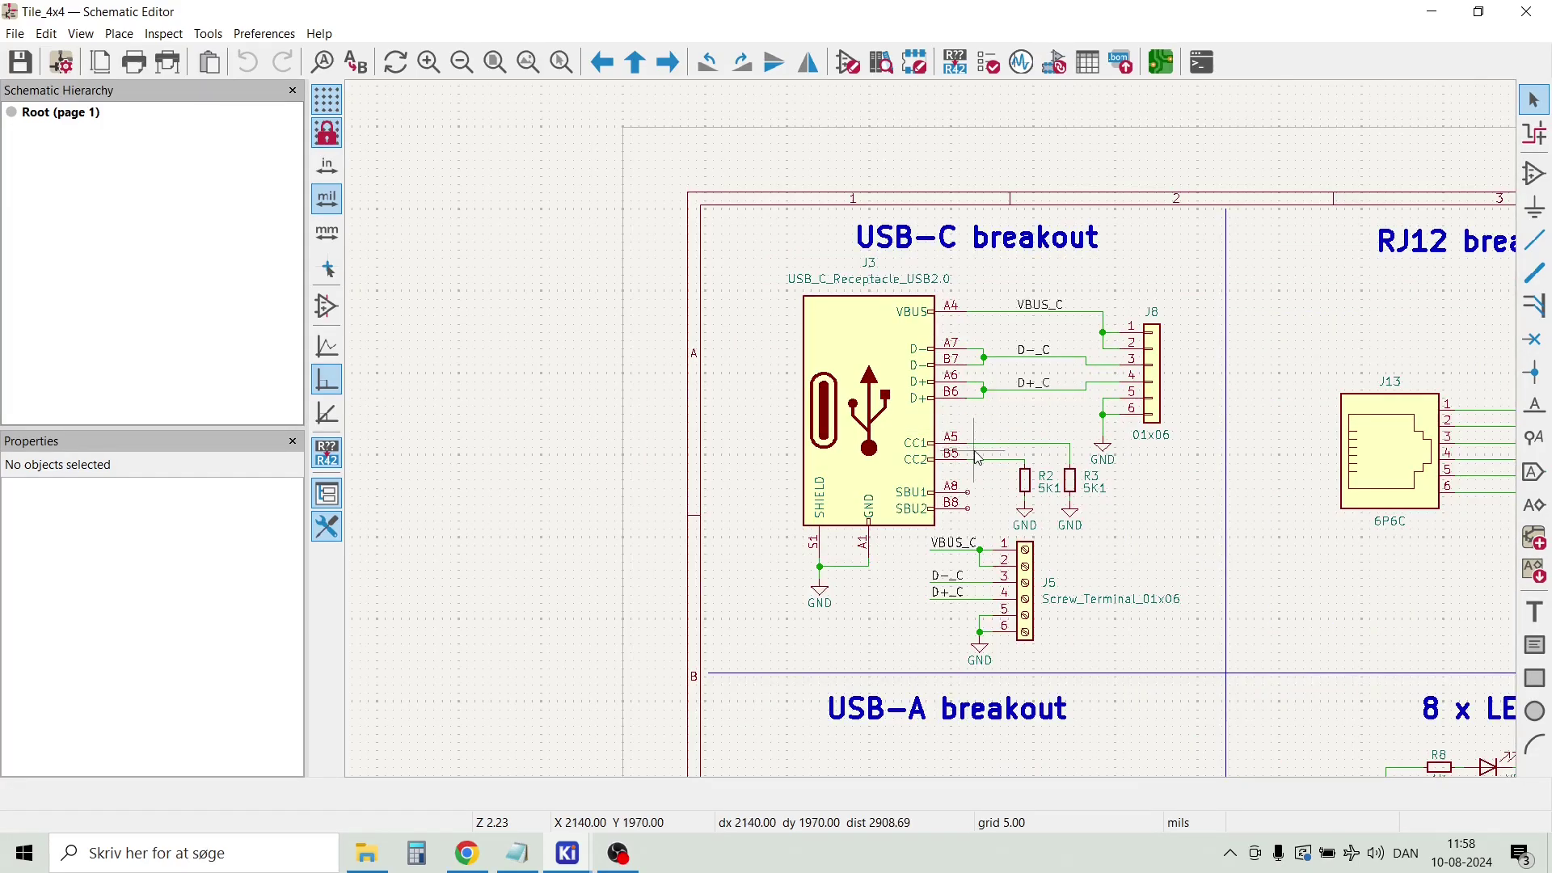
scroll(935, 438, up, 2)
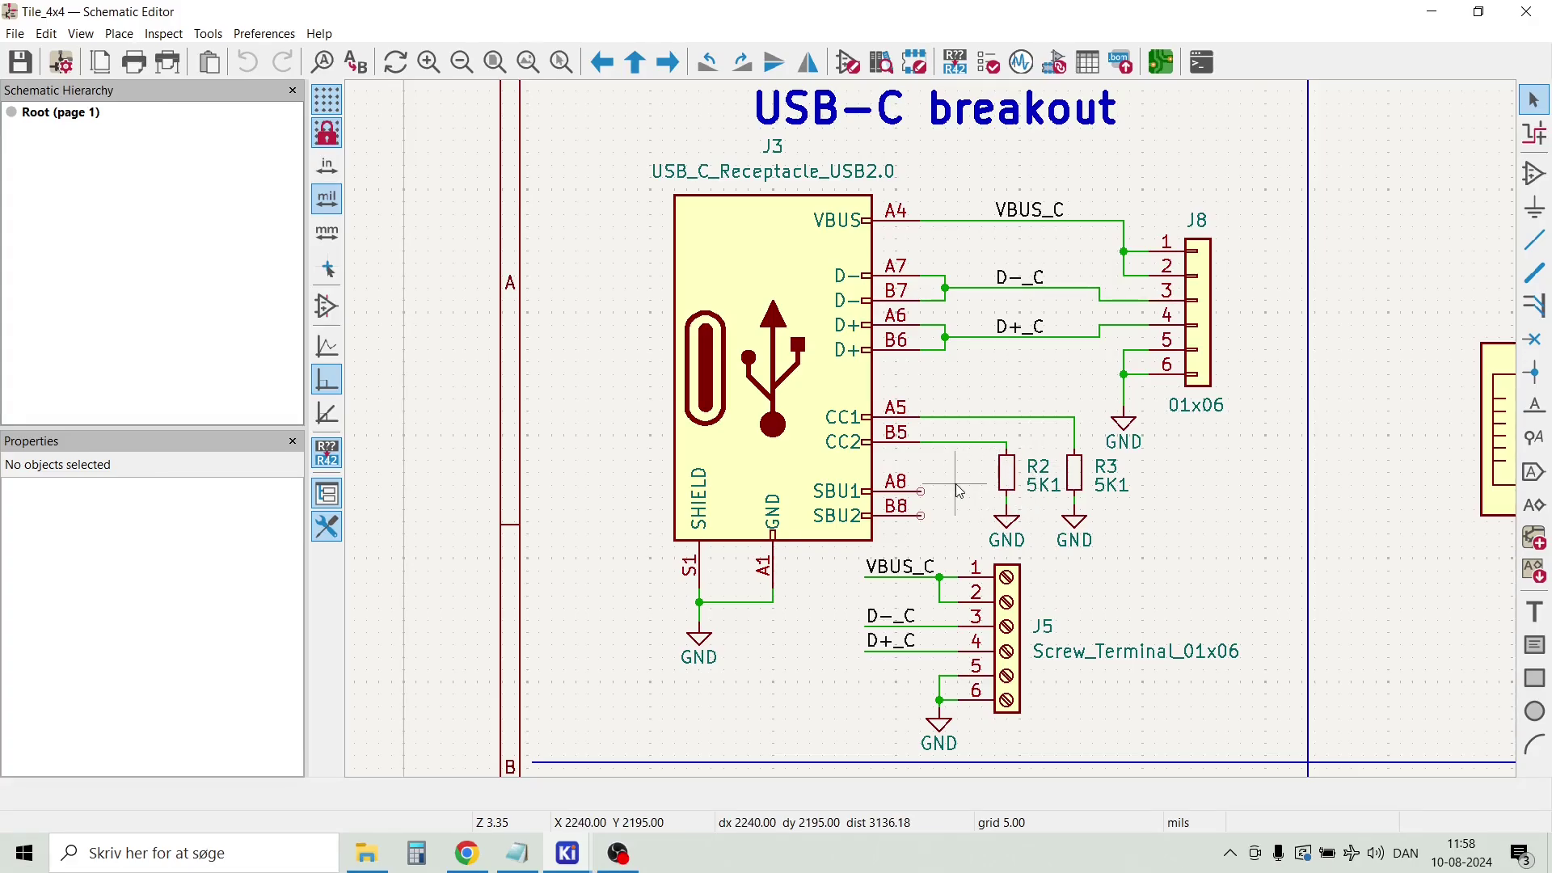
scroll(959, 490, down, 2)
scroll(1132, 433, down, 2)
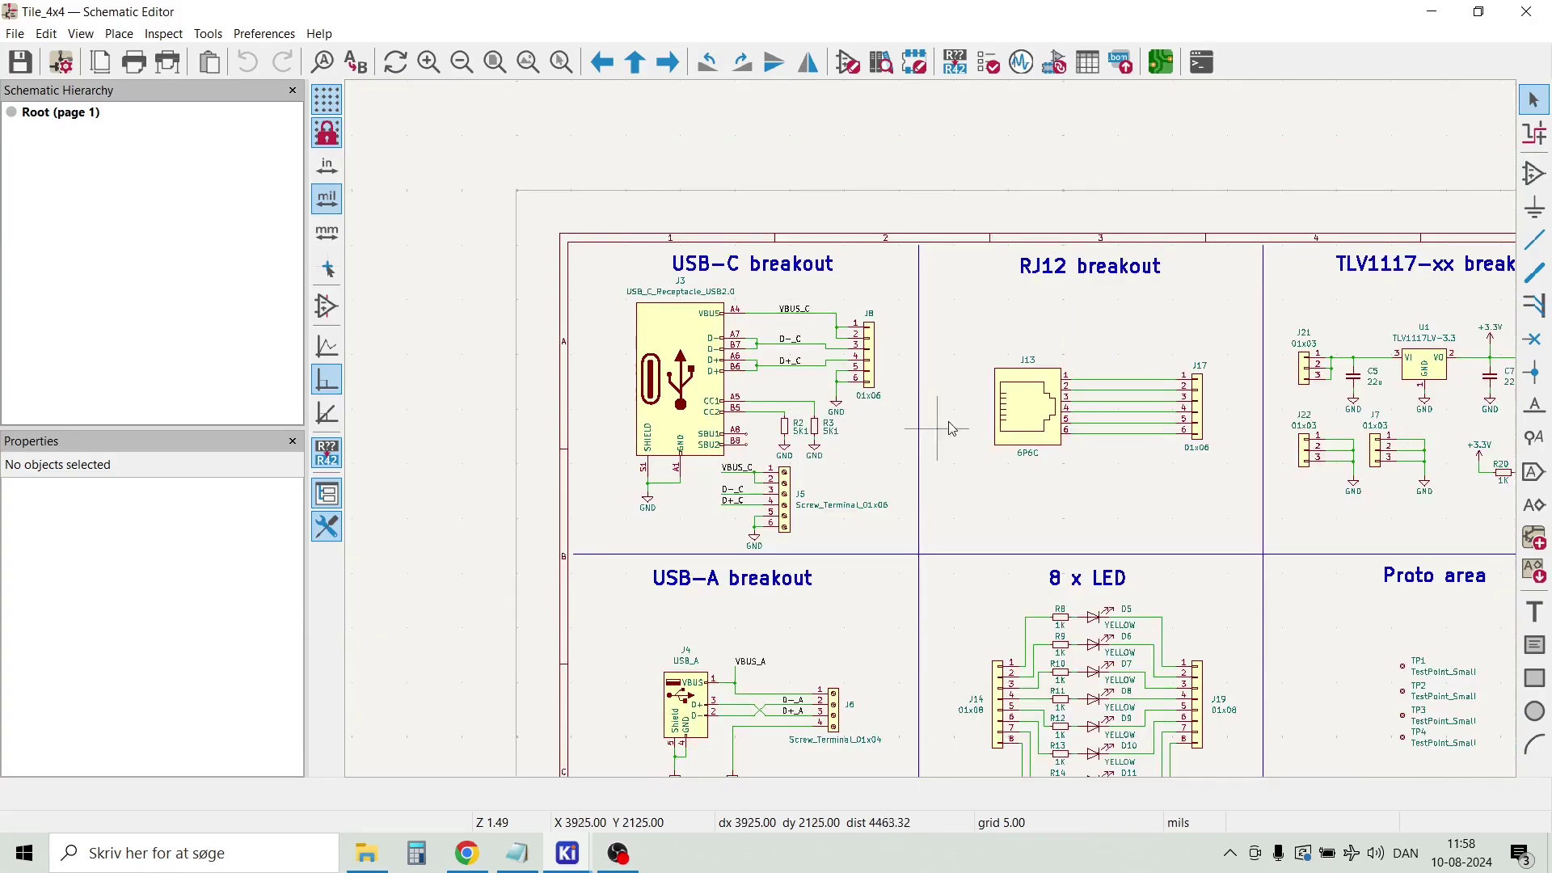
scroll(936, 437, up, 4)
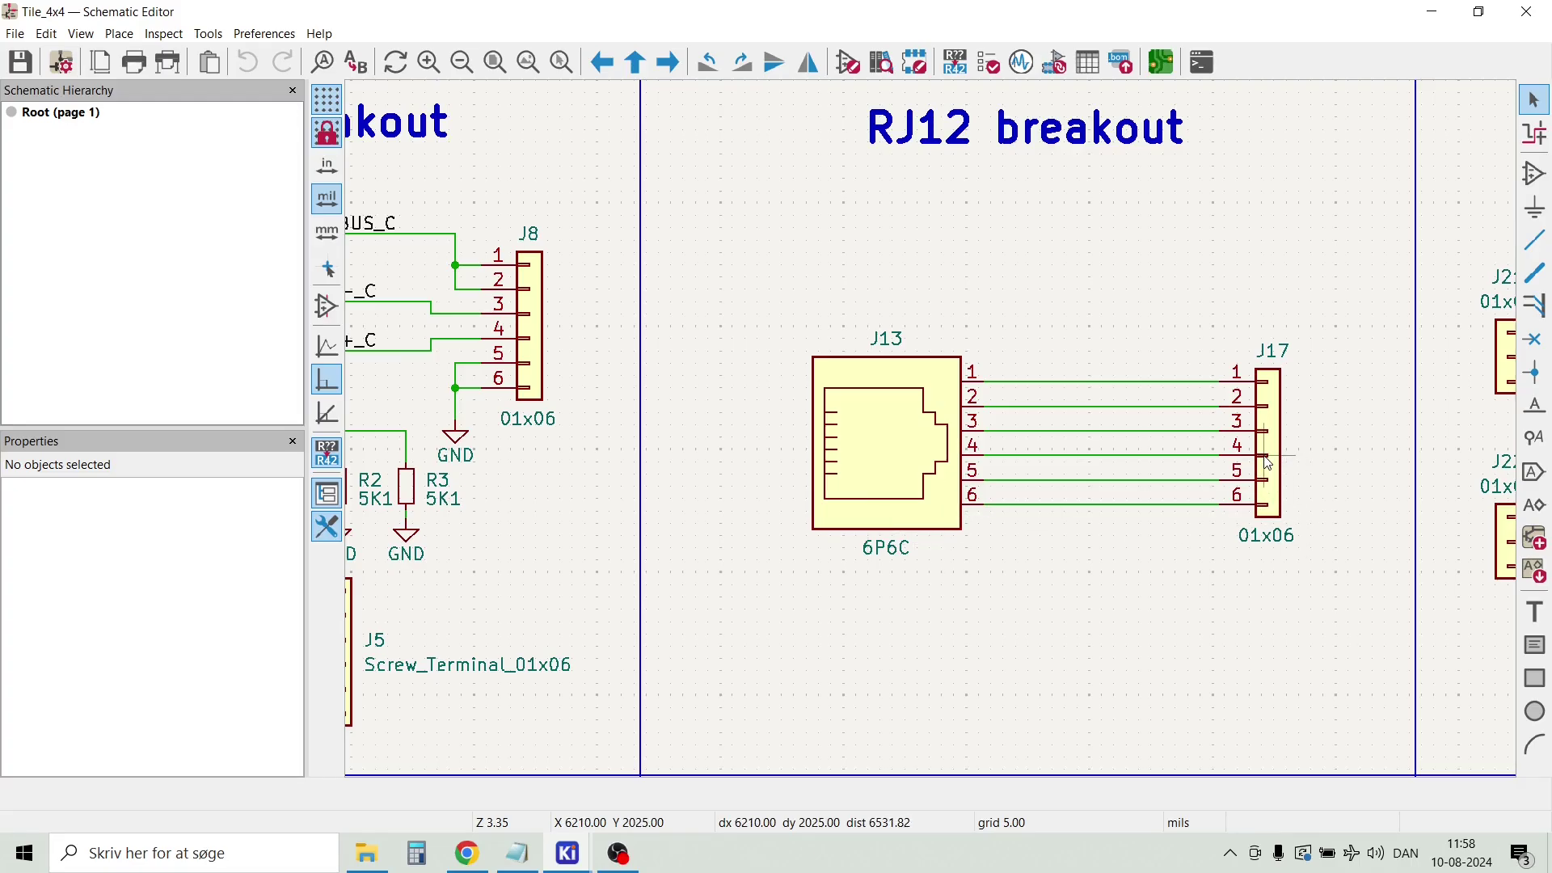
scroll(1269, 463, down, 1)
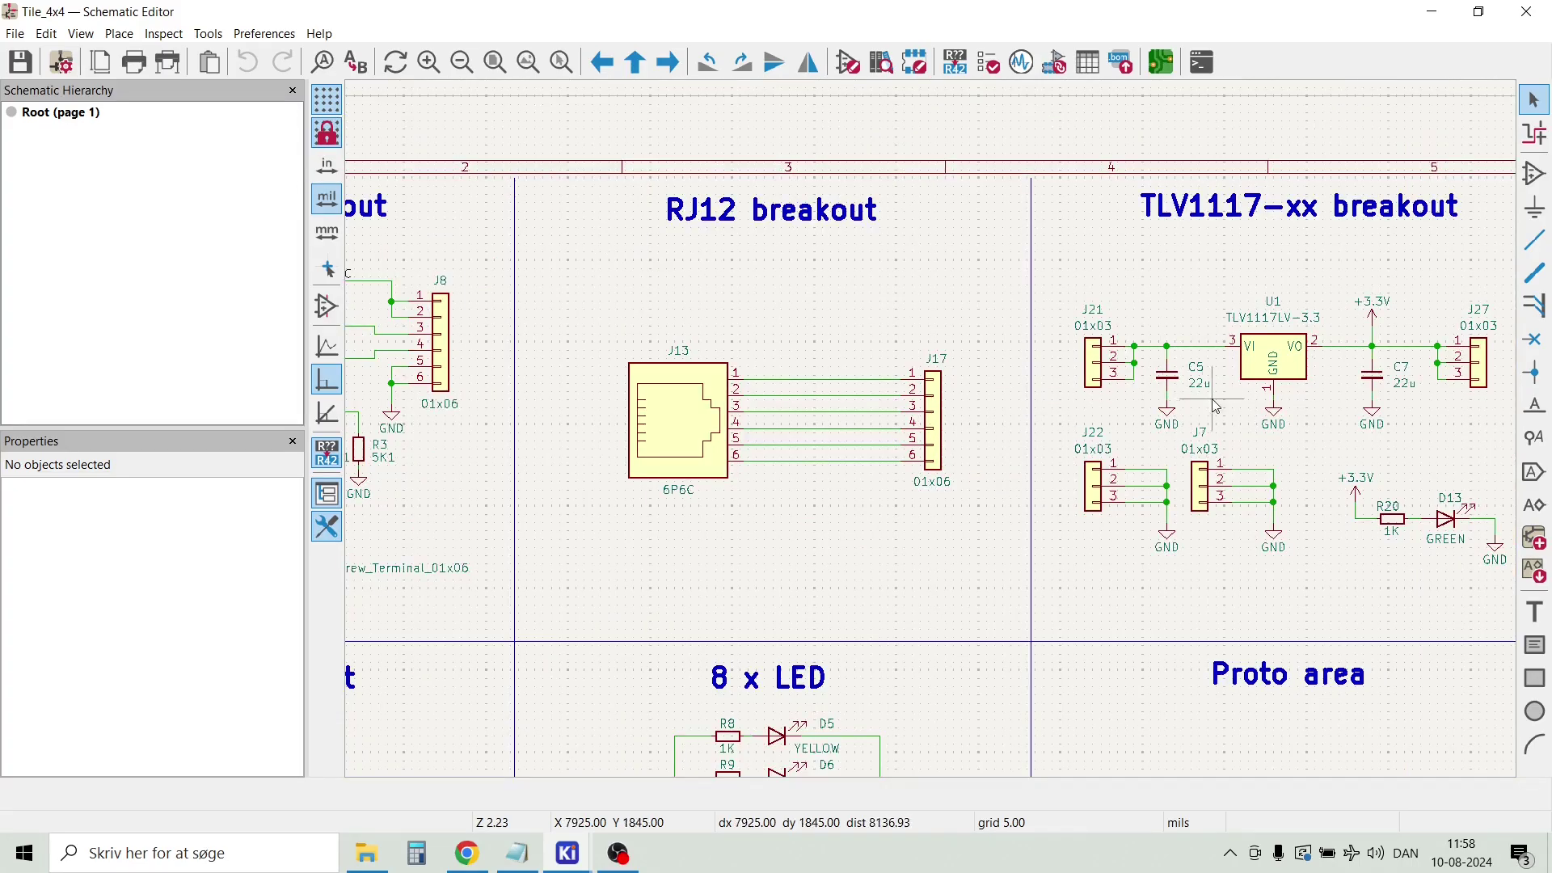
scroll(1248, 424, up, 1)
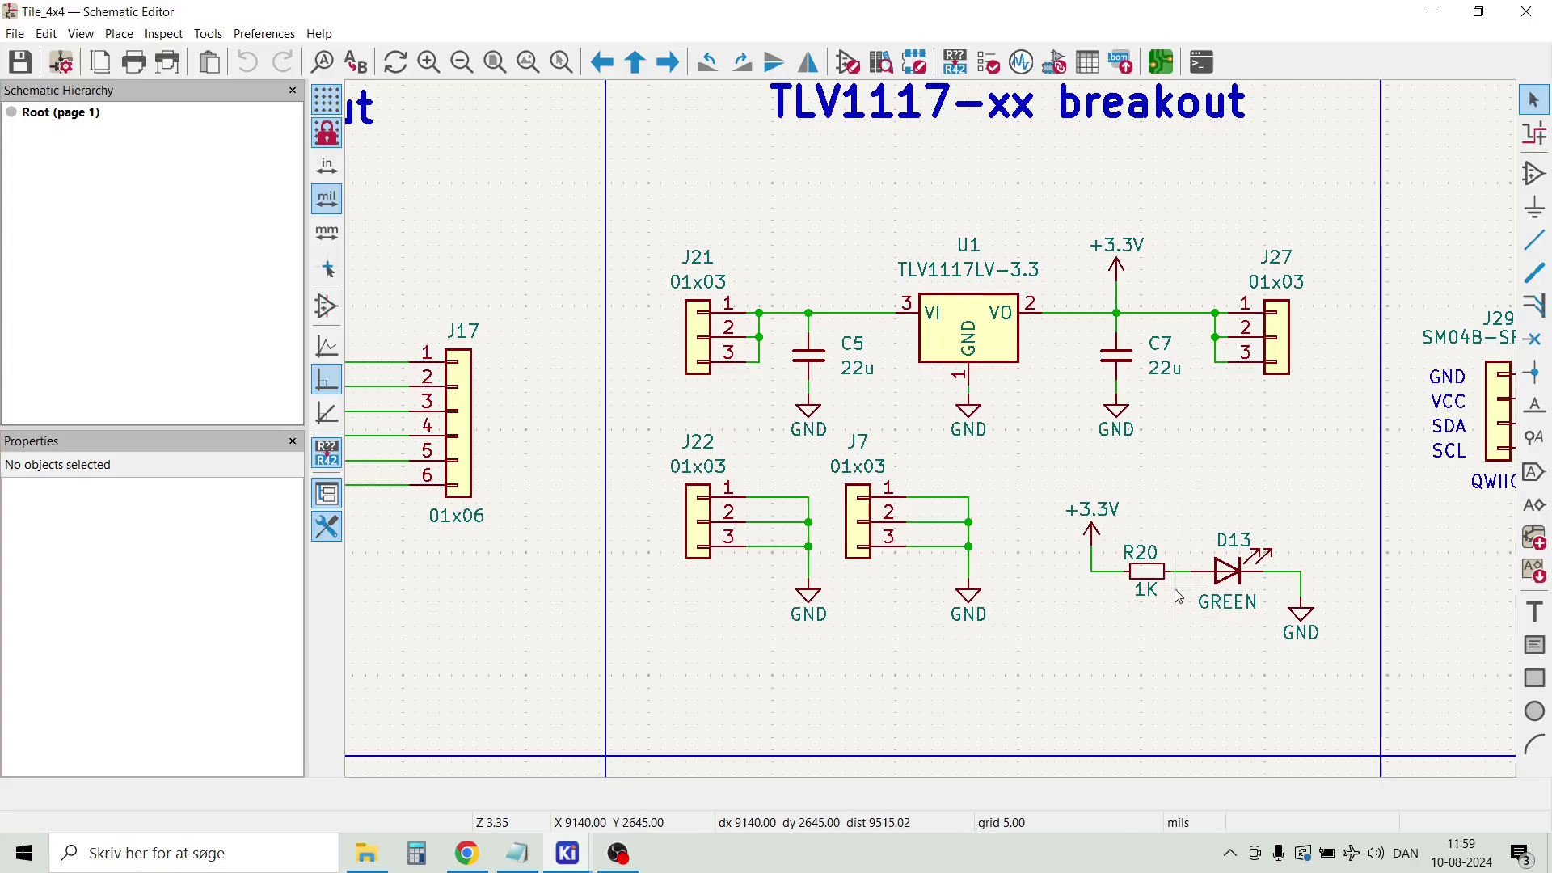
scroll(1177, 597, down, 3)
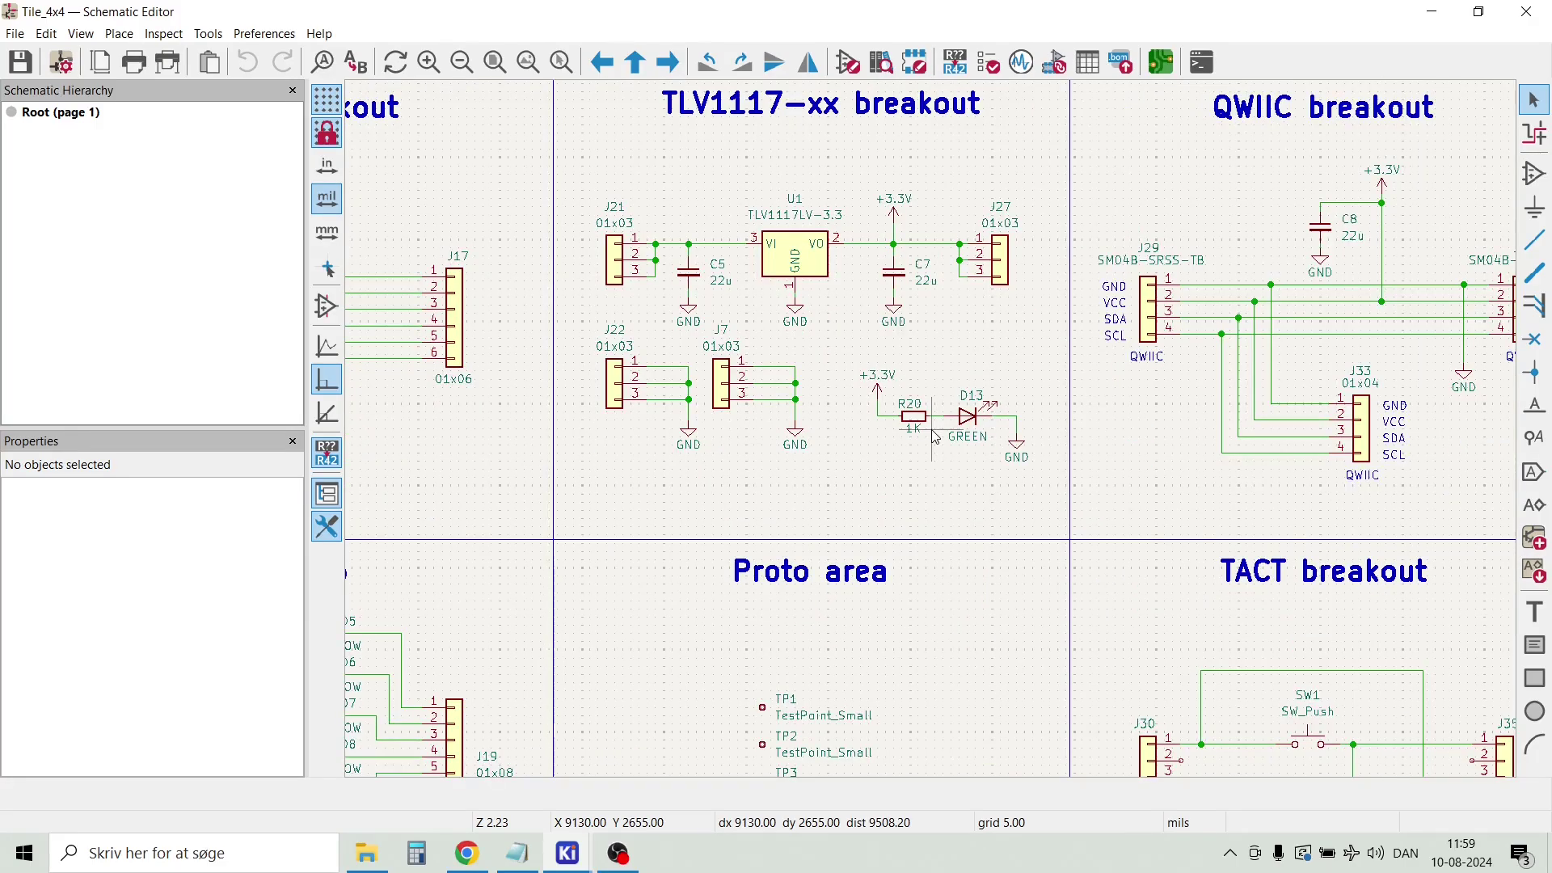
scroll(1342, 360, up, 3)
scroll(935, 437, down, 2)
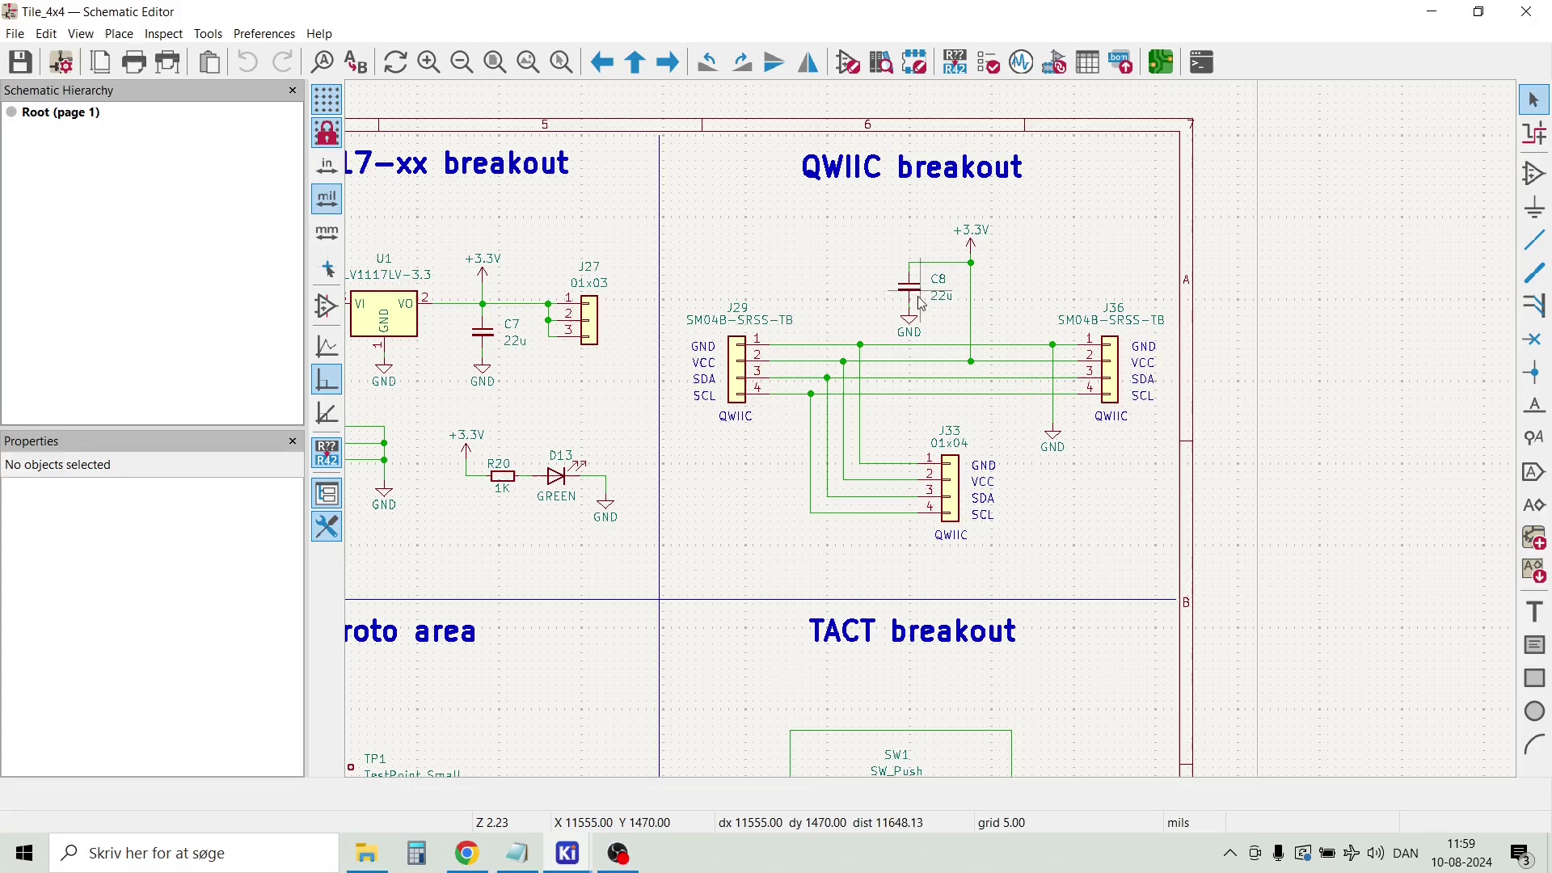
scroll(905, 420, down, 3)
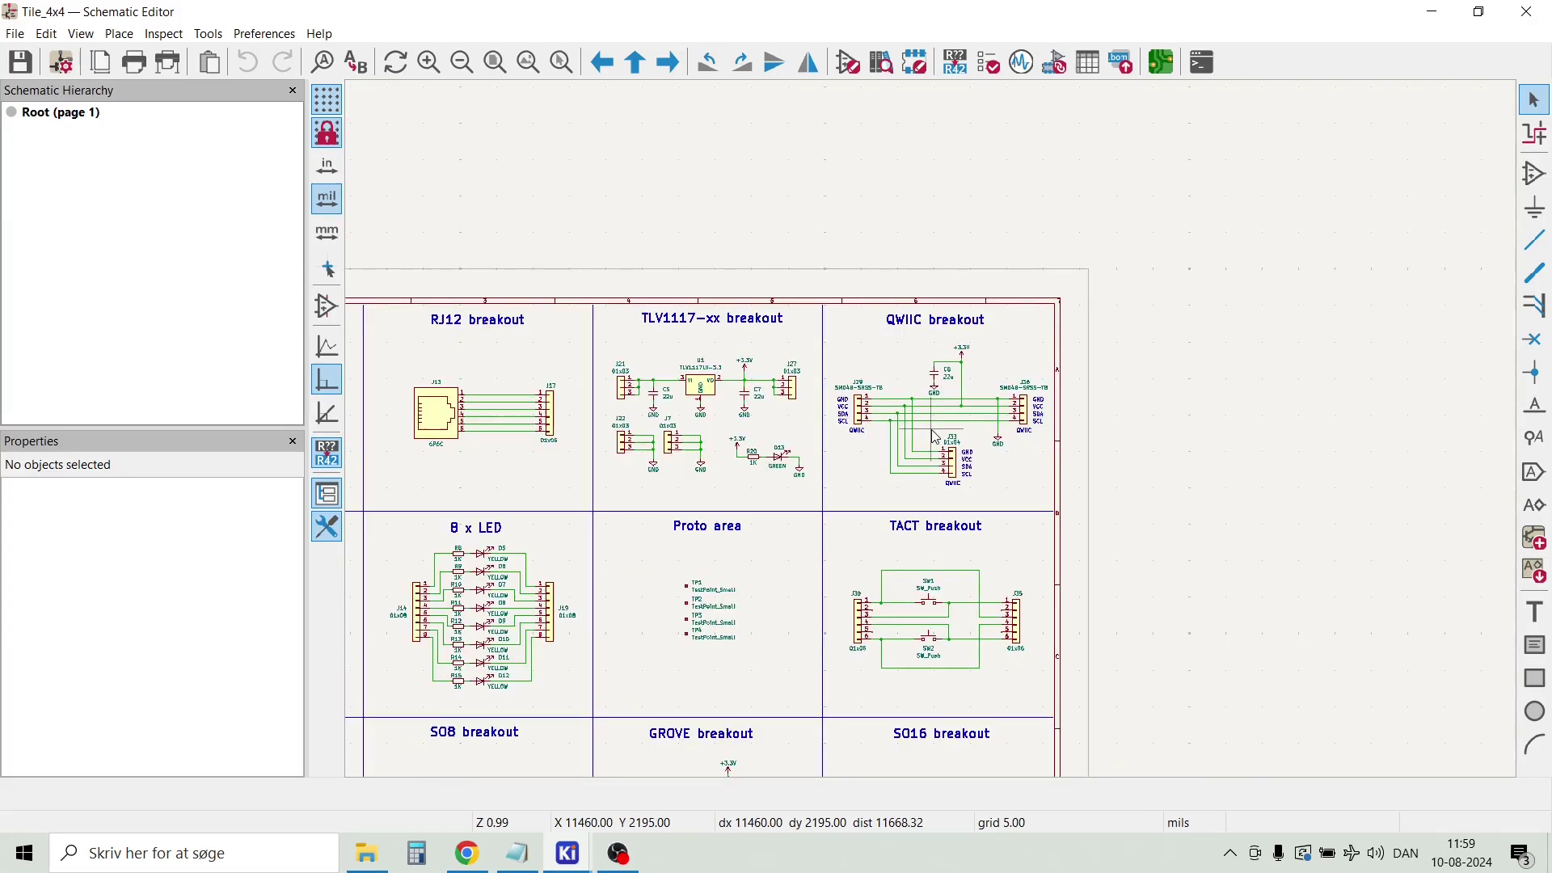
scroll(572, 555, down, 2)
scroll(714, 514, up, 5)
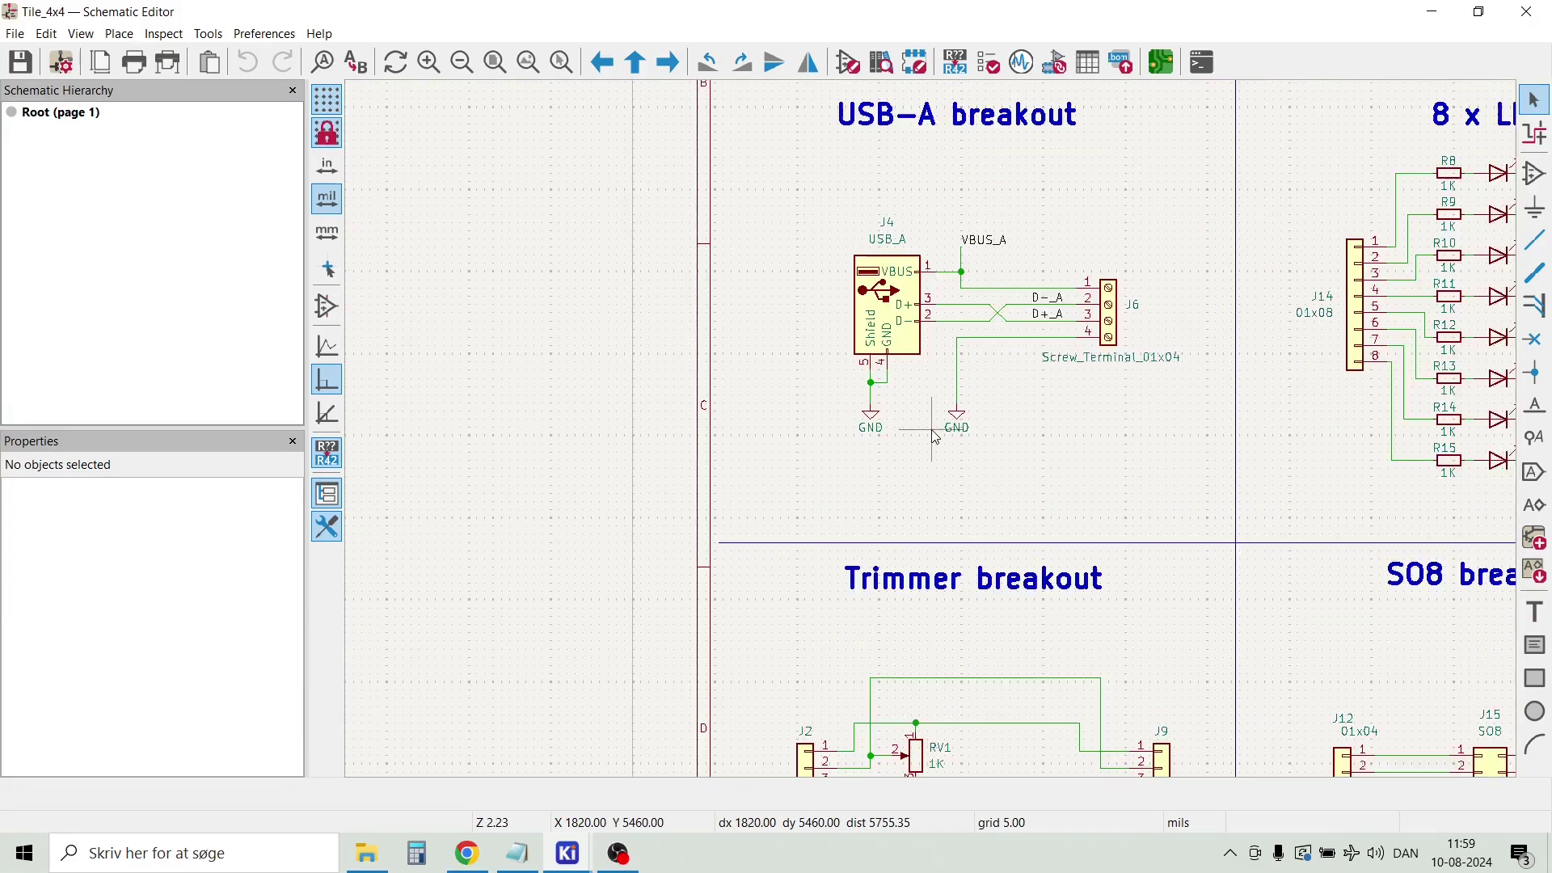
scroll(887, 294, up, 2)
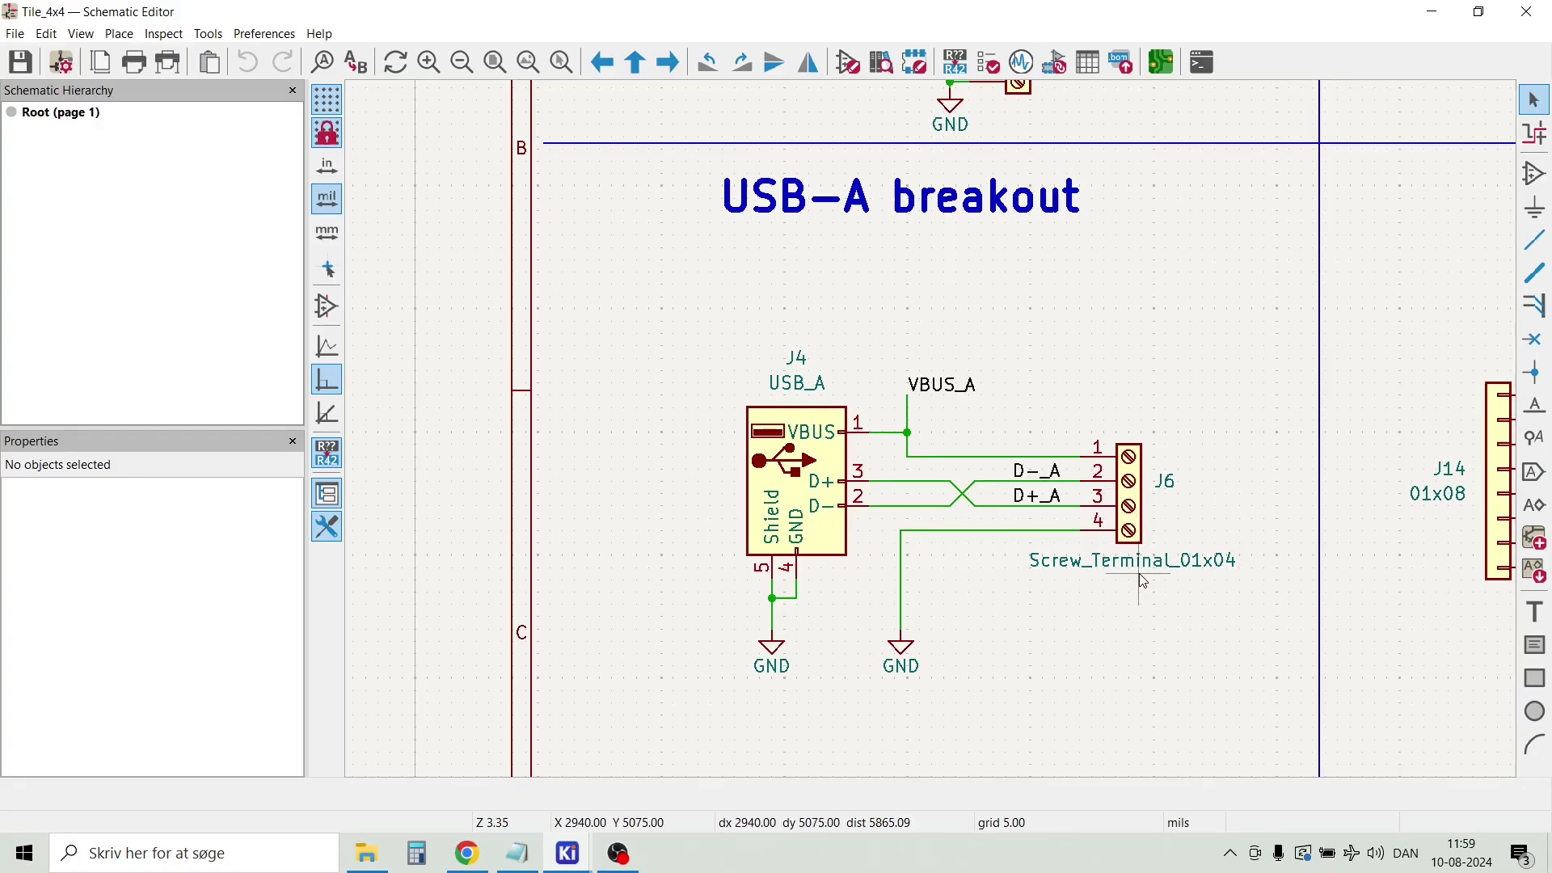
scroll(1138, 574, down, 3)
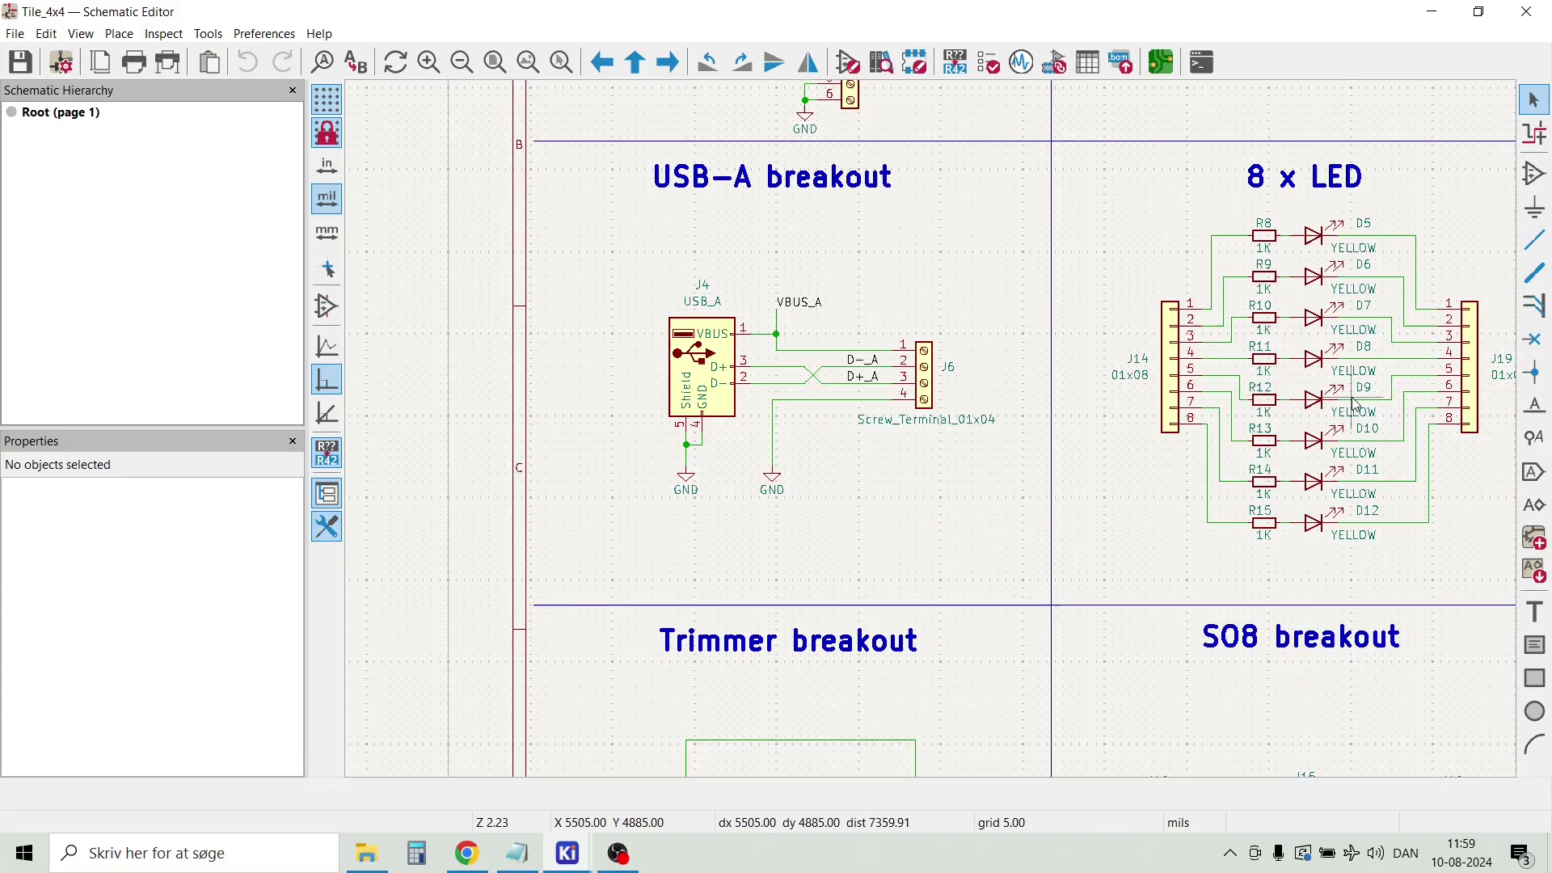
scroll(1334, 396, up, 3)
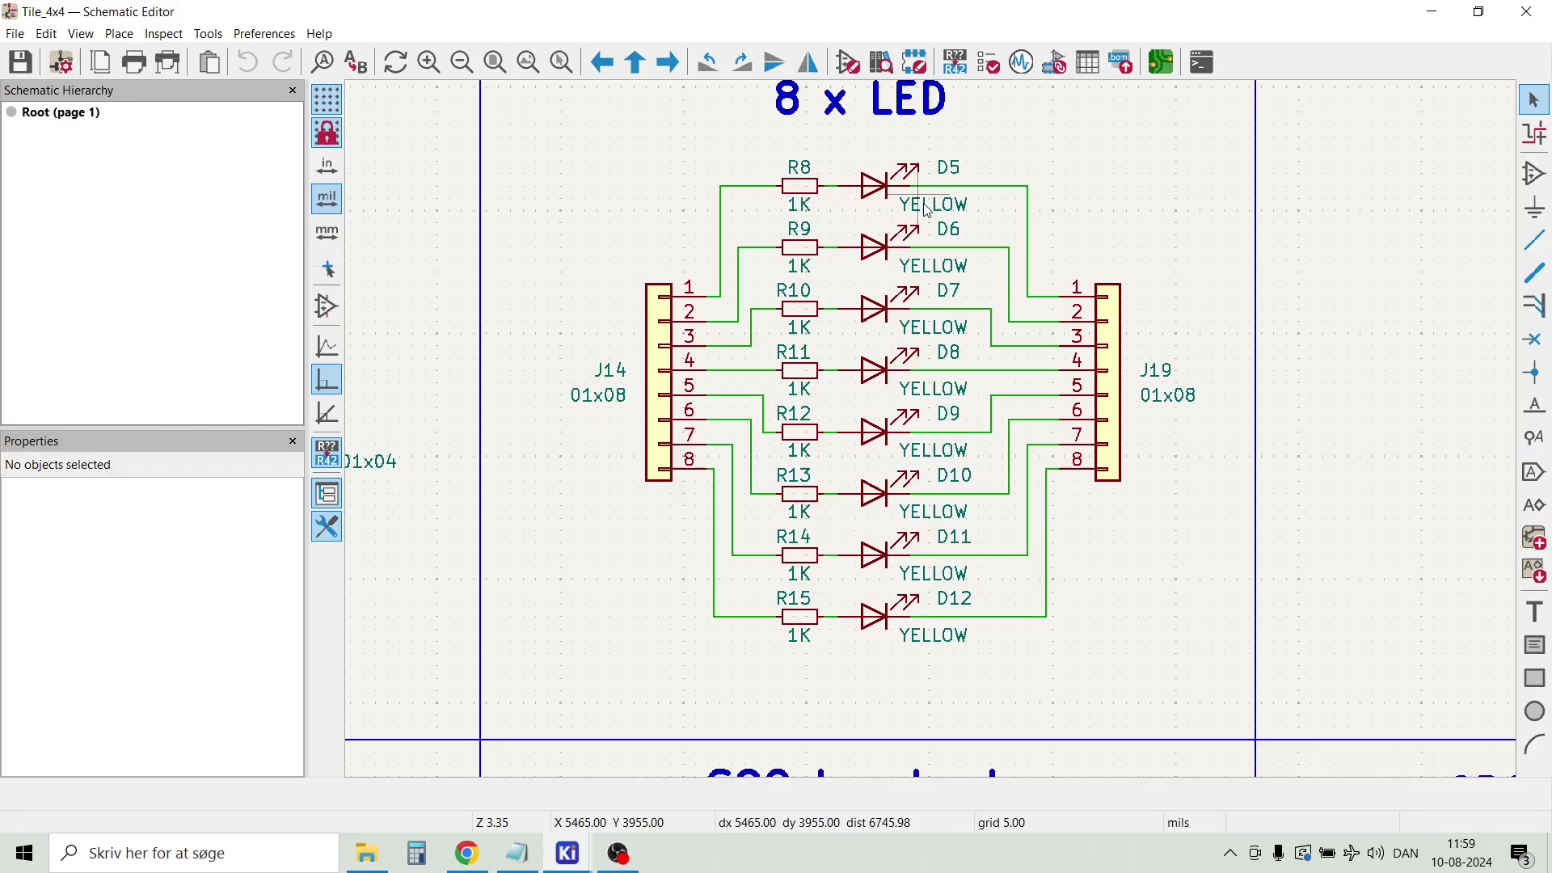
scroll(934, 324, down, 2)
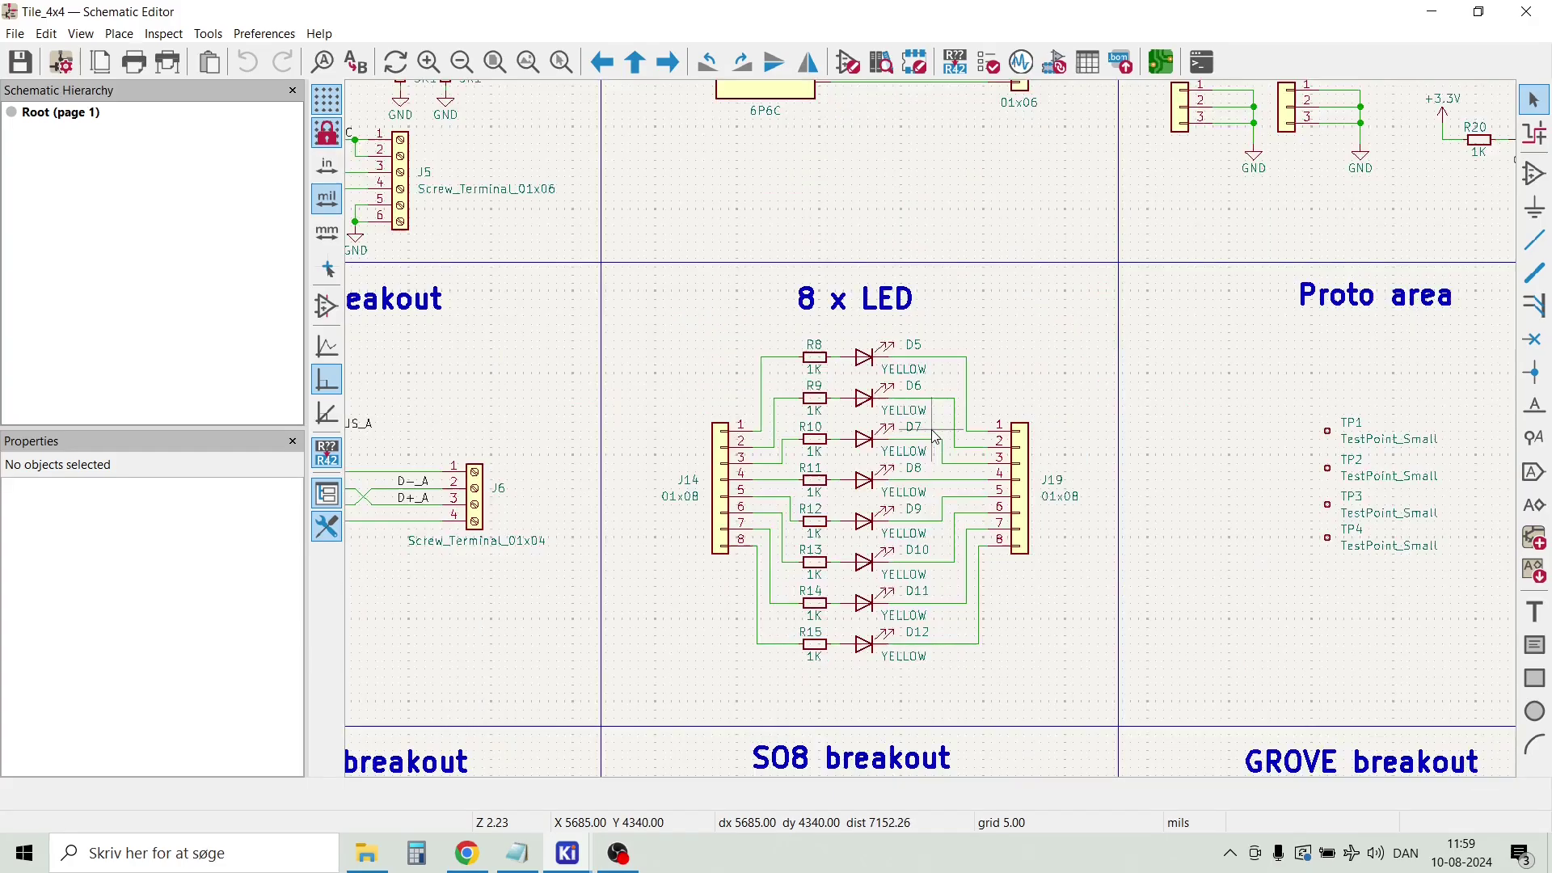
scroll(936, 437, down, 2)
scroll(1209, 493, up, 2)
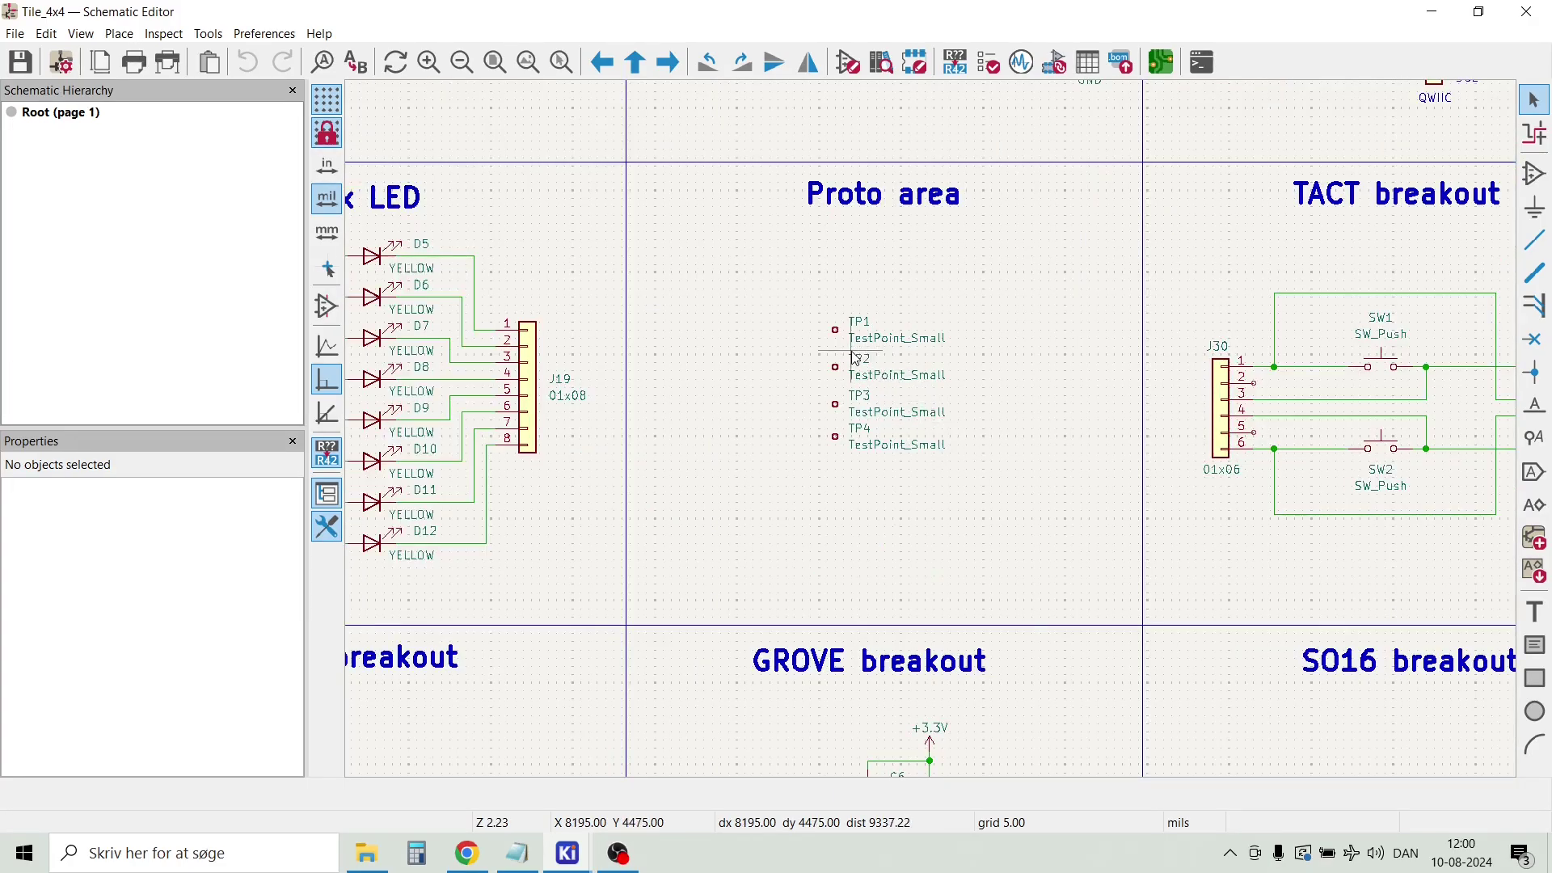
scroll(881, 362, up, 2)
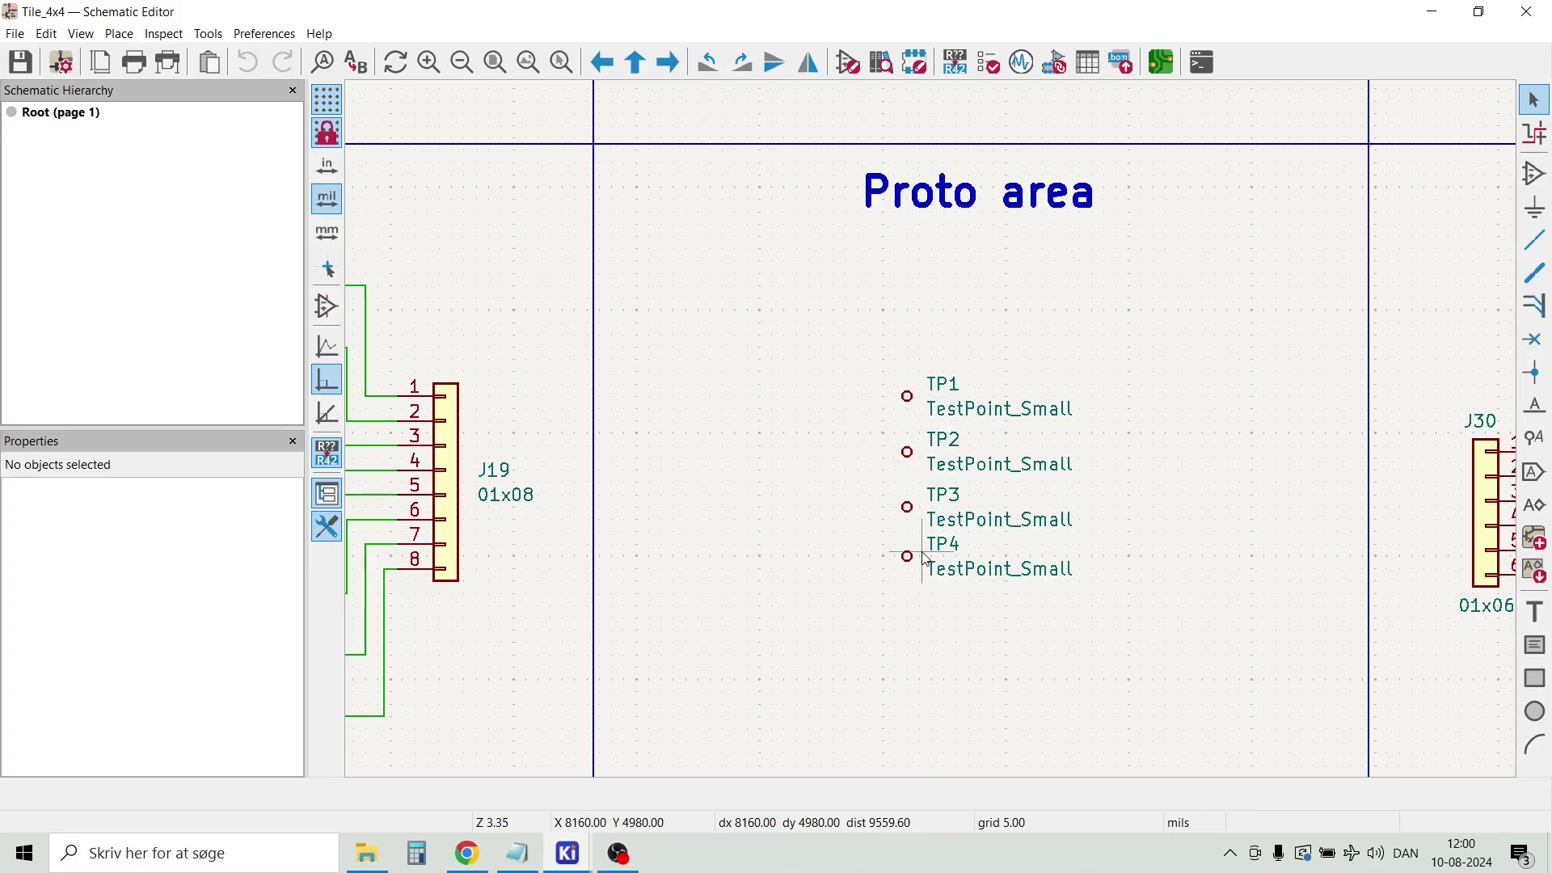
scroll(920, 469, down, 4)
scroll(1281, 406, up, 2)
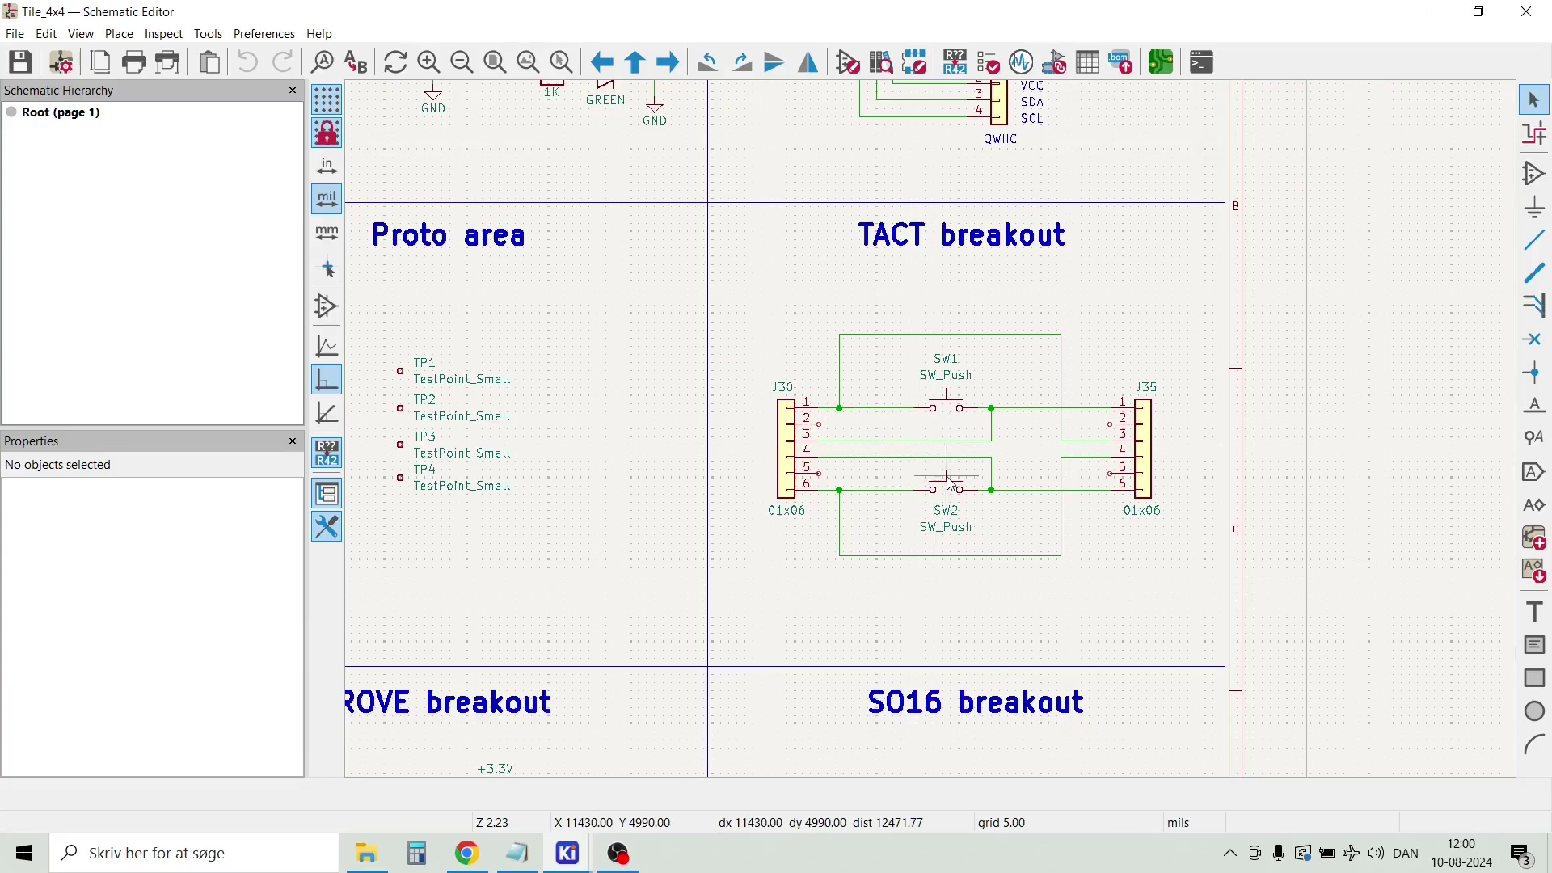
scroll(954, 443, up, 2)
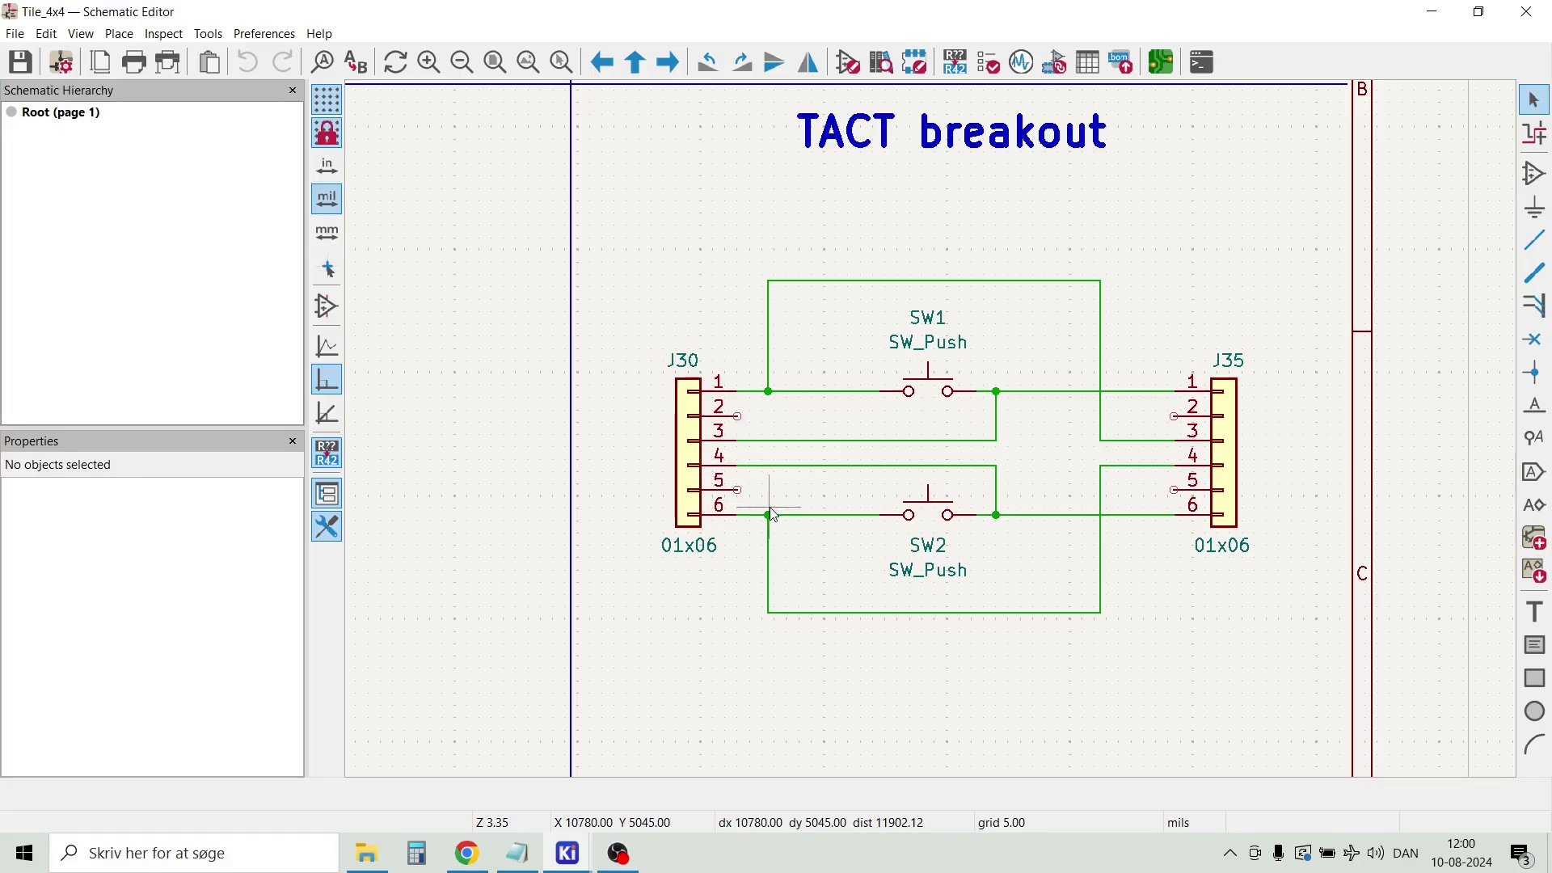
scroll(773, 515, down, 7)
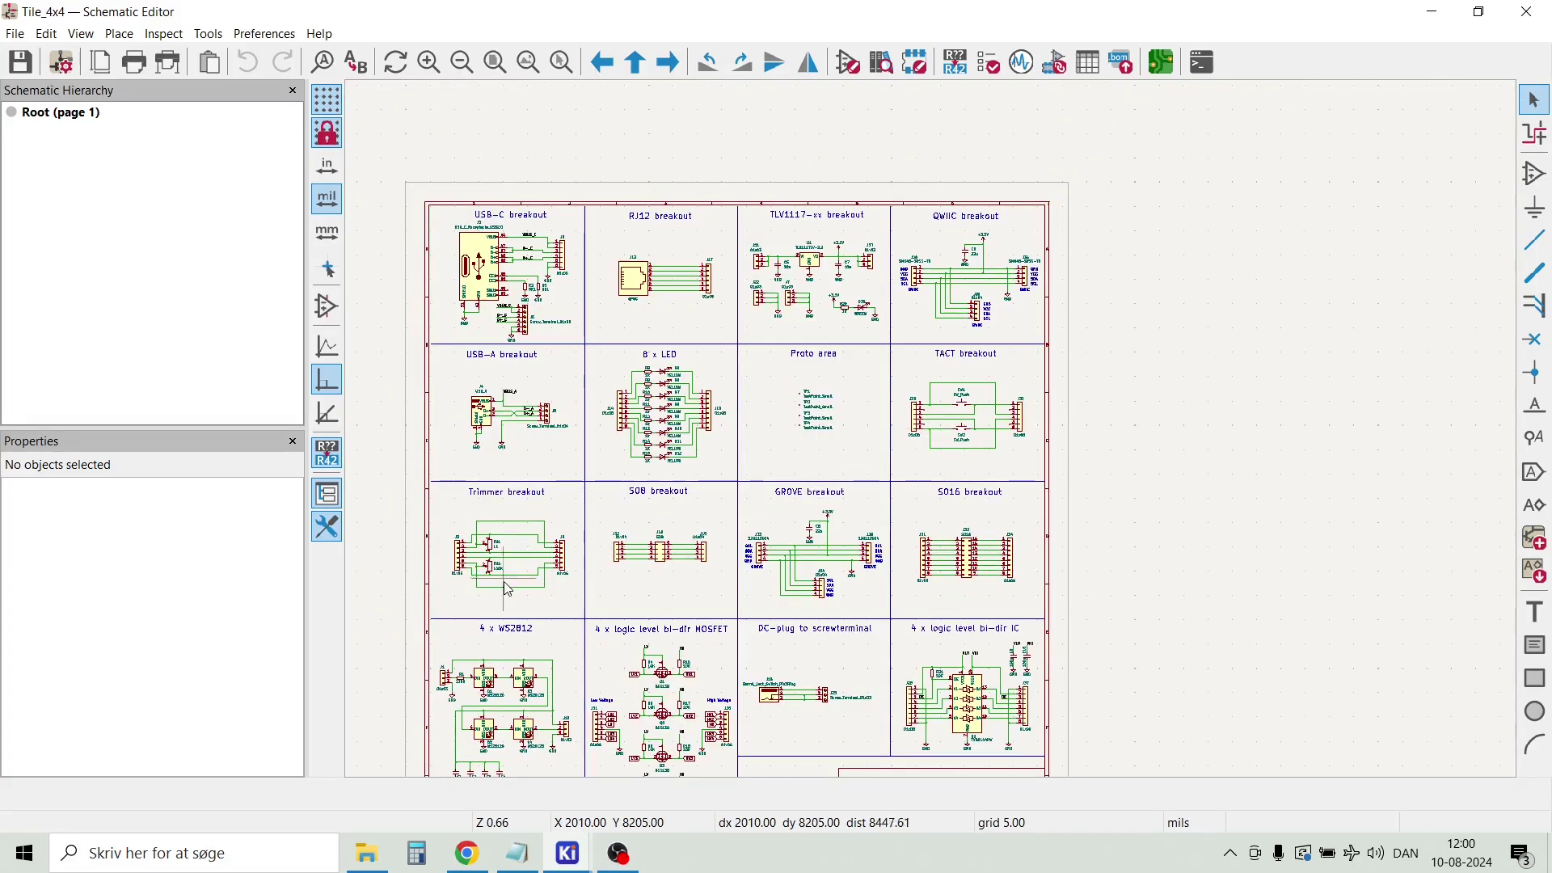
scroll(508, 589, up, 5)
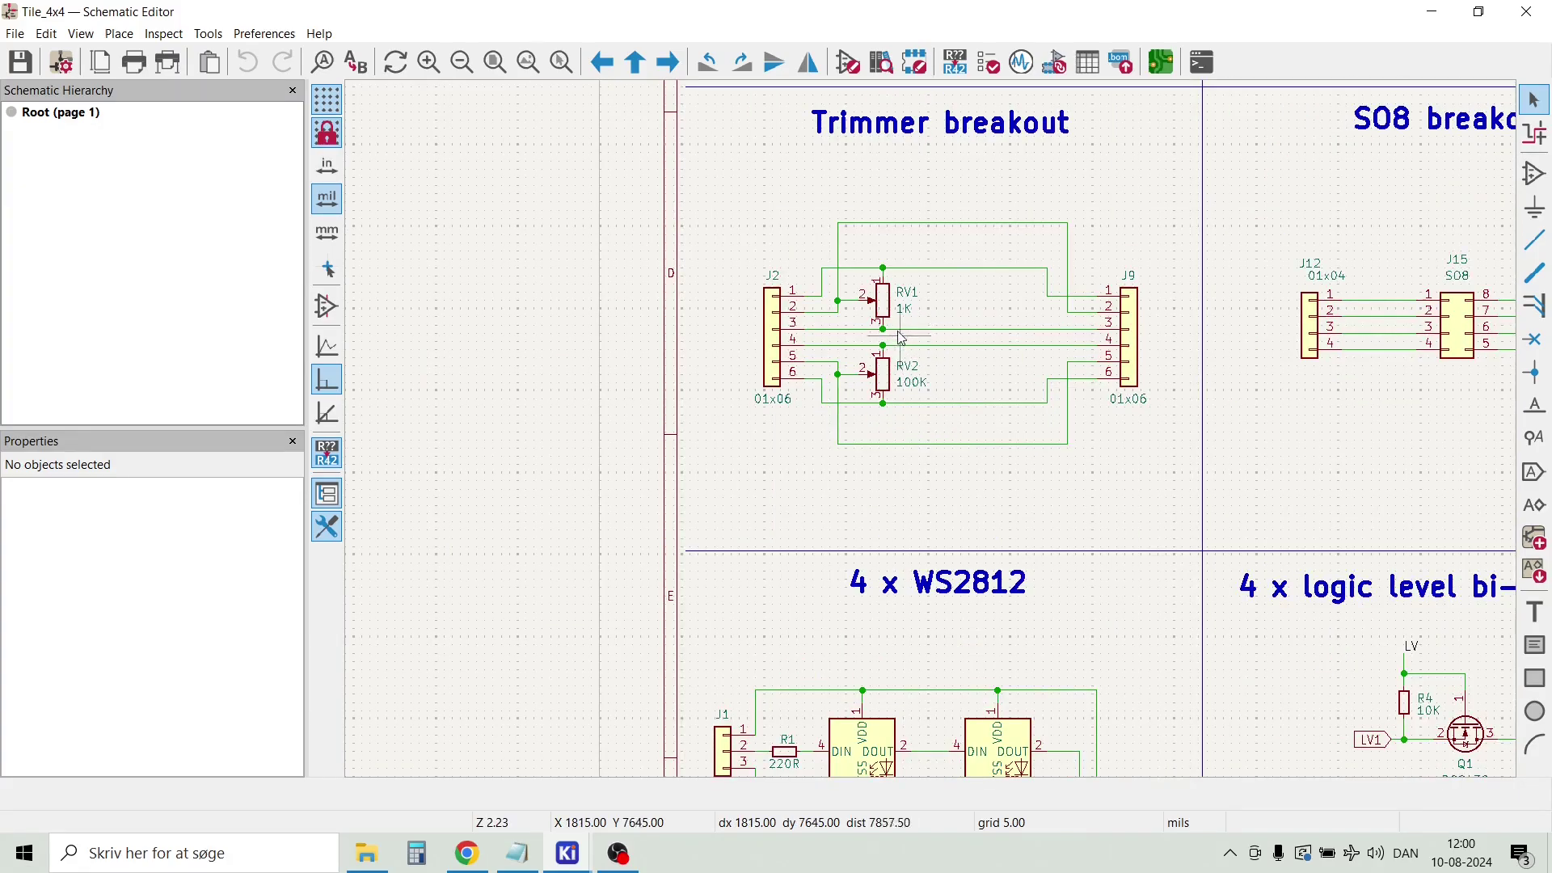
scroll(897, 339, up, 3)
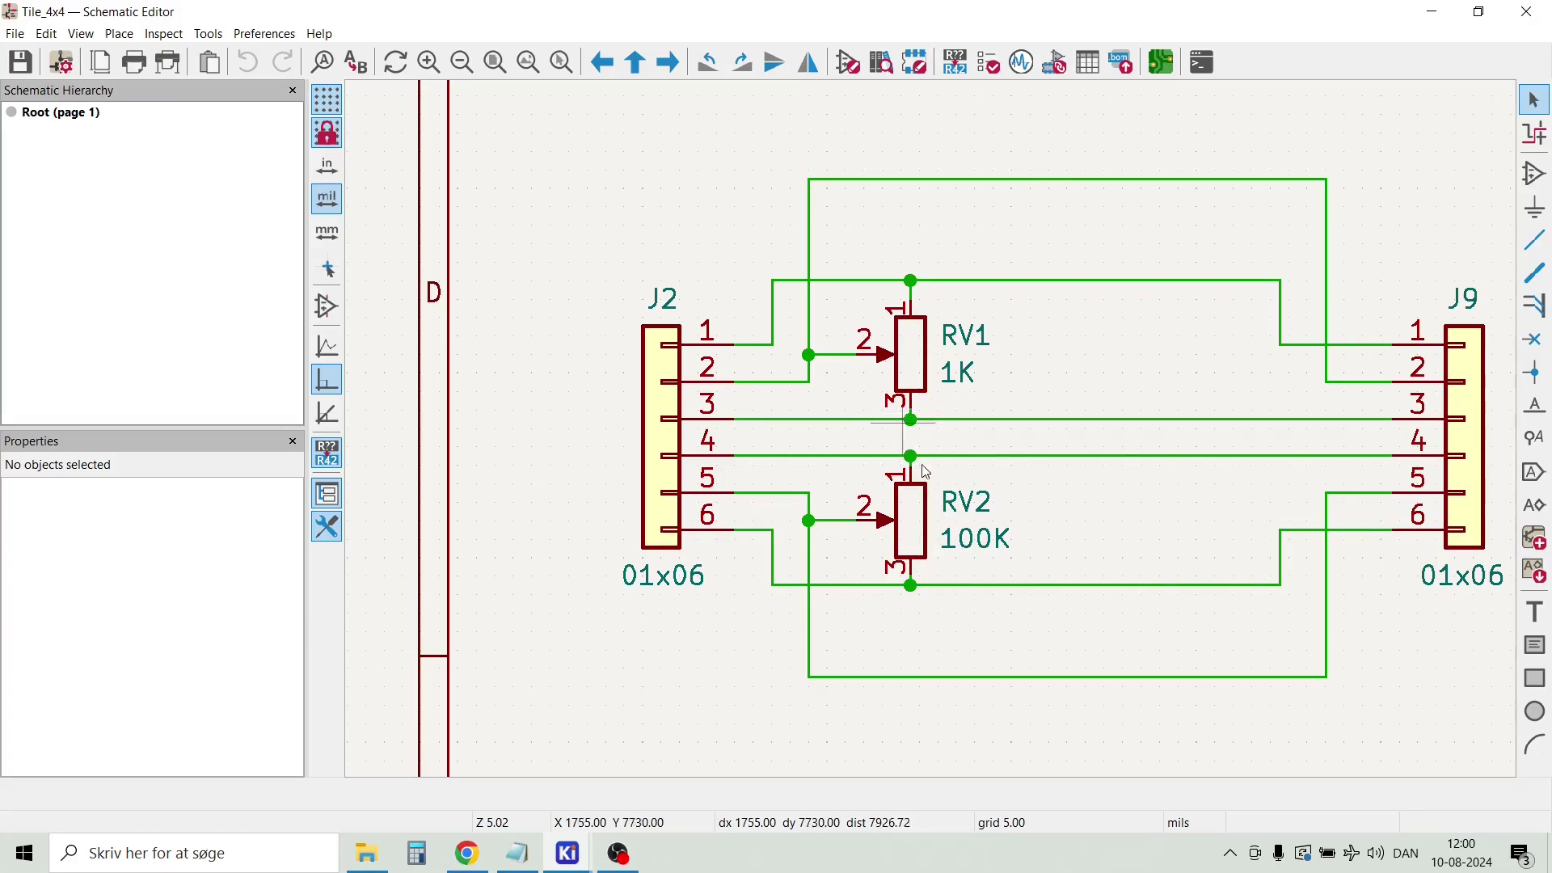
scroll(911, 467, down, 2)
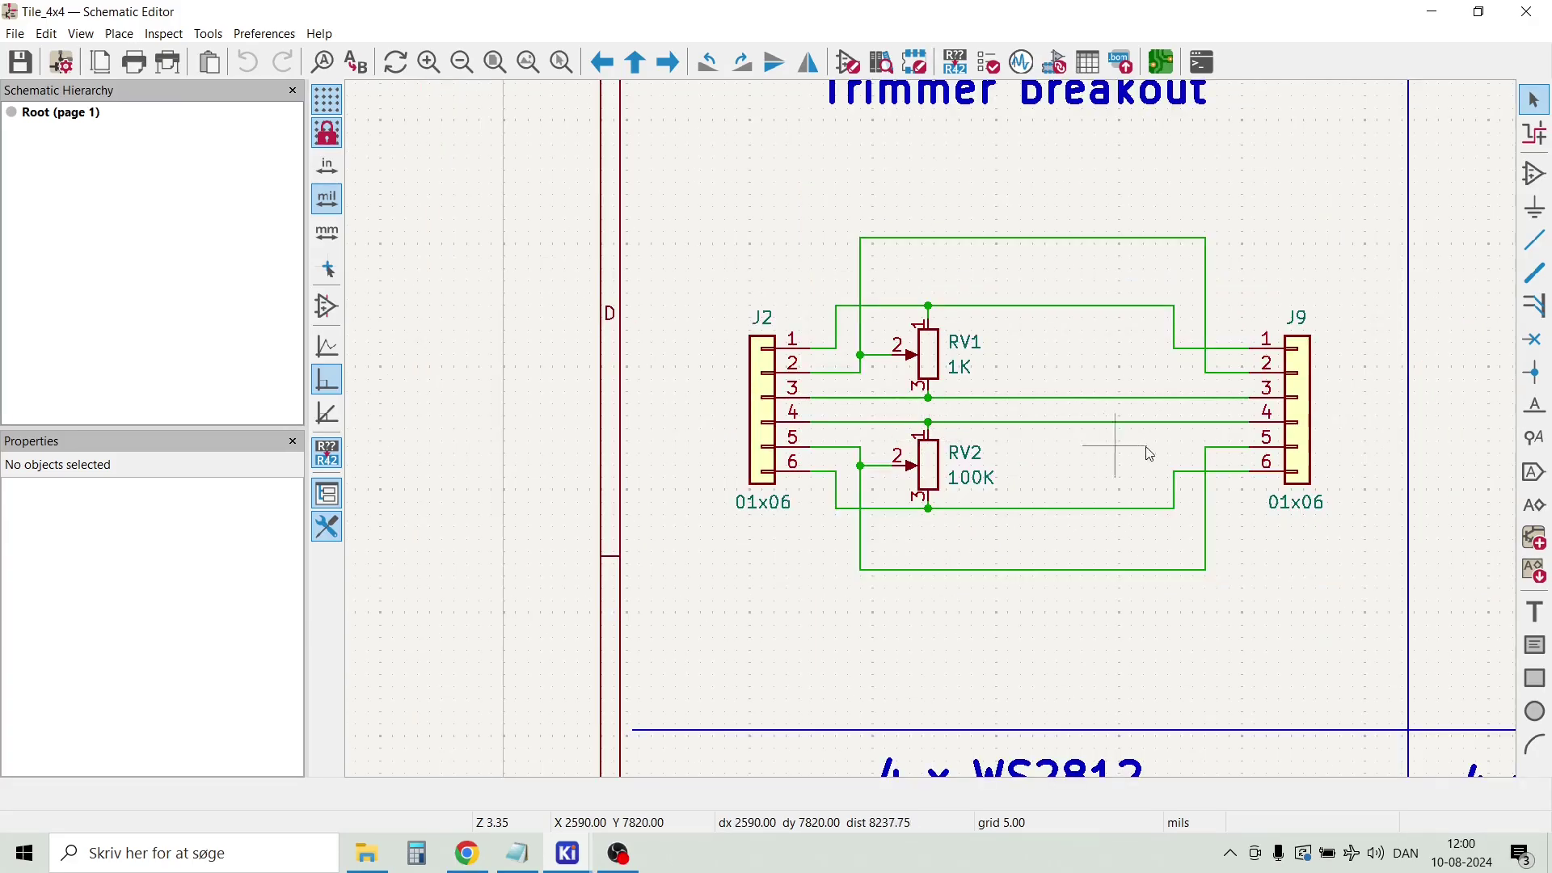
scroll(935, 437, down, 2)
scroll(935, 437, up, 2)
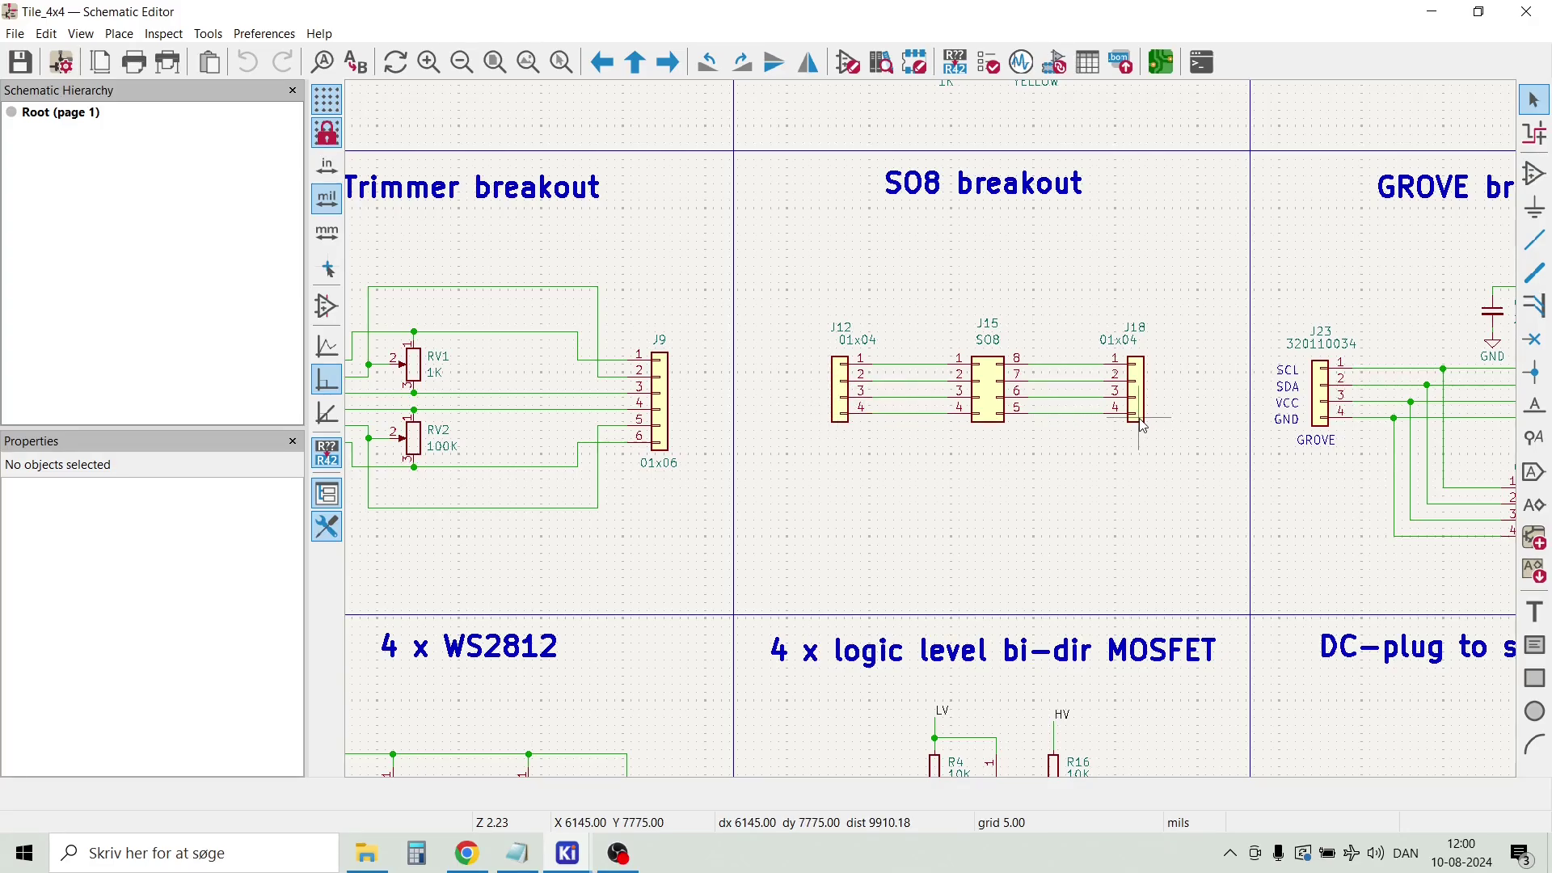
scroll(1051, 429, down, 2)
scroll(930, 433, up, 3)
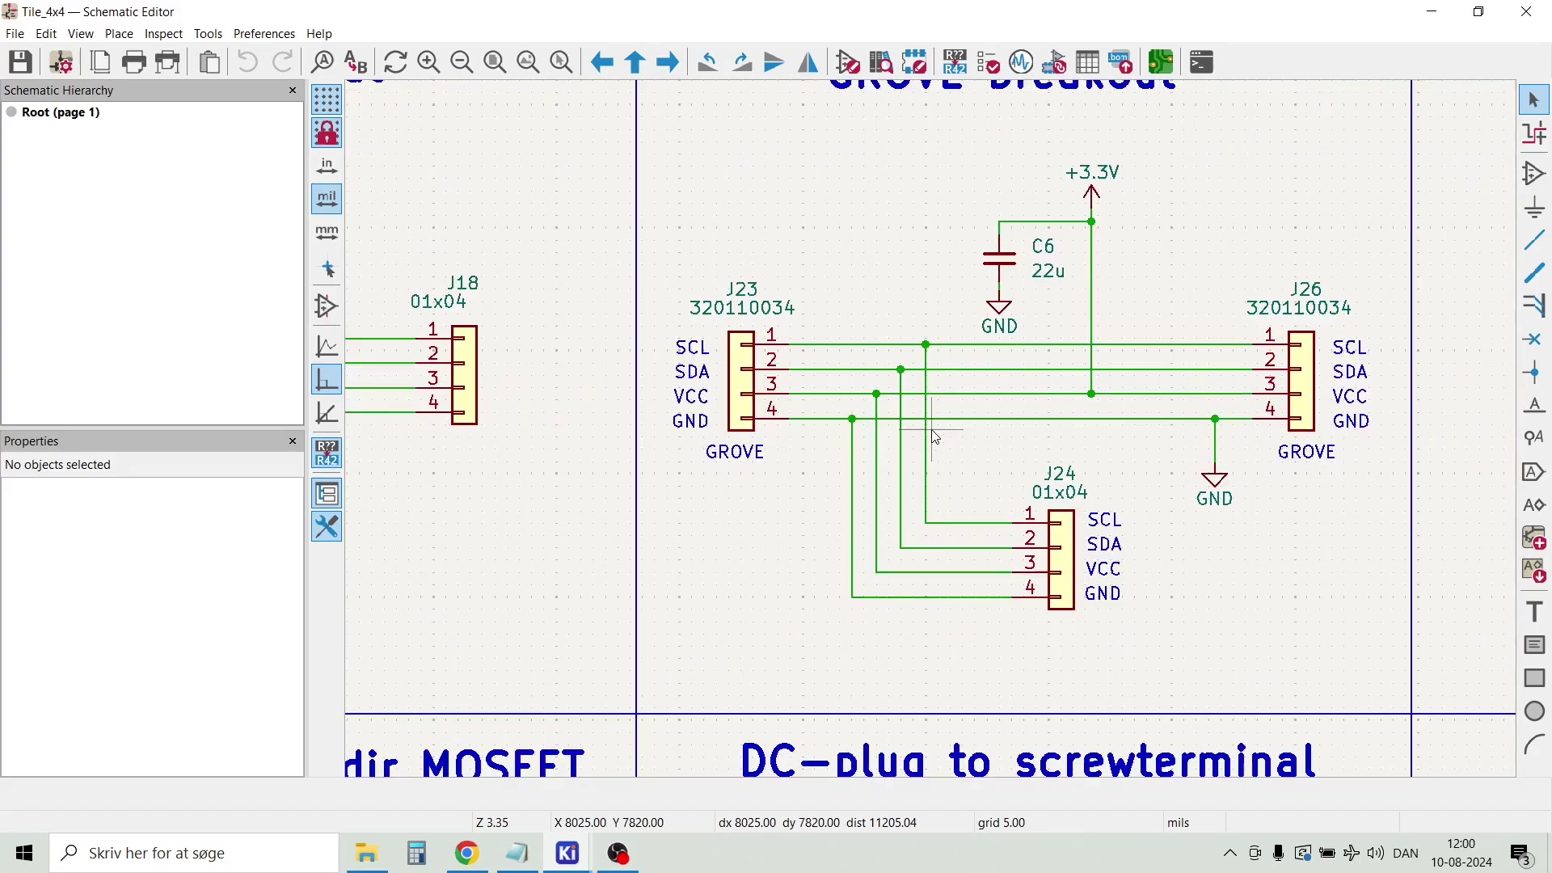
scroll(936, 438, down, 1)
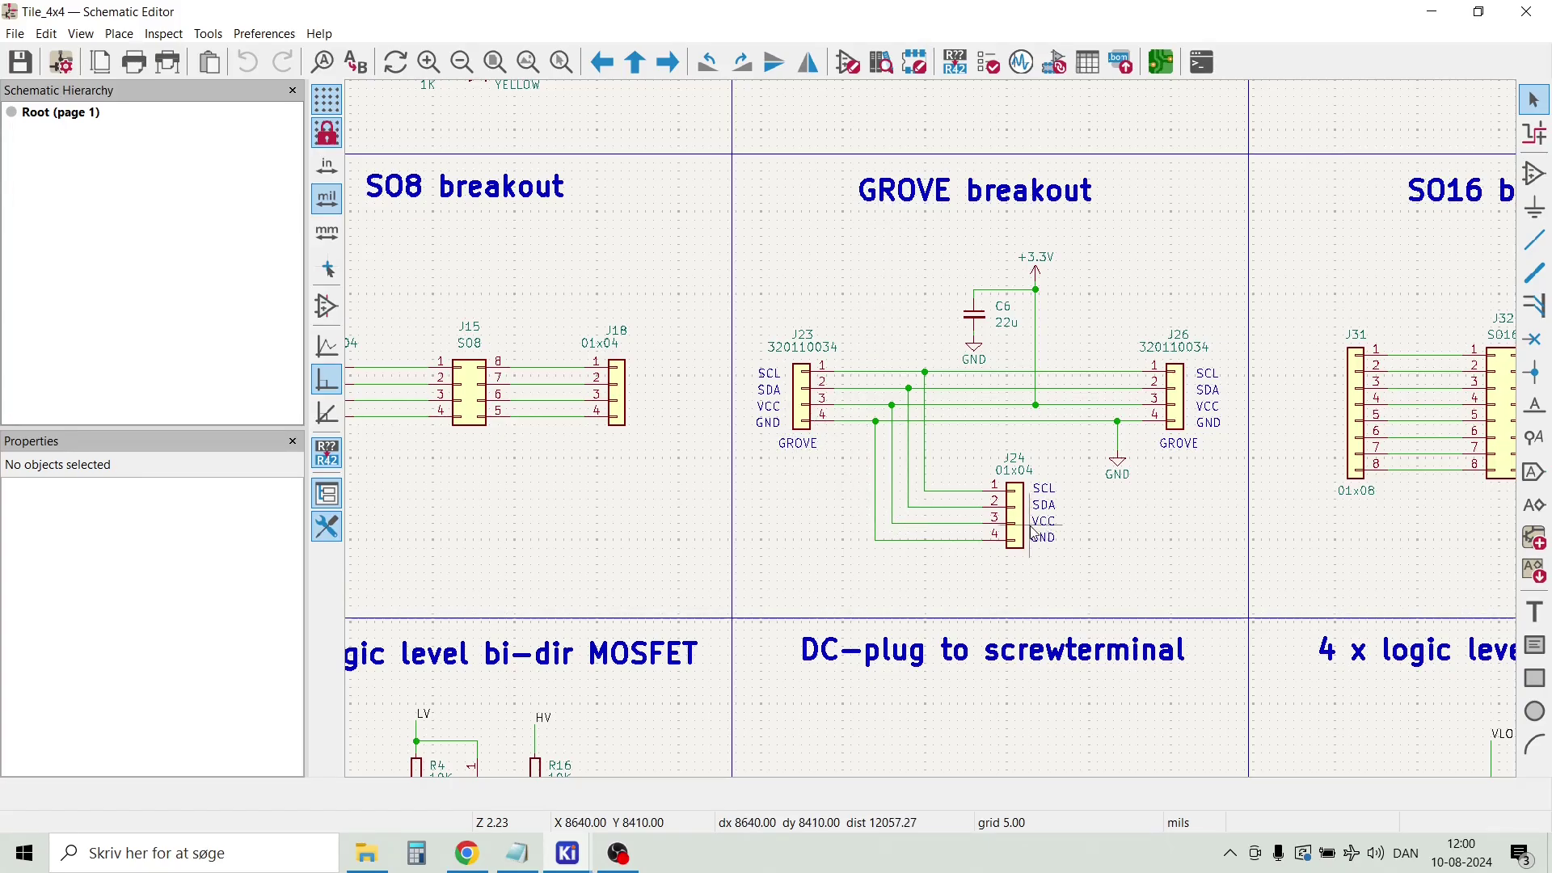
scroll(1294, 501, down, 2)
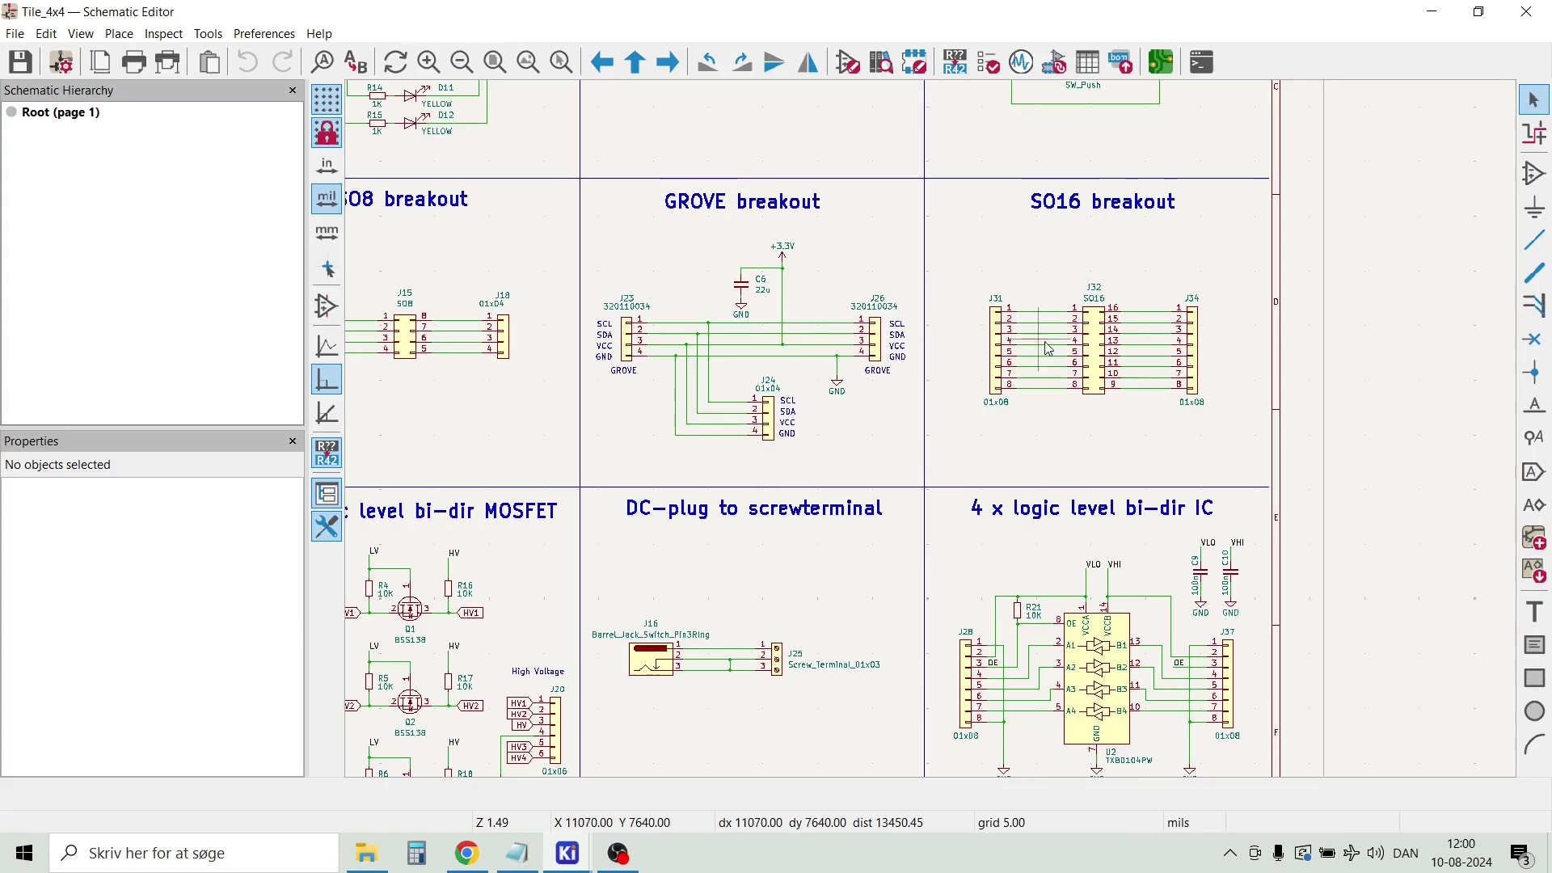
scroll(1051, 347, up, 2)
scroll(960, 437, up, 1)
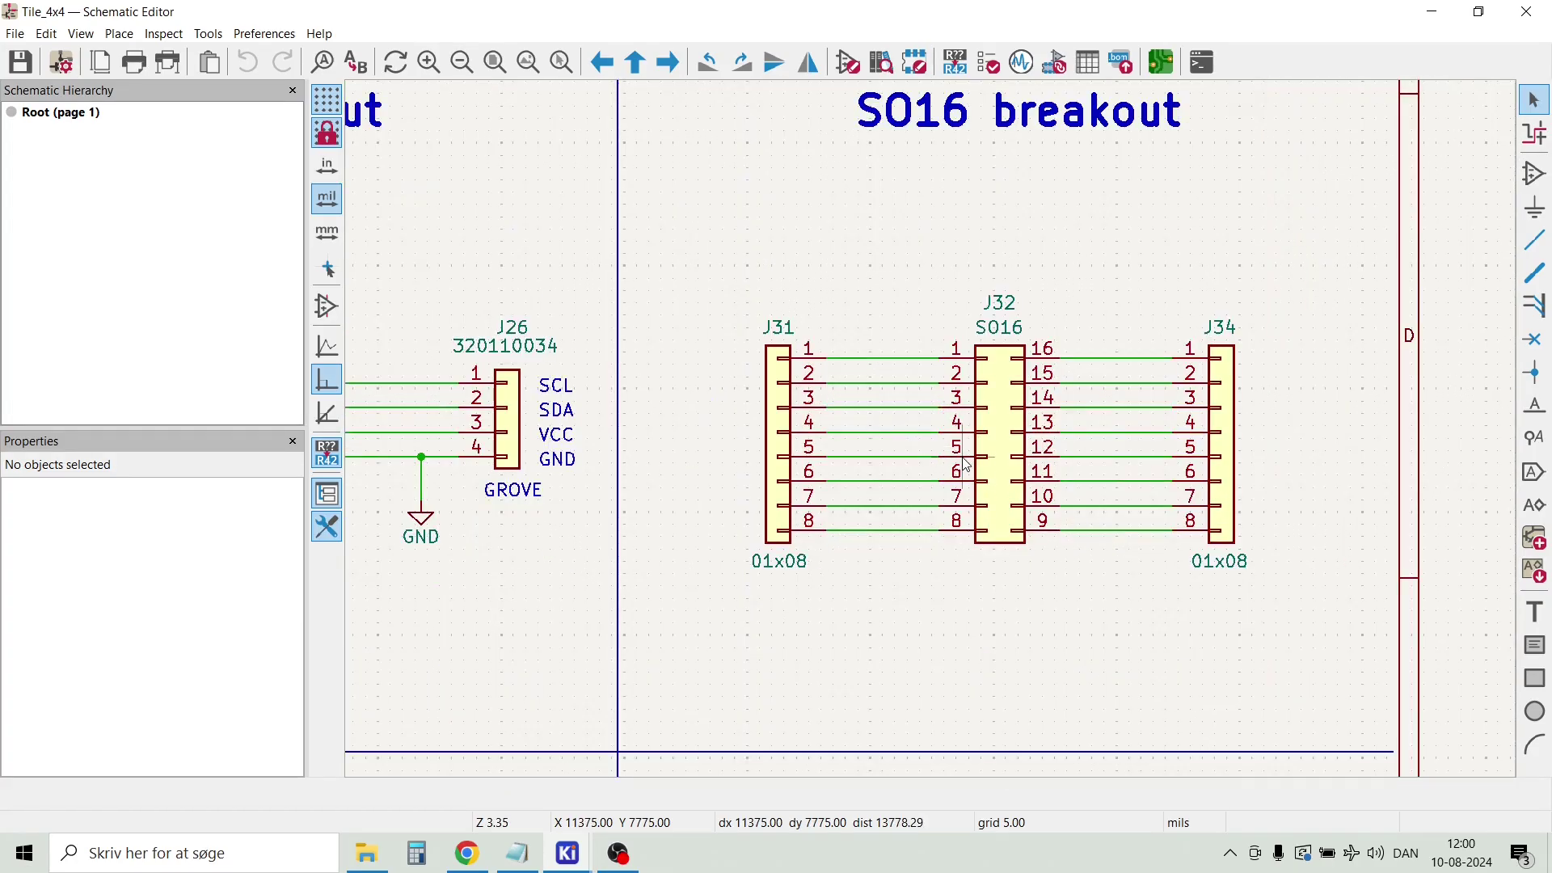
scroll(968, 466, down, 4)
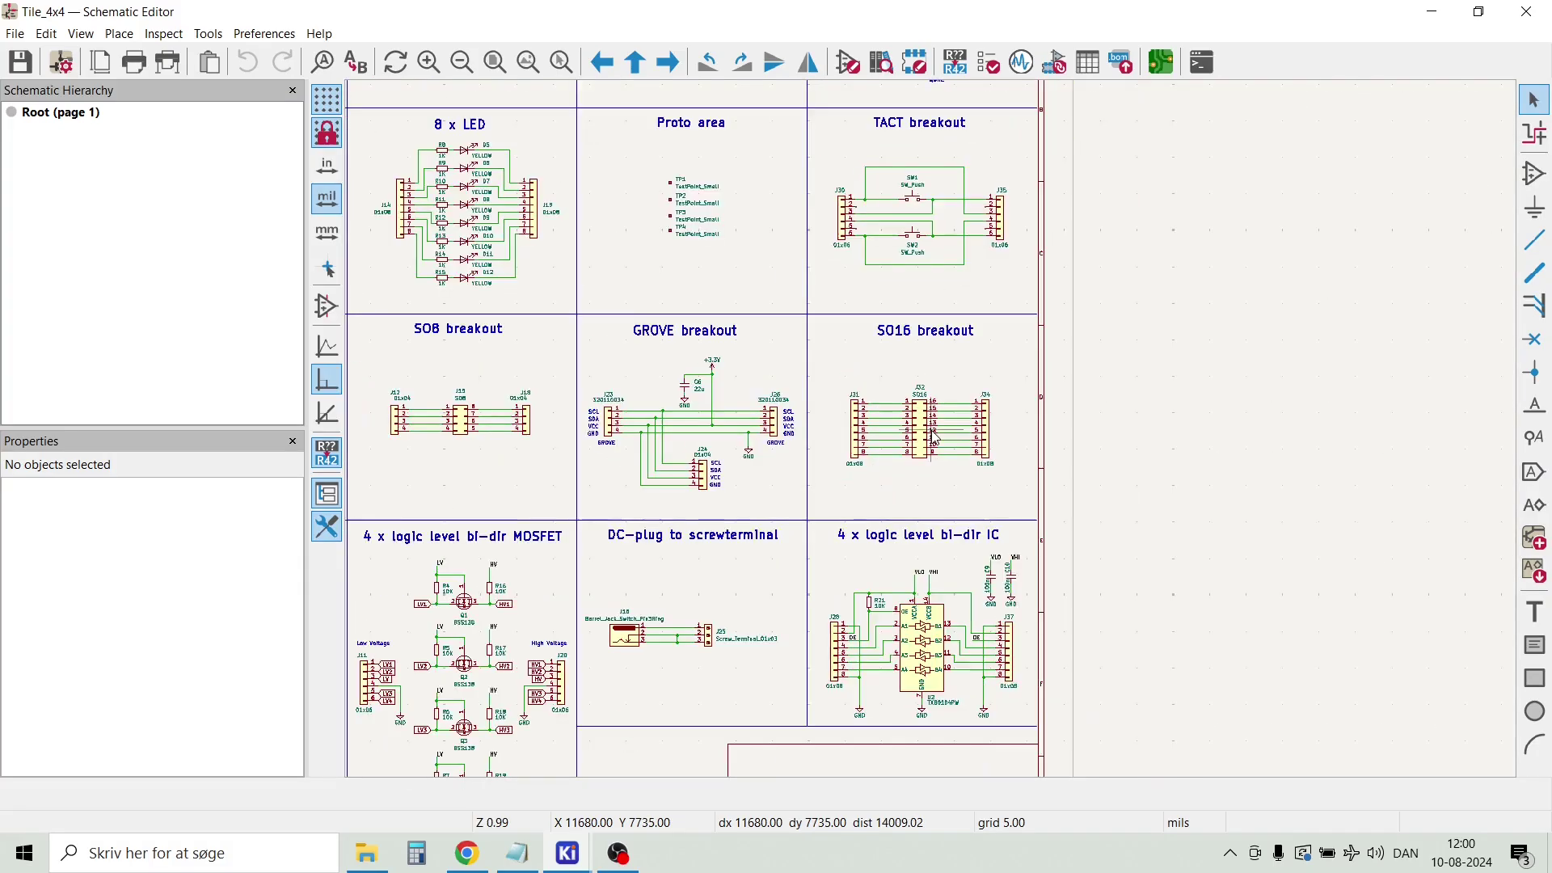
scroll(430, 601, up, 2)
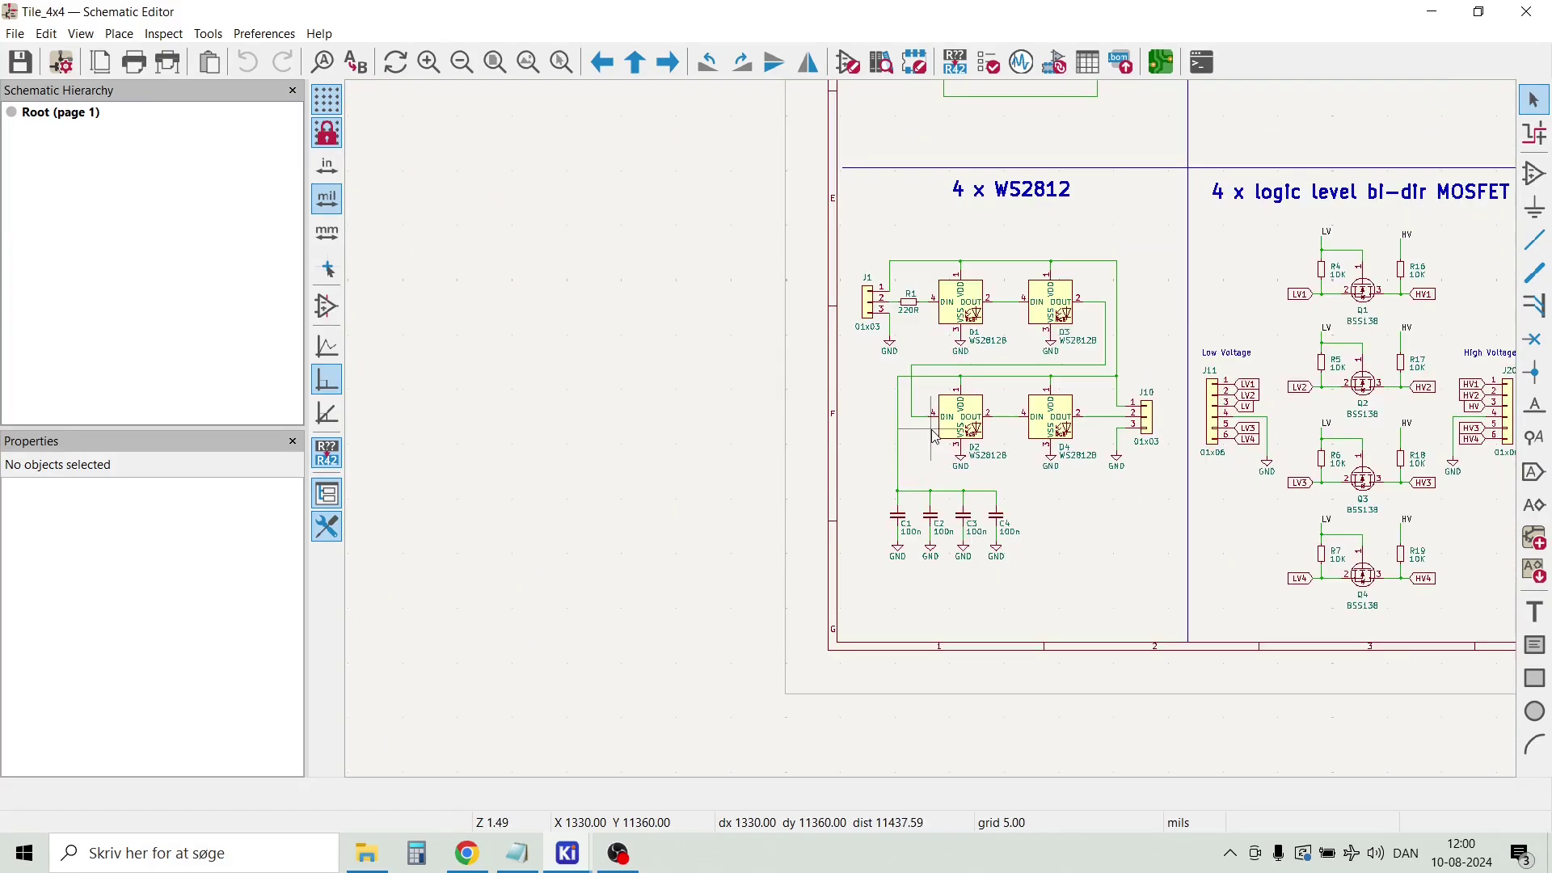
scroll(935, 437, up, 1)
scroll(935, 437, down, 1)
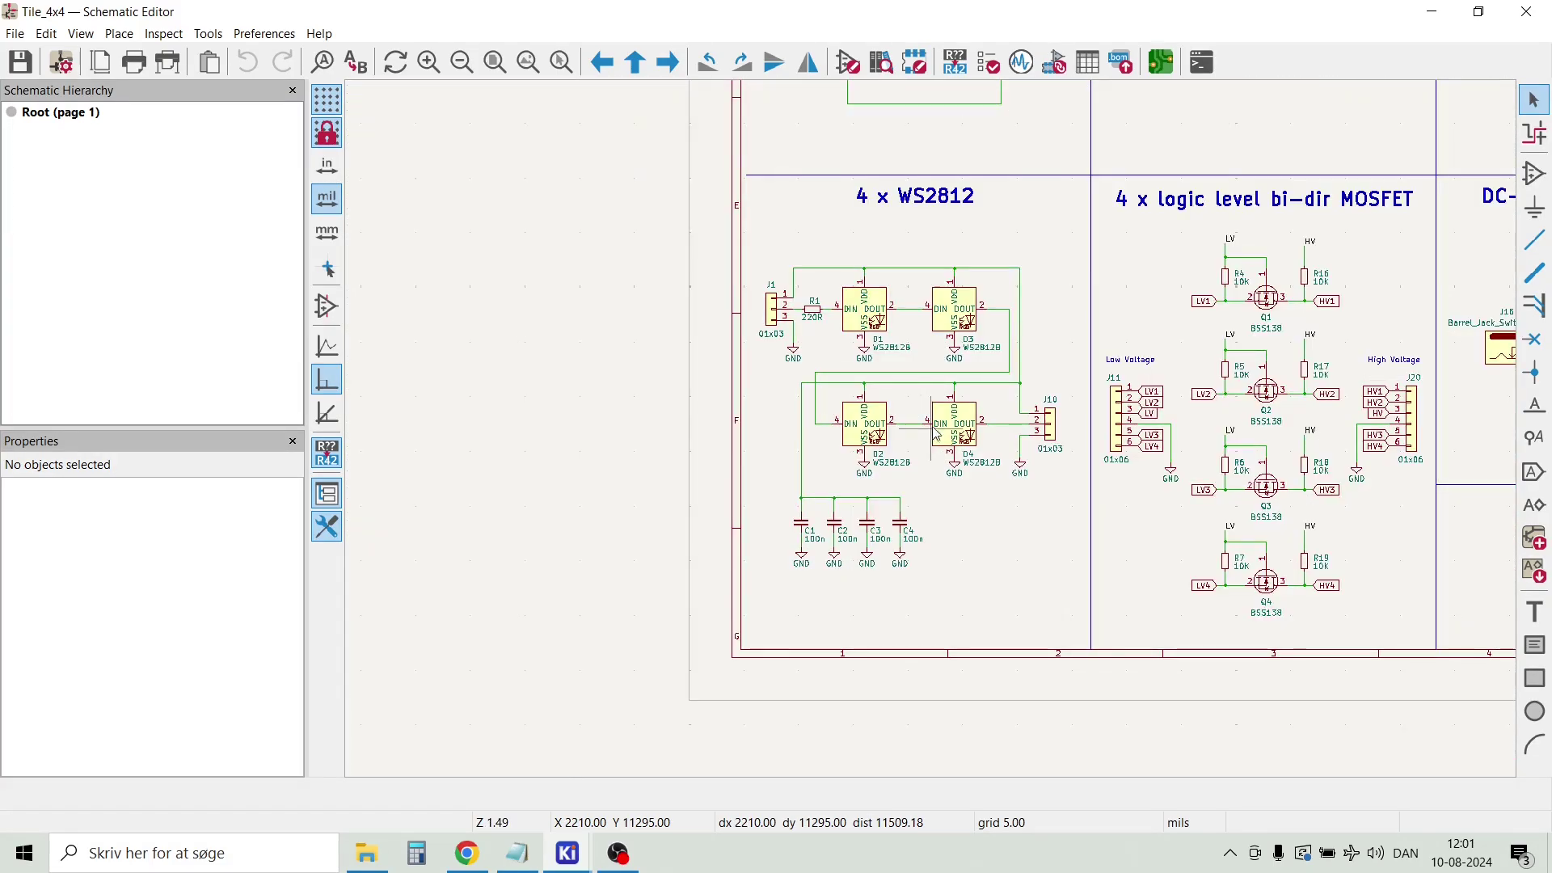
scroll(935, 437, up, 2)
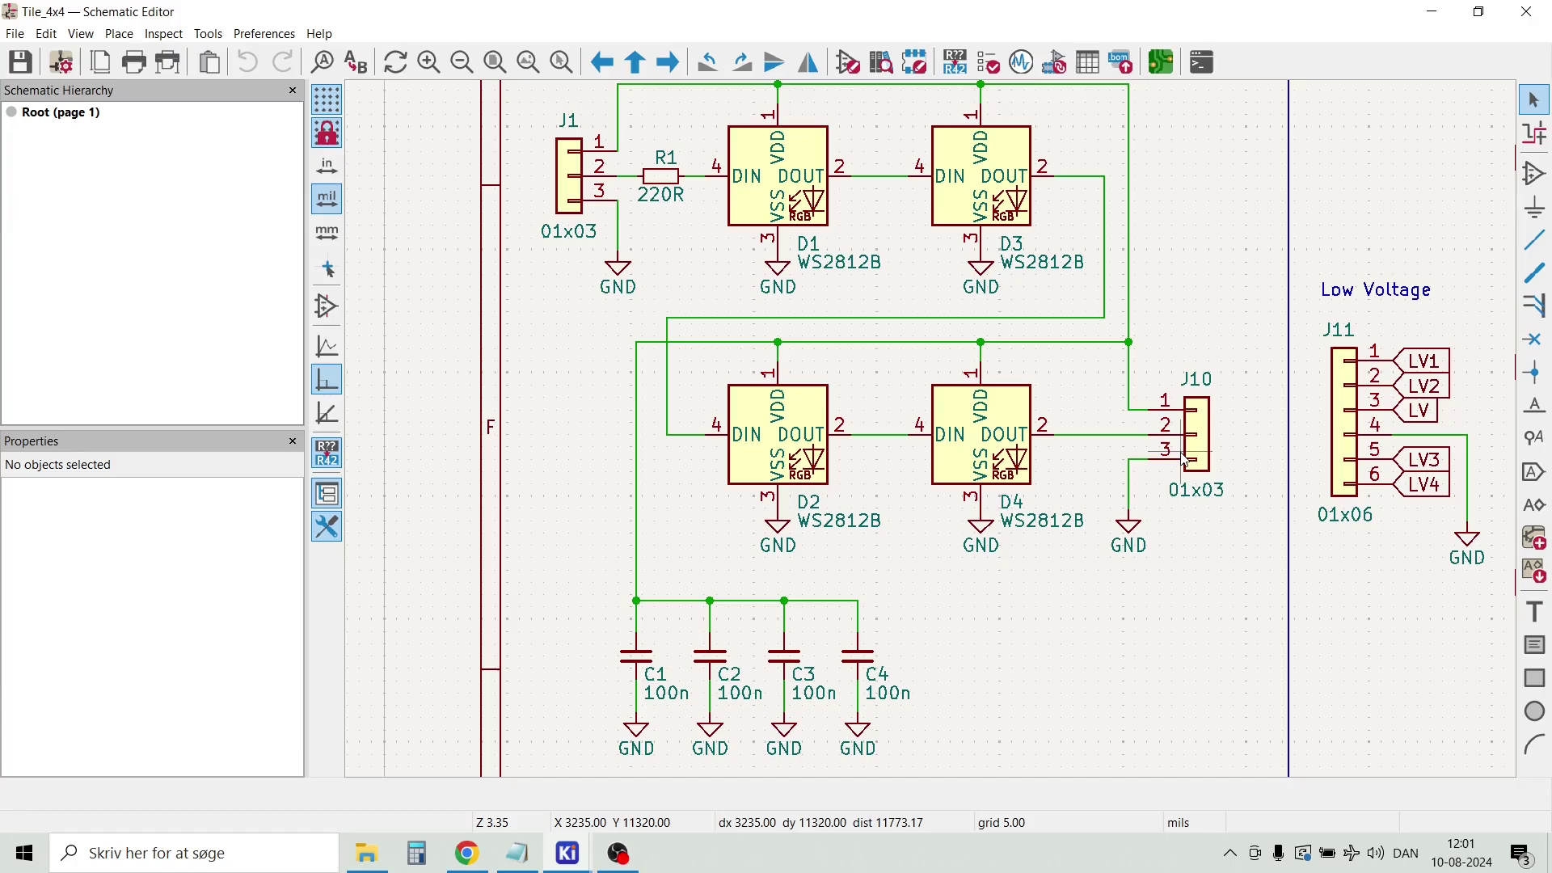
scroll(1073, 449, down, 3)
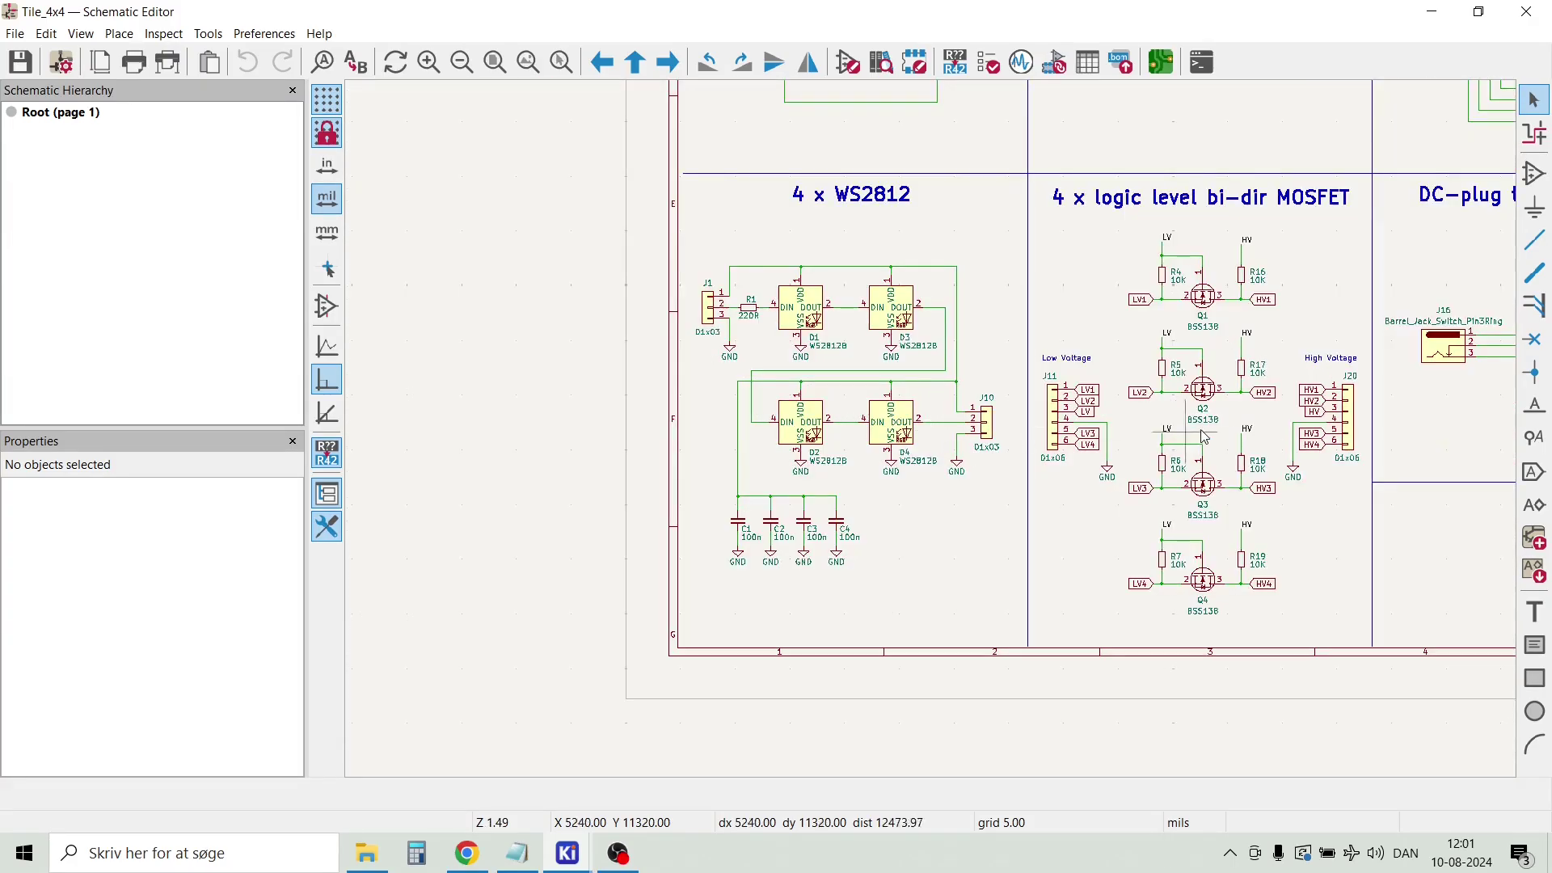
scroll(935, 437, up, 2)
scroll(935, 437, down, 2)
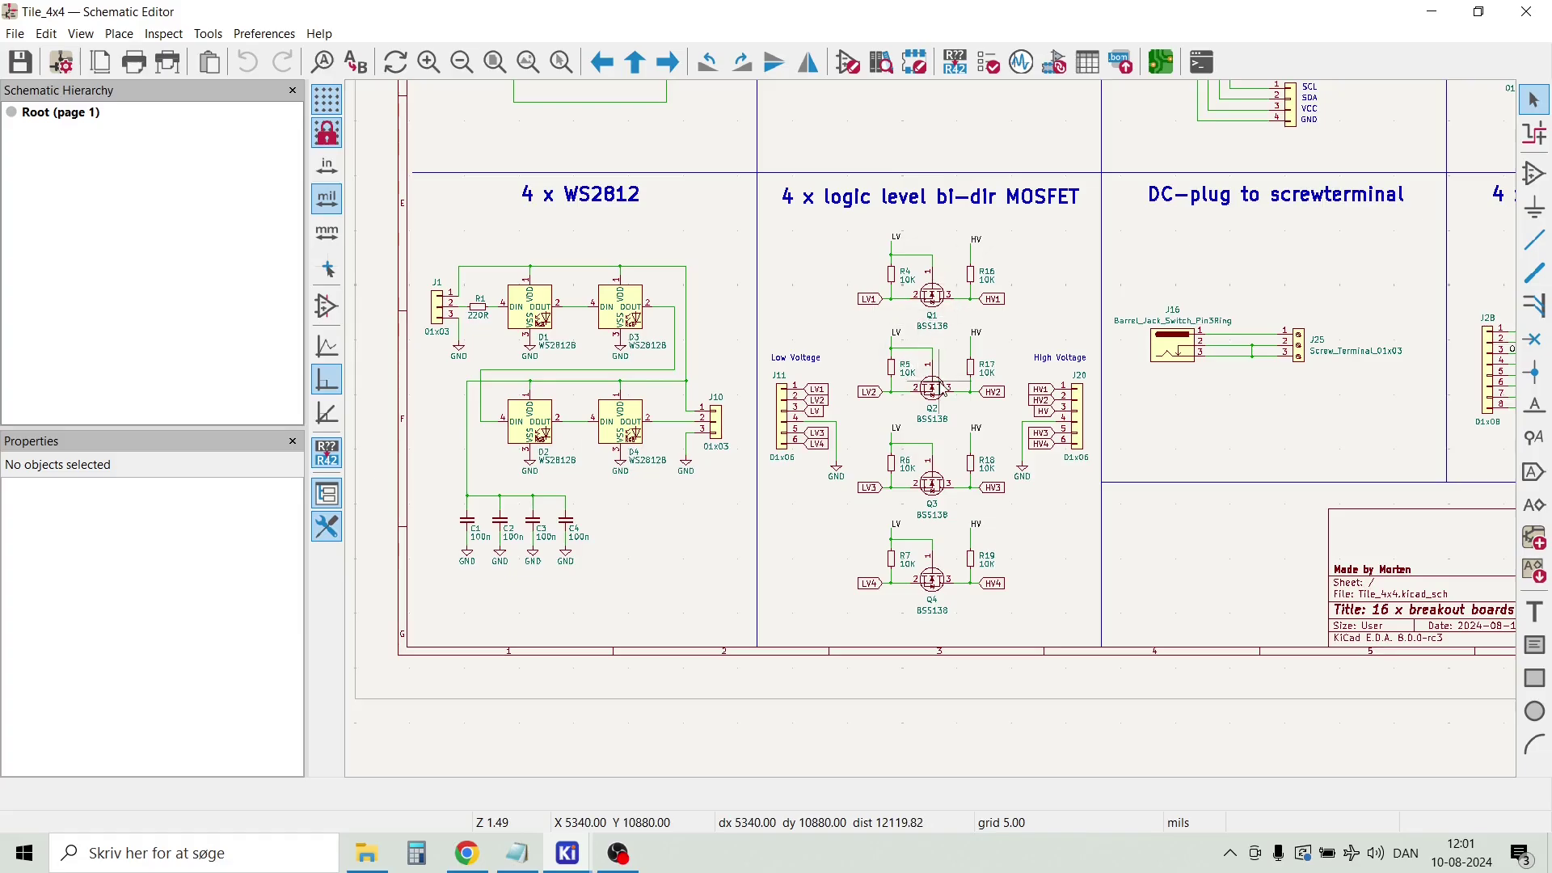
scroll(924, 360, up, 2)
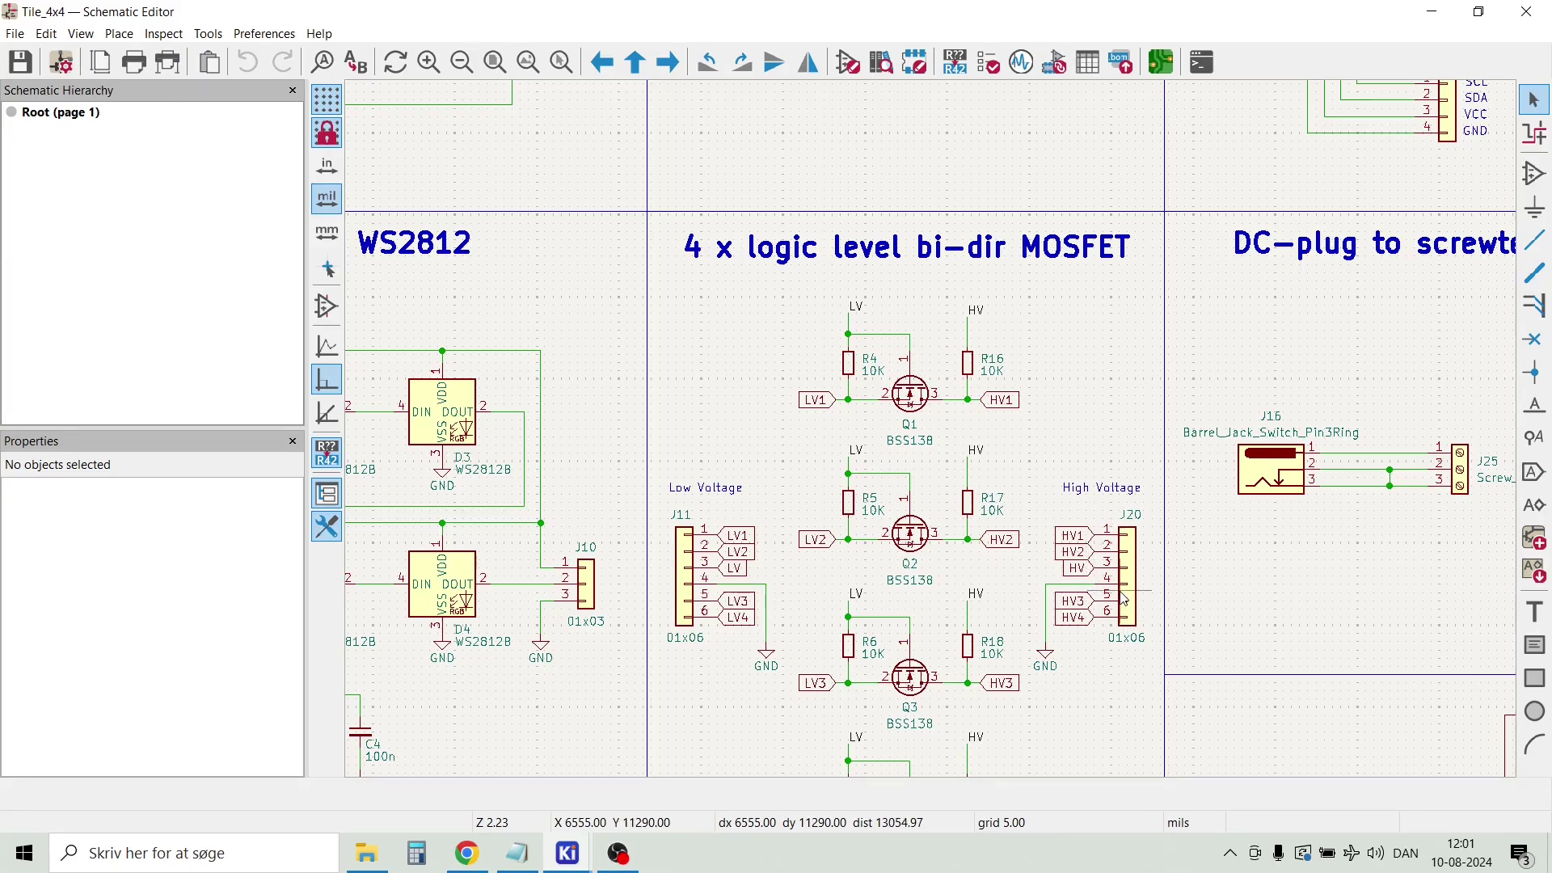
scroll(859, 327, up, 3)
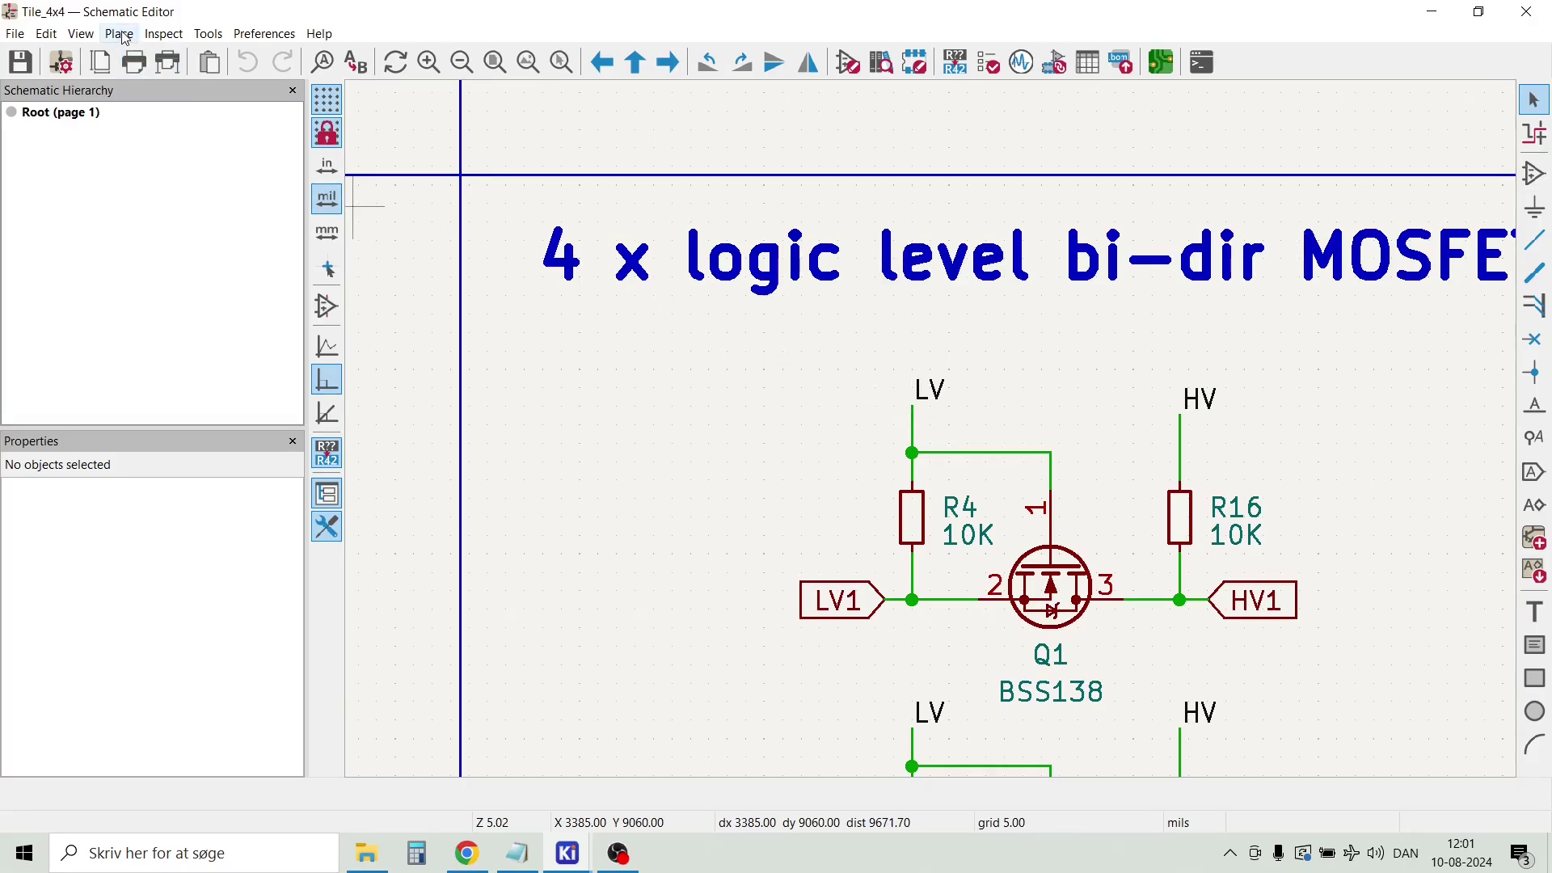
Place a +1V1 power symbol to the left of R4.
click(123, 36)
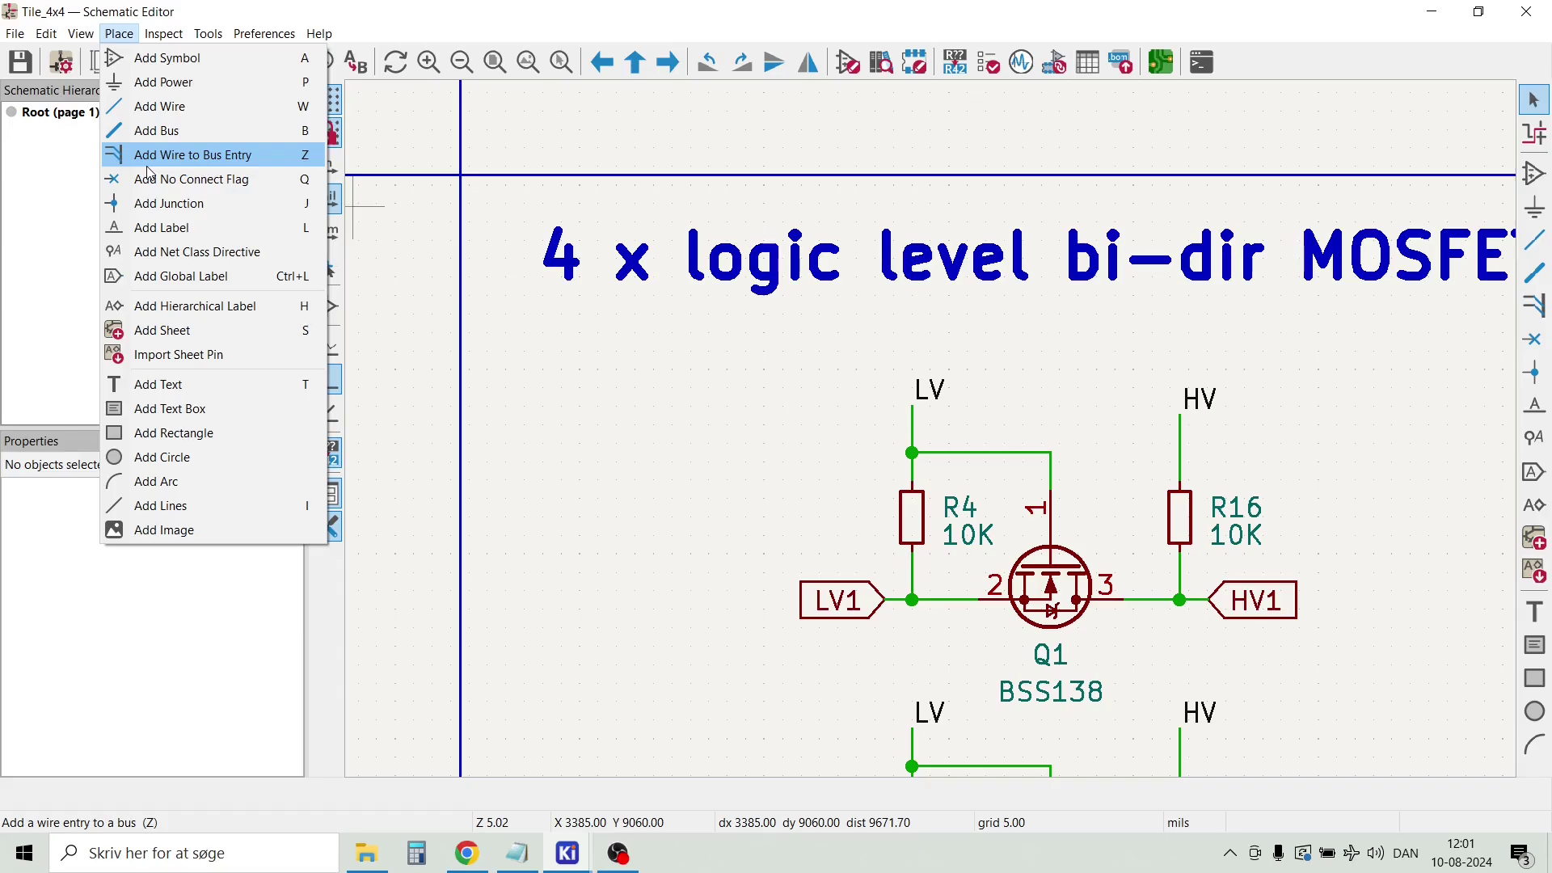
click(144, 83)
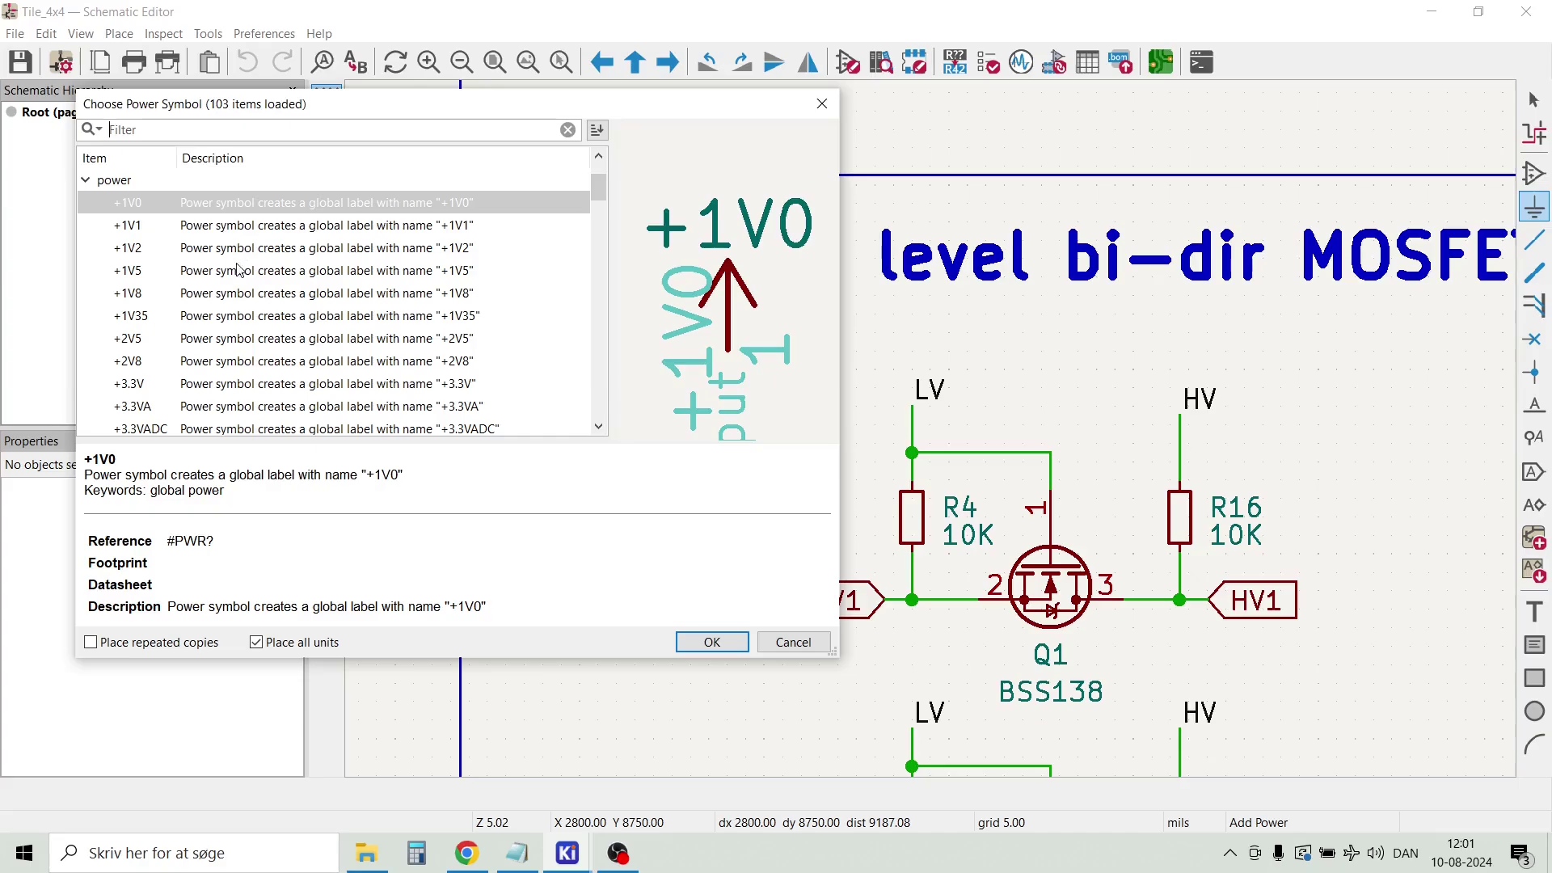
scroll(231, 416, down, 10)
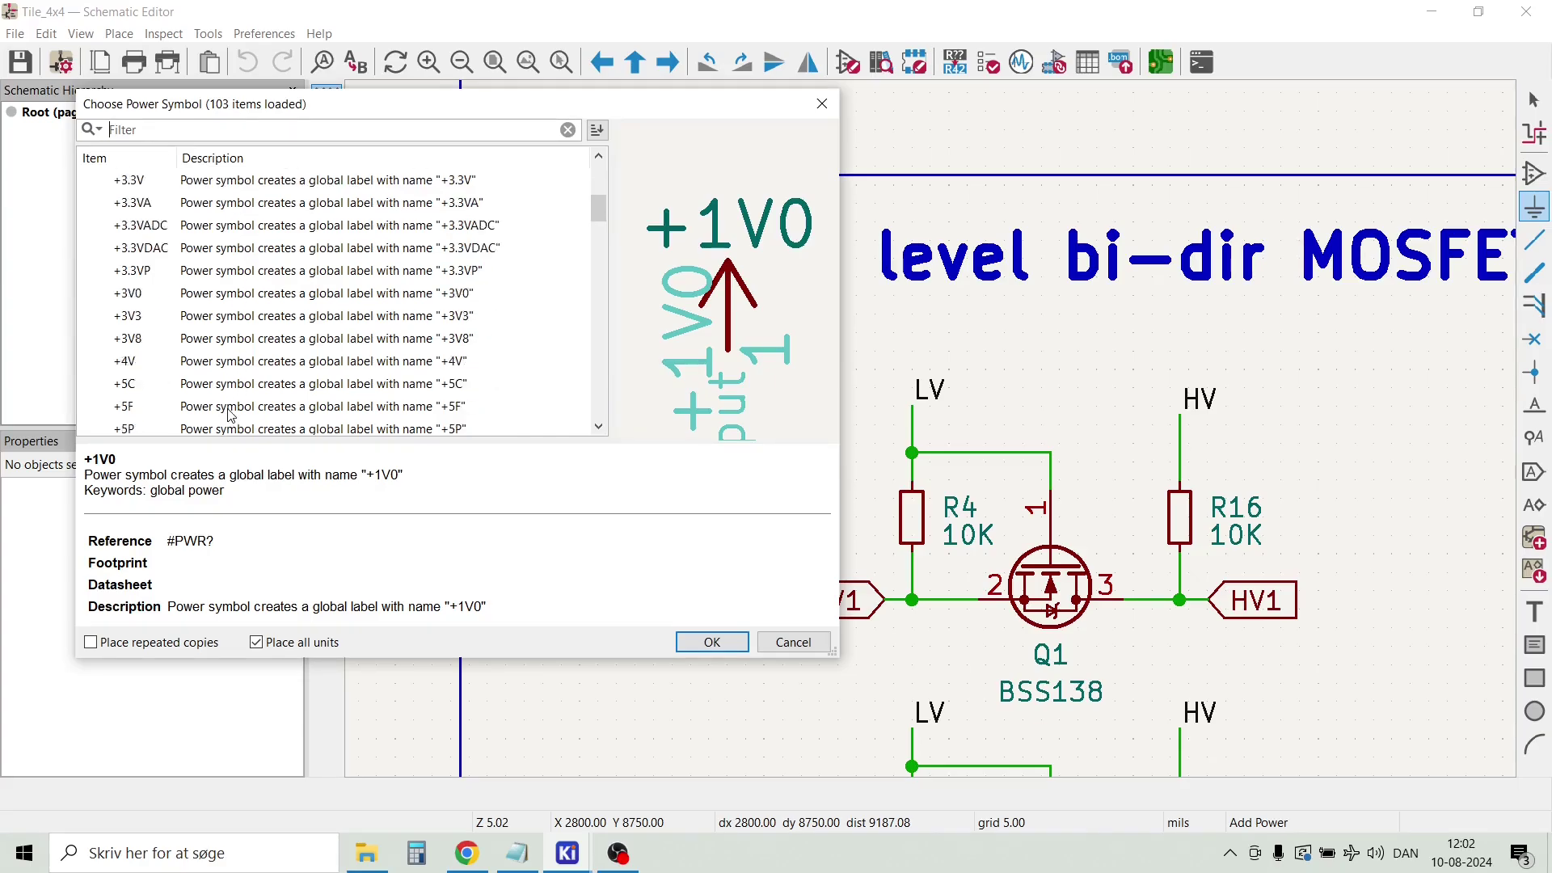
scroll(231, 396, up, 12)
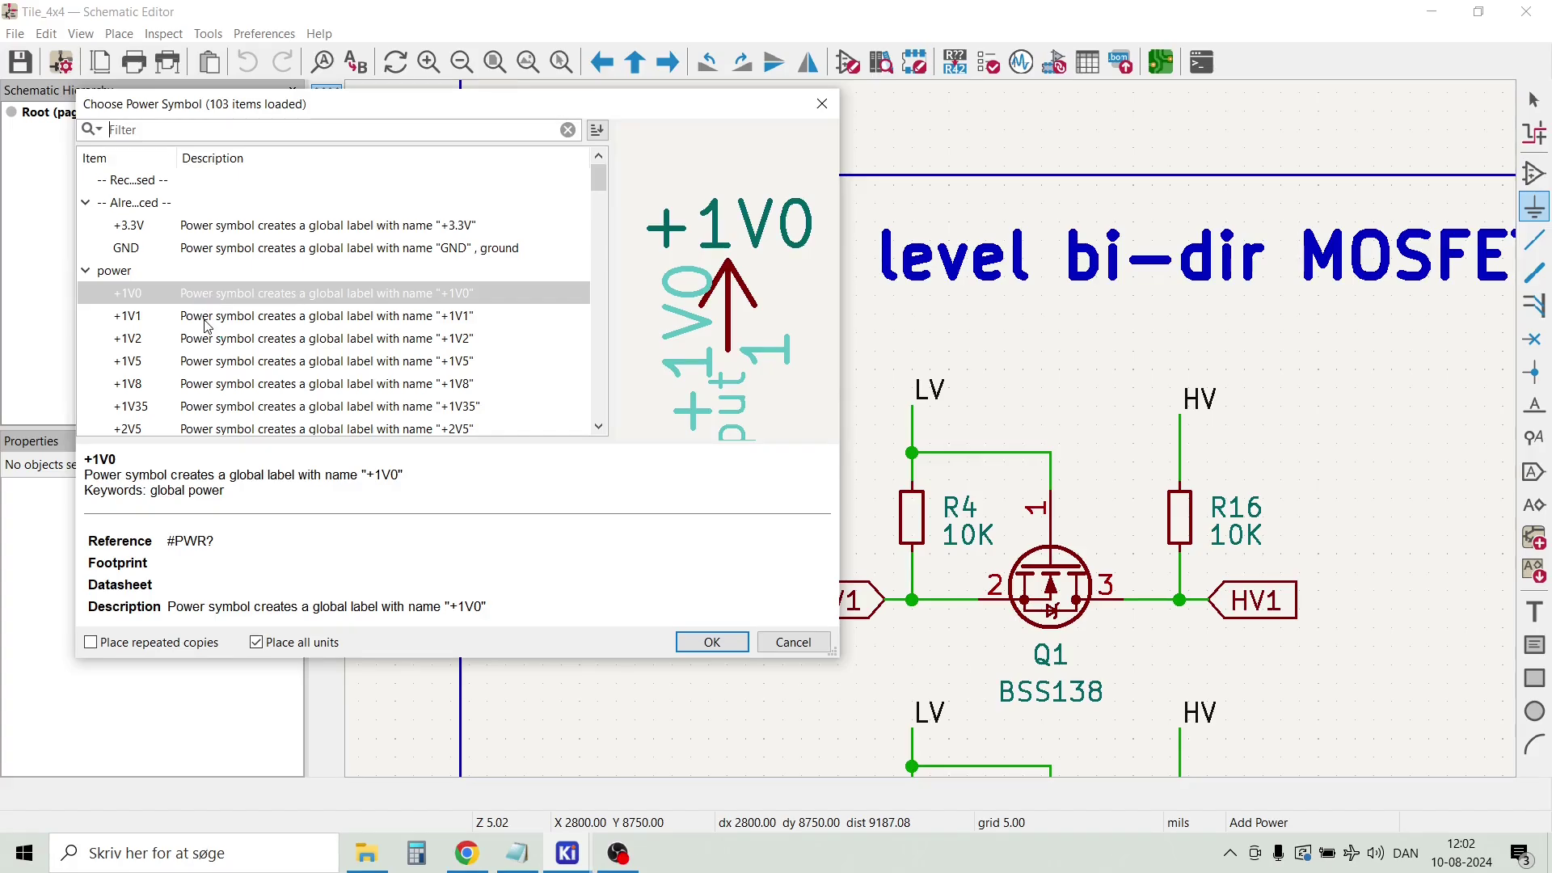
double_click(208, 320)
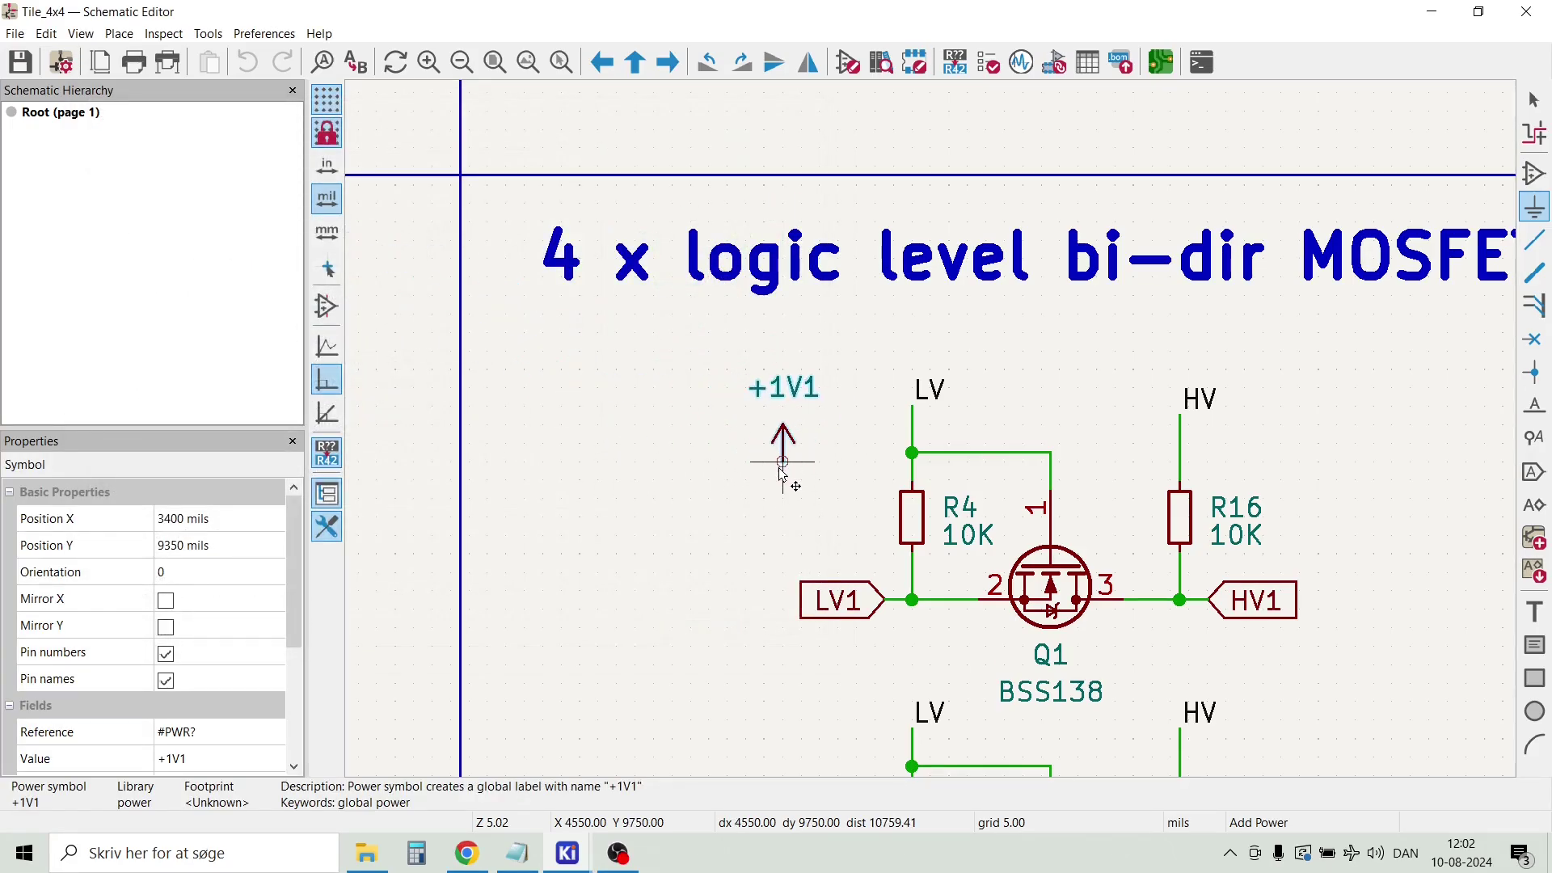
click(782, 472)
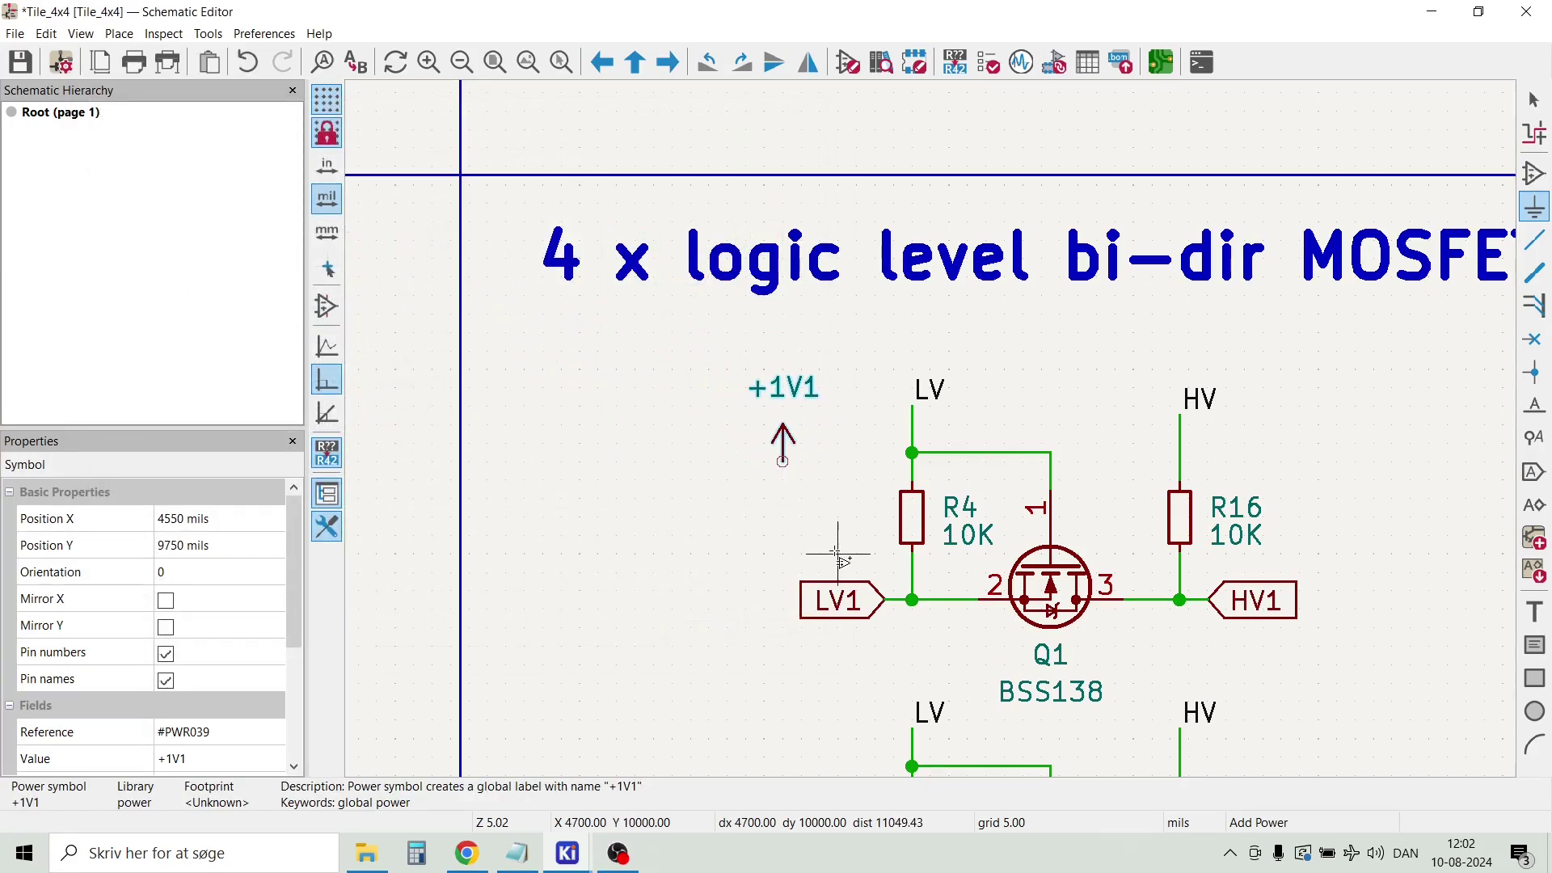
key(Escape)
Change the new power symbol's value to LV and move its text nearer the arrow.
double_click(801, 398)
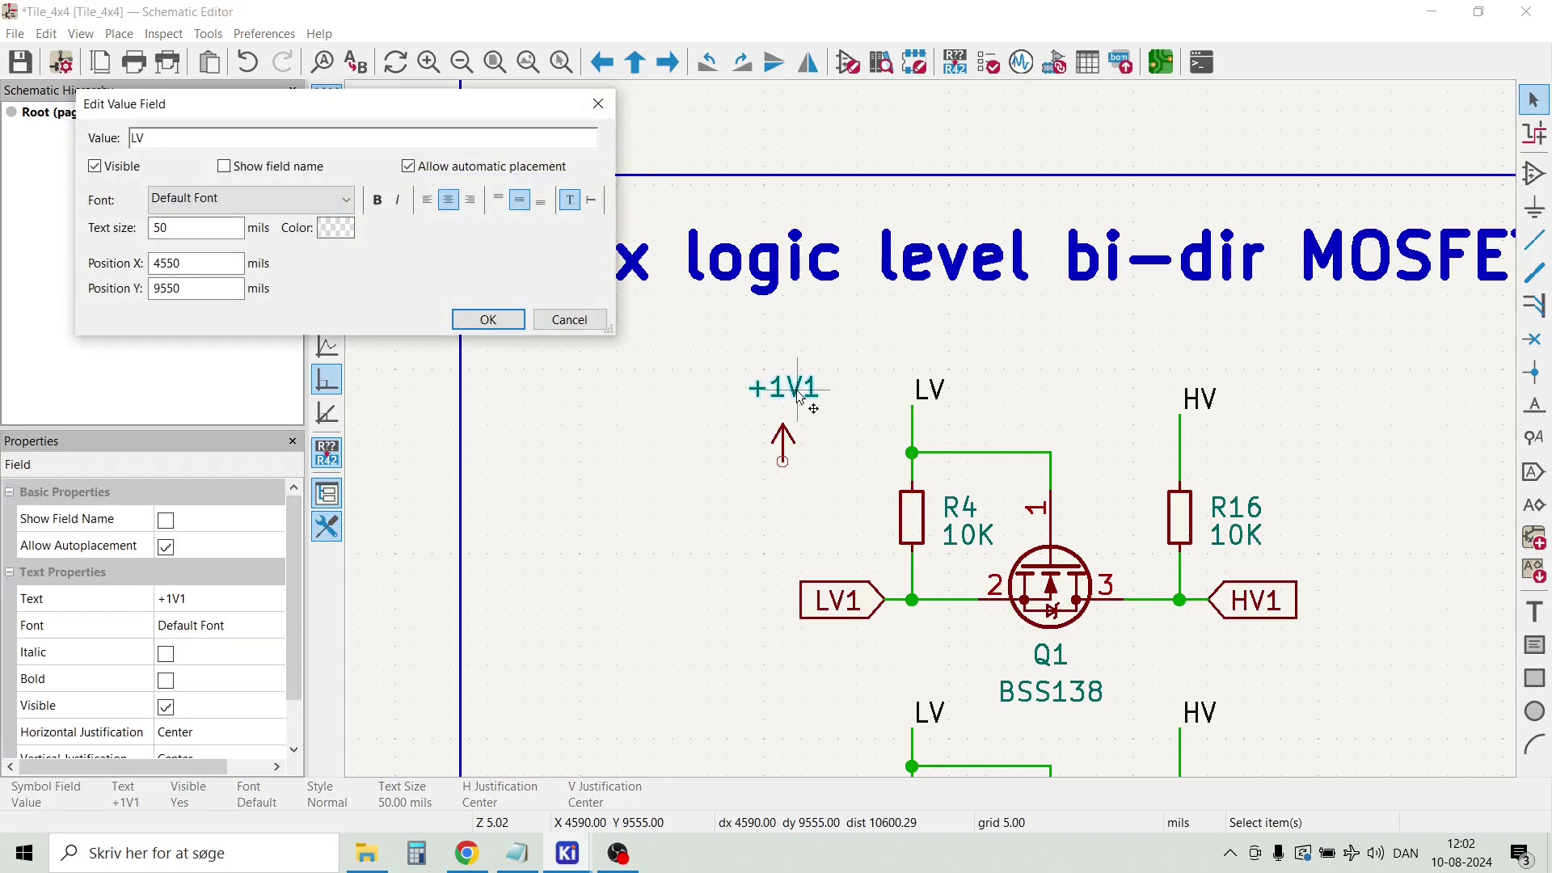
text(LV)
click(489, 320)
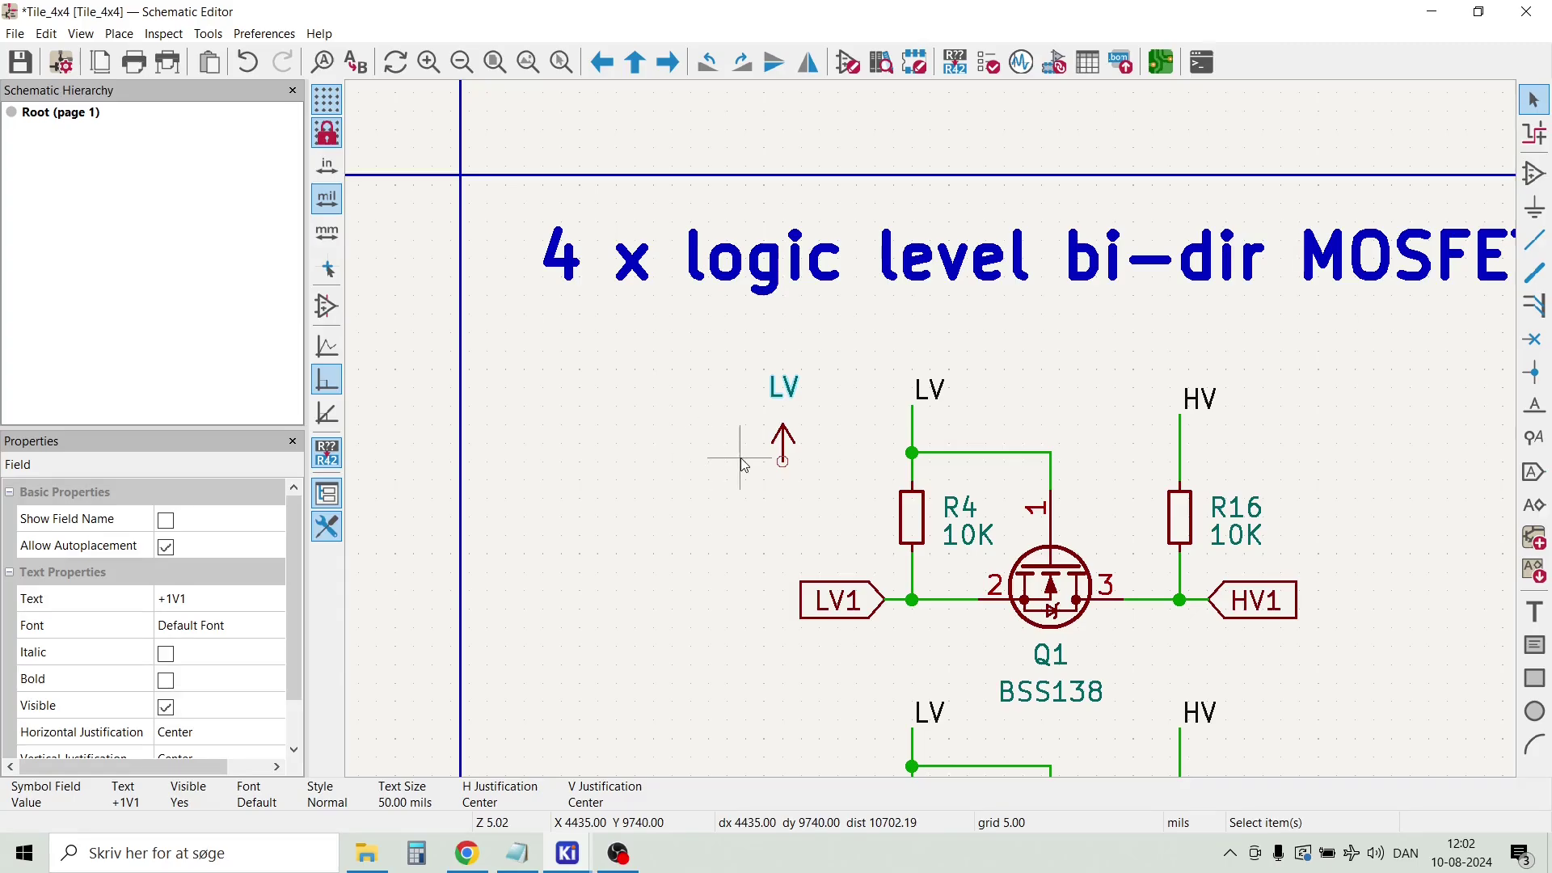
drag(792, 395, 786, 412)
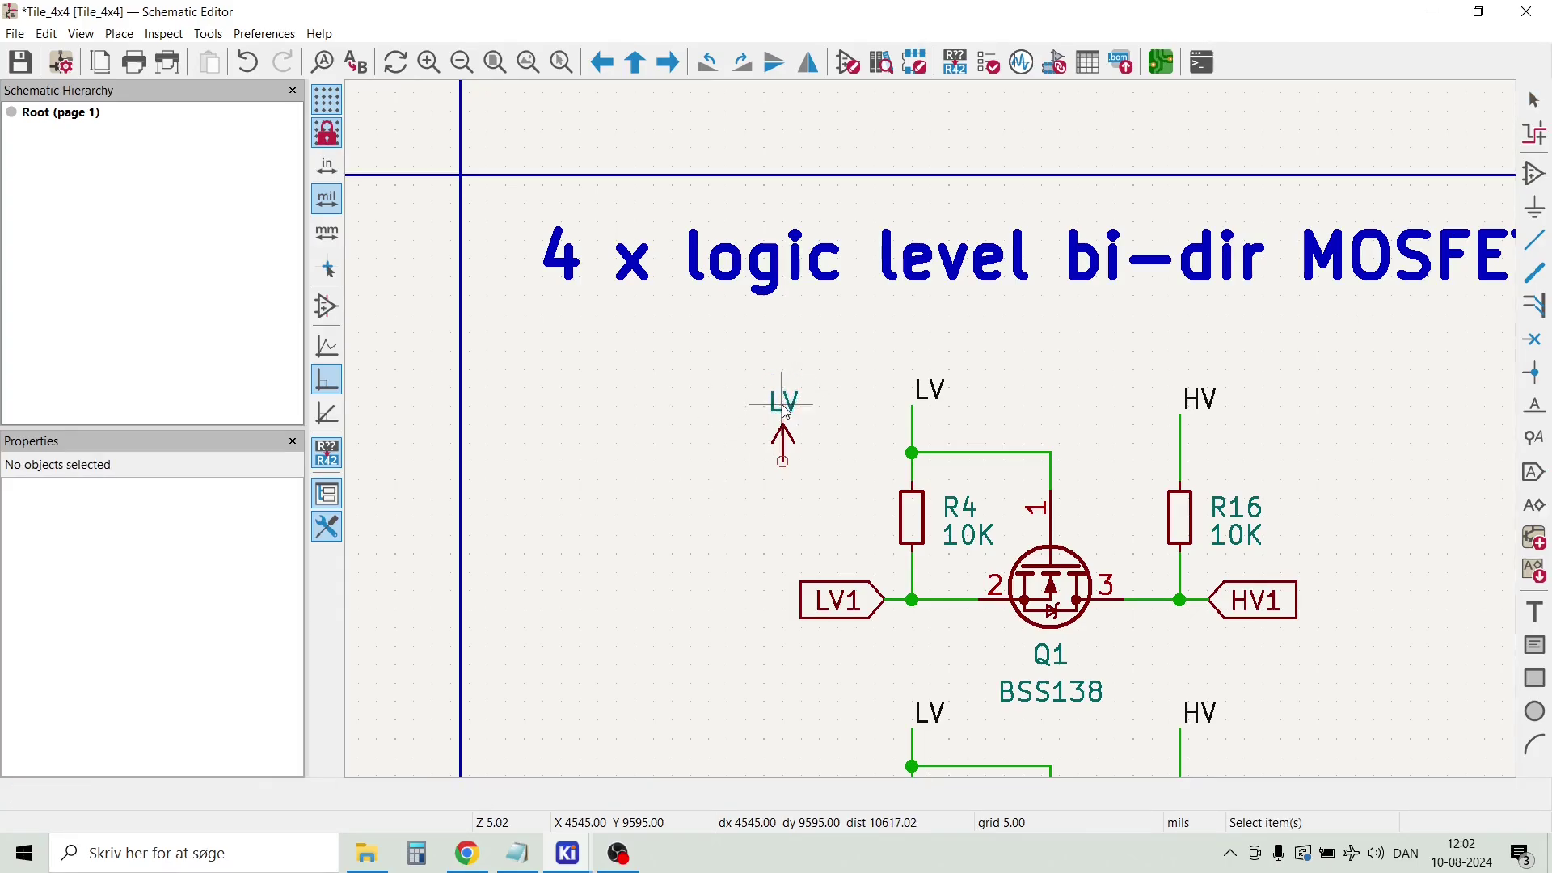
Delete the LV net label above R4 and attach the LV power symbol to that wire.
click(945, 401)
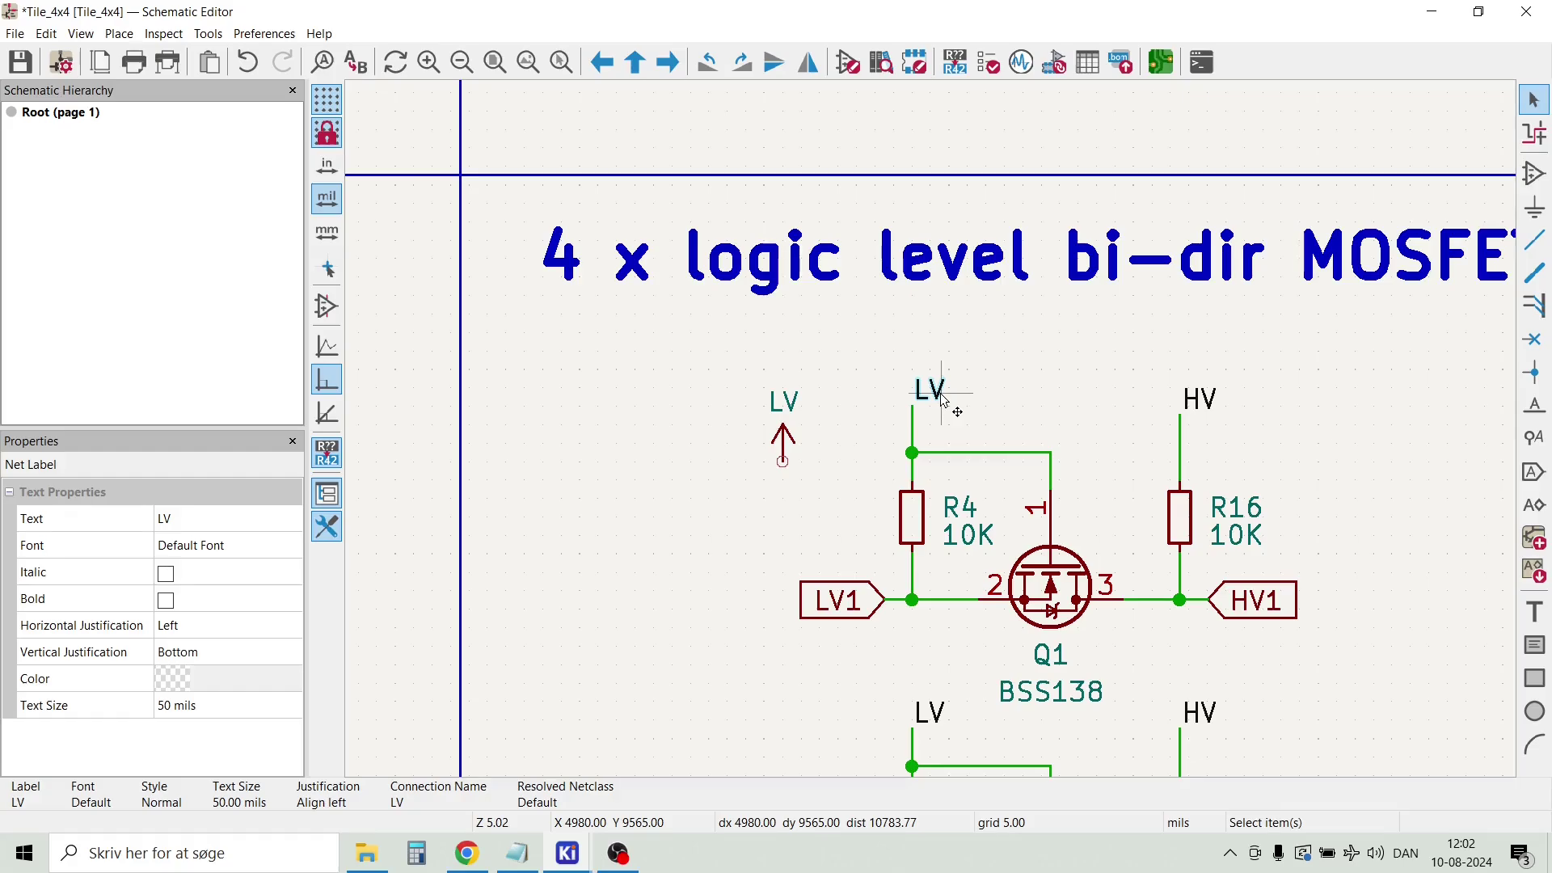
key(Delete)
click(783, 438)
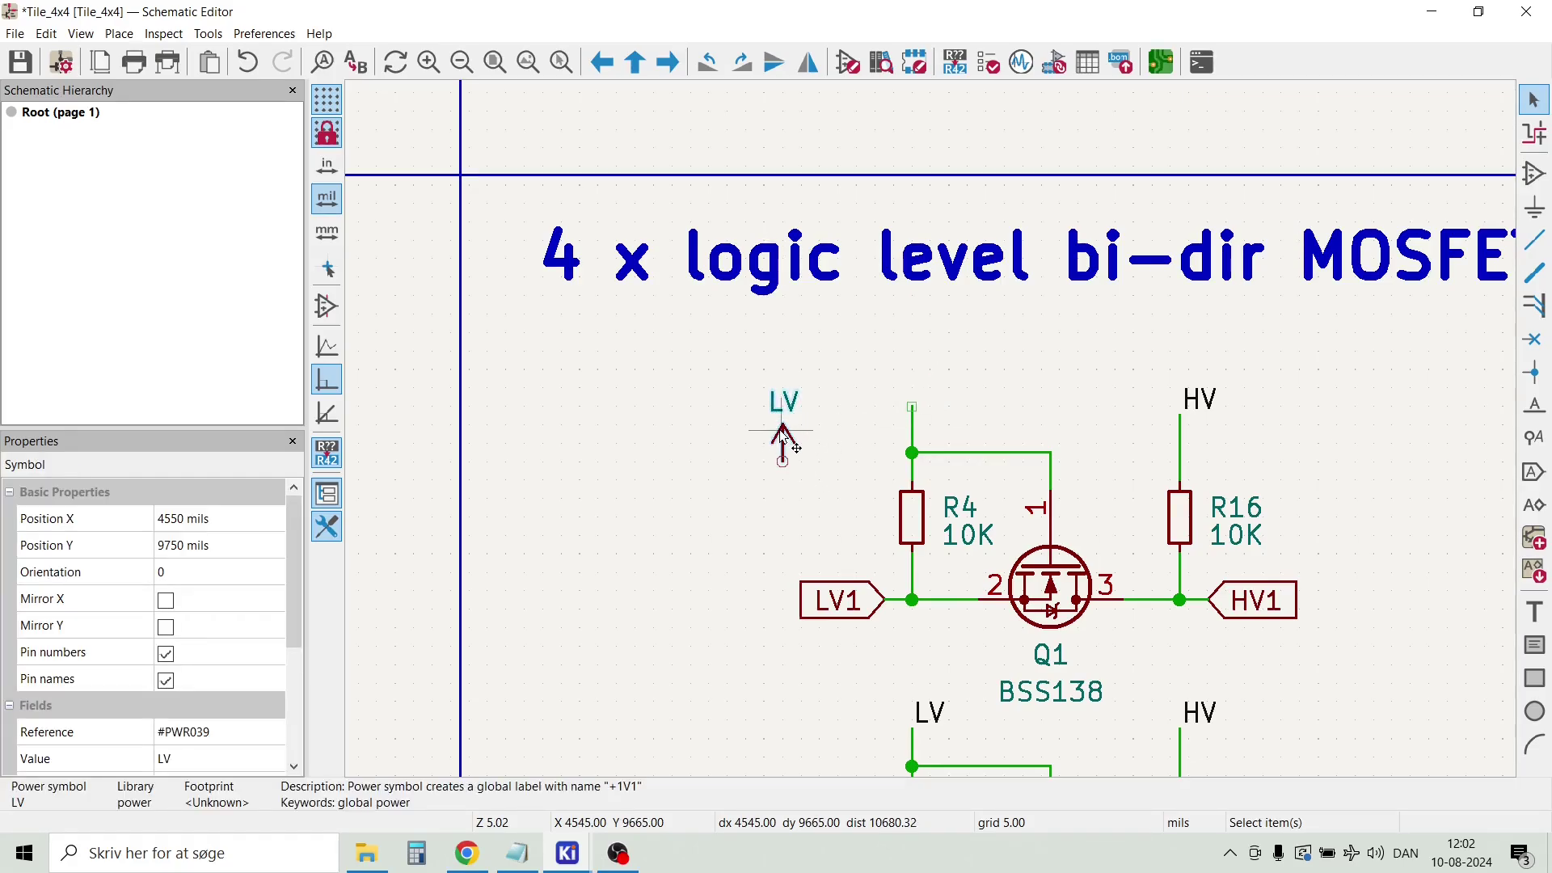
drag(783, 438, 887, 421)
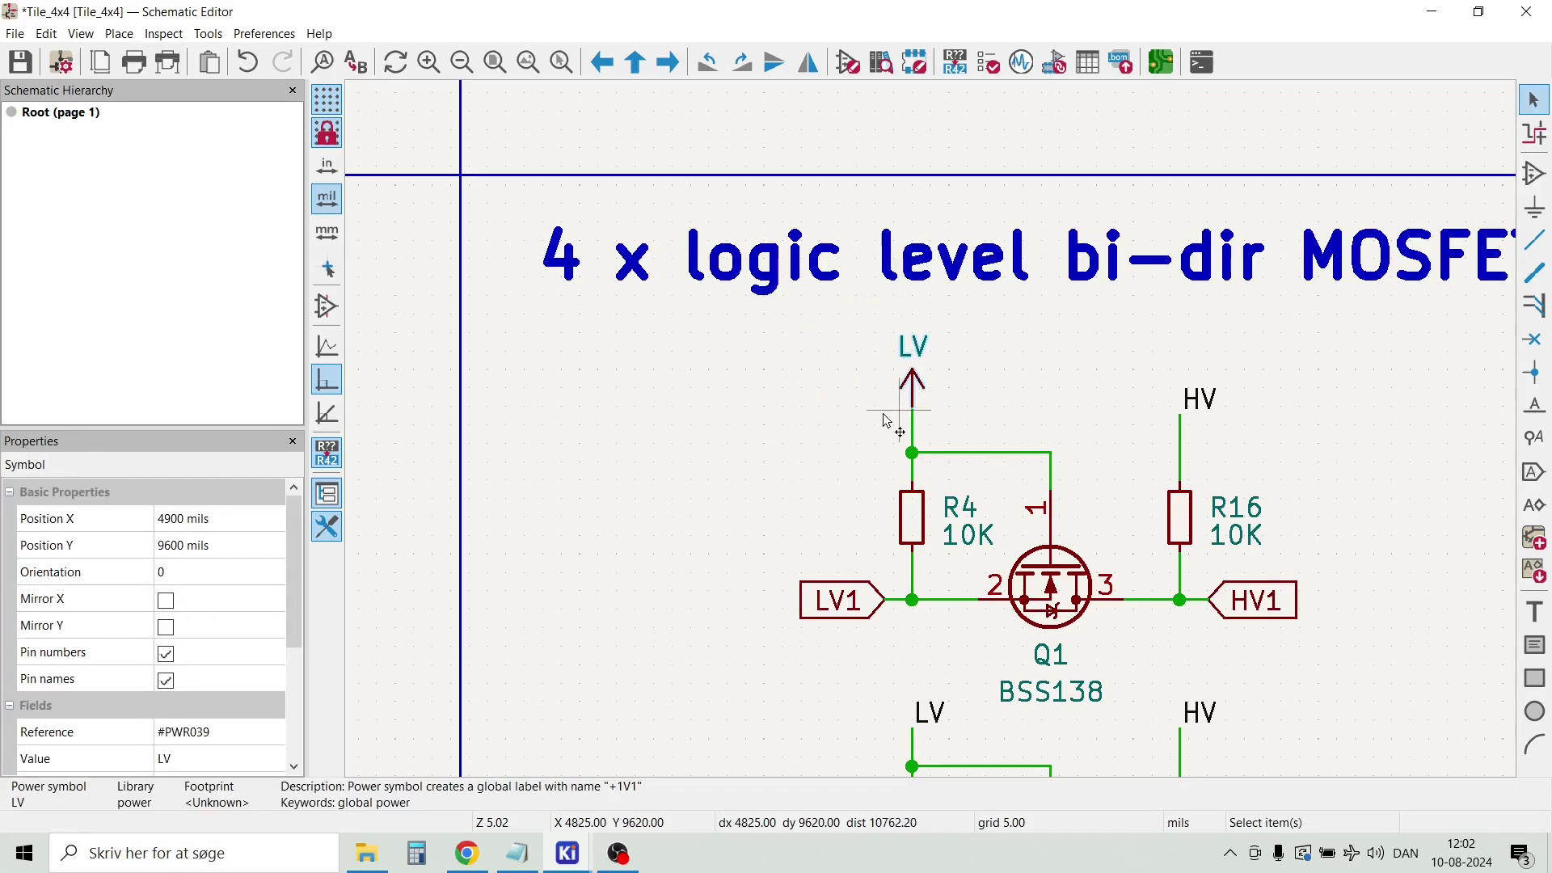
click(836, 434)
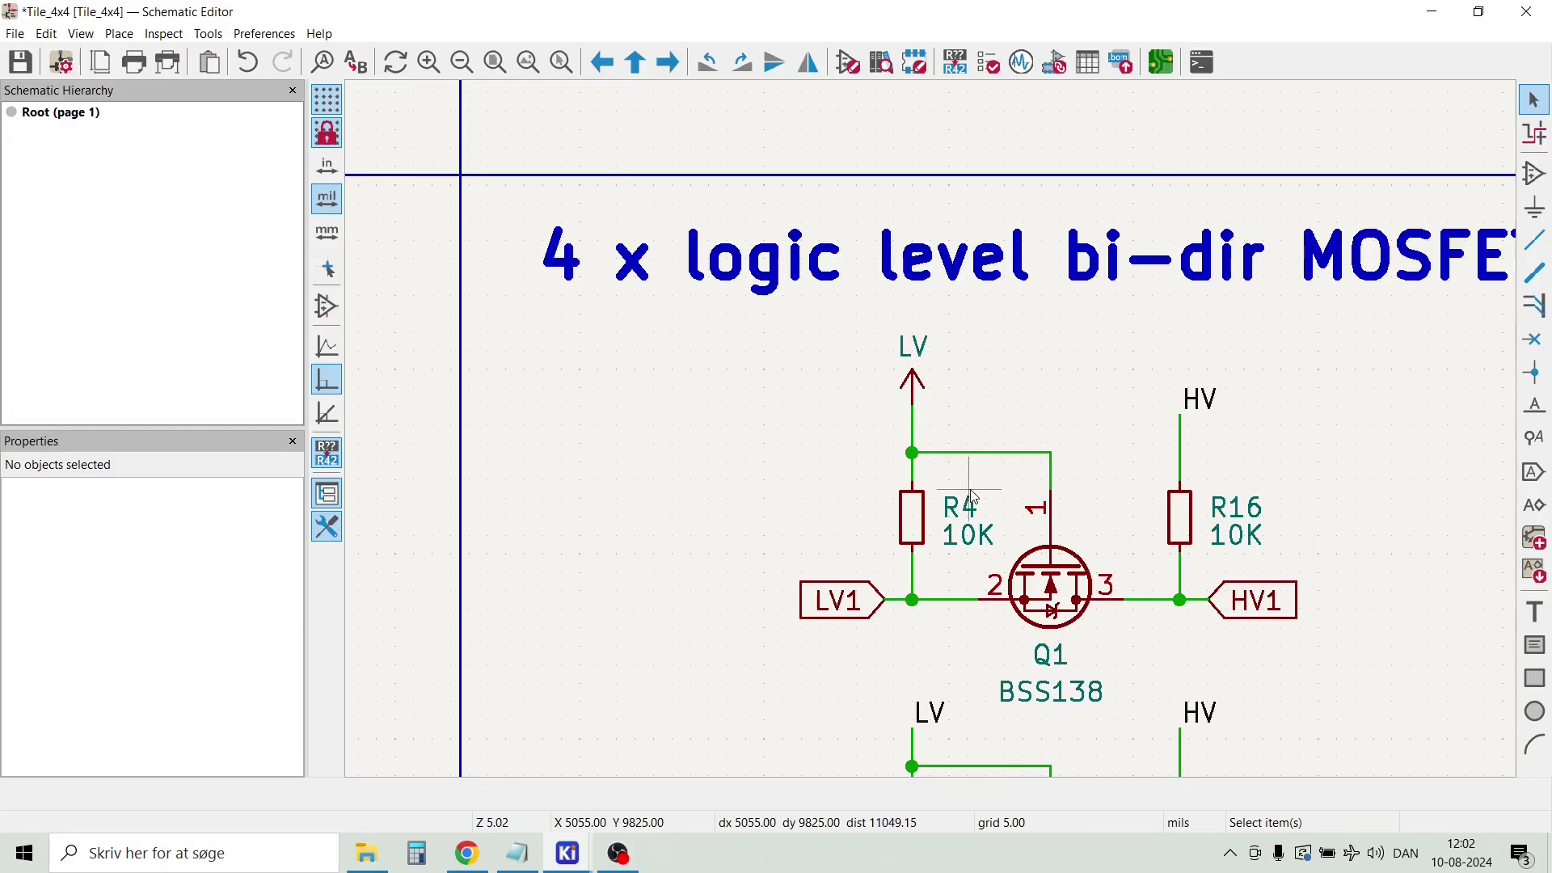
scroll(957, 495, down, 3)
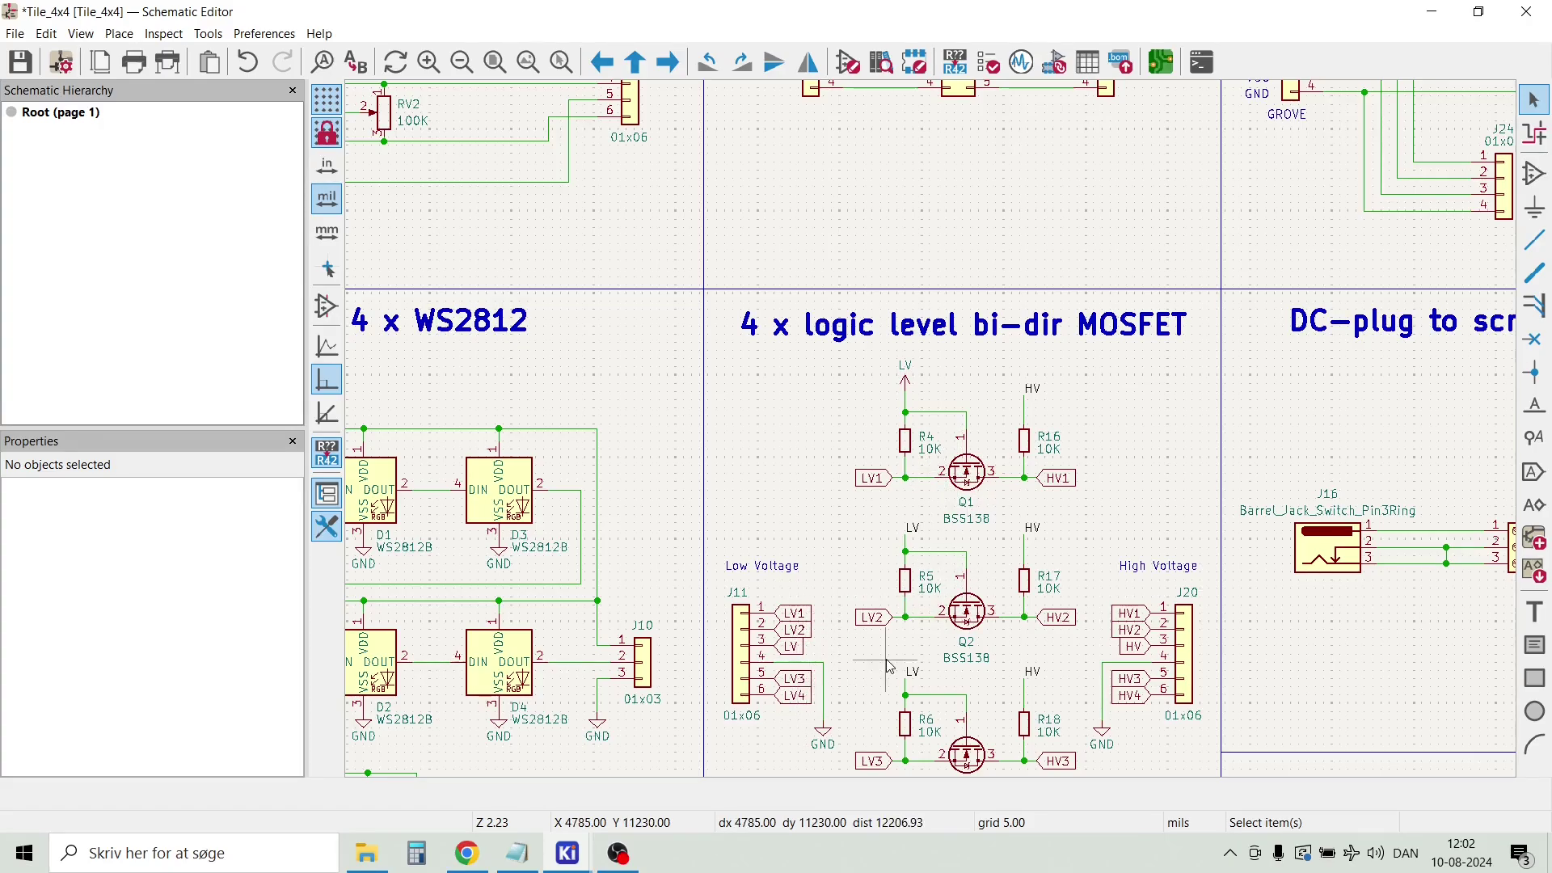
scroll(914, 651, down, 2)
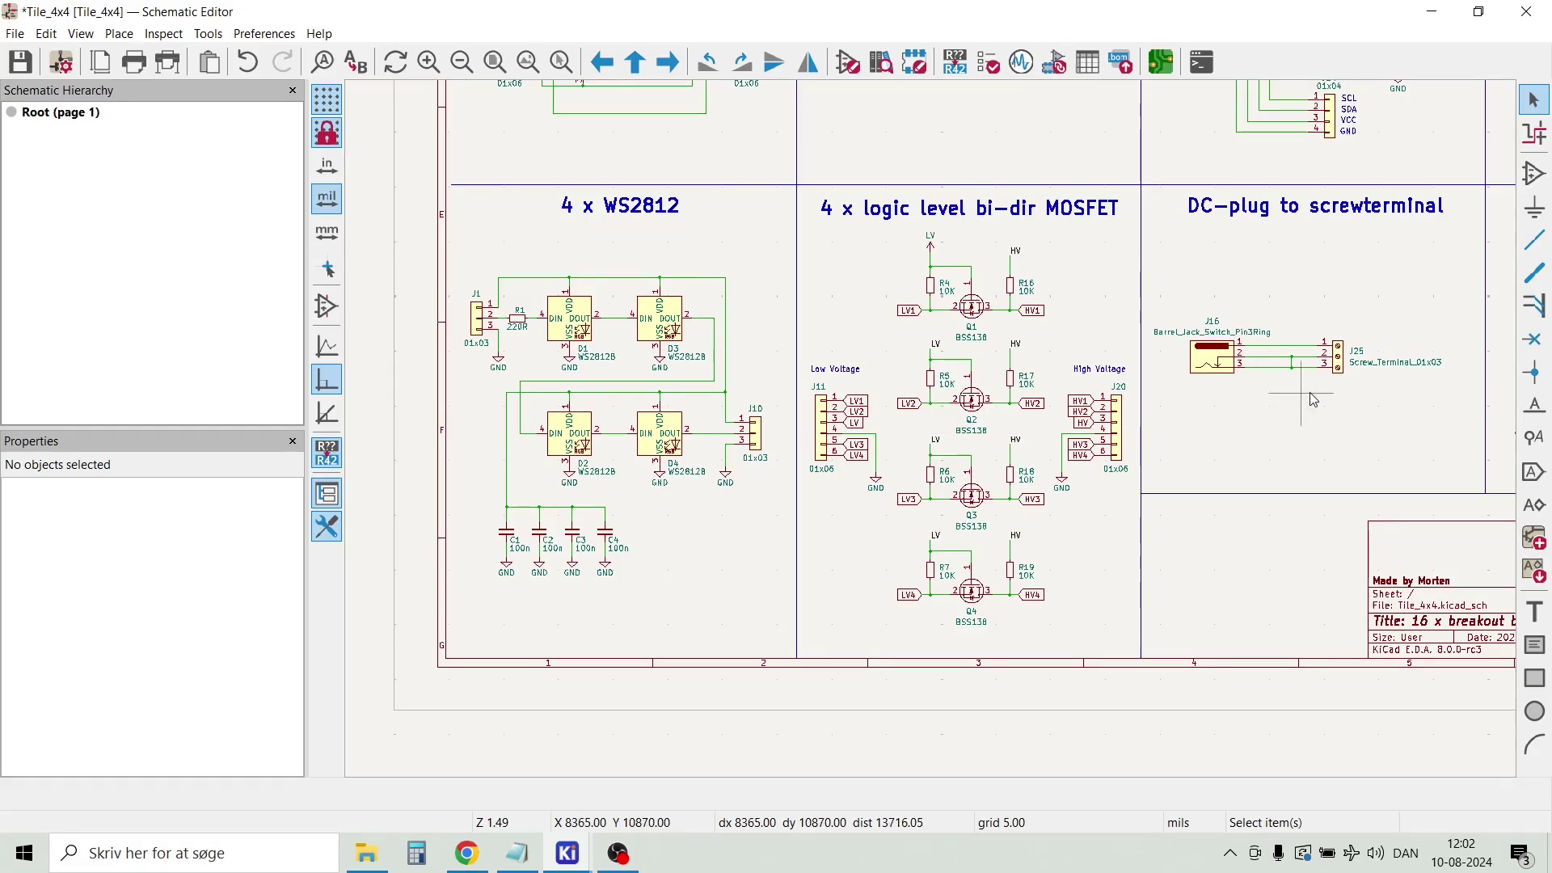
scroll(1301, 393, up, 4)
scroll(935, 438, down, 2)
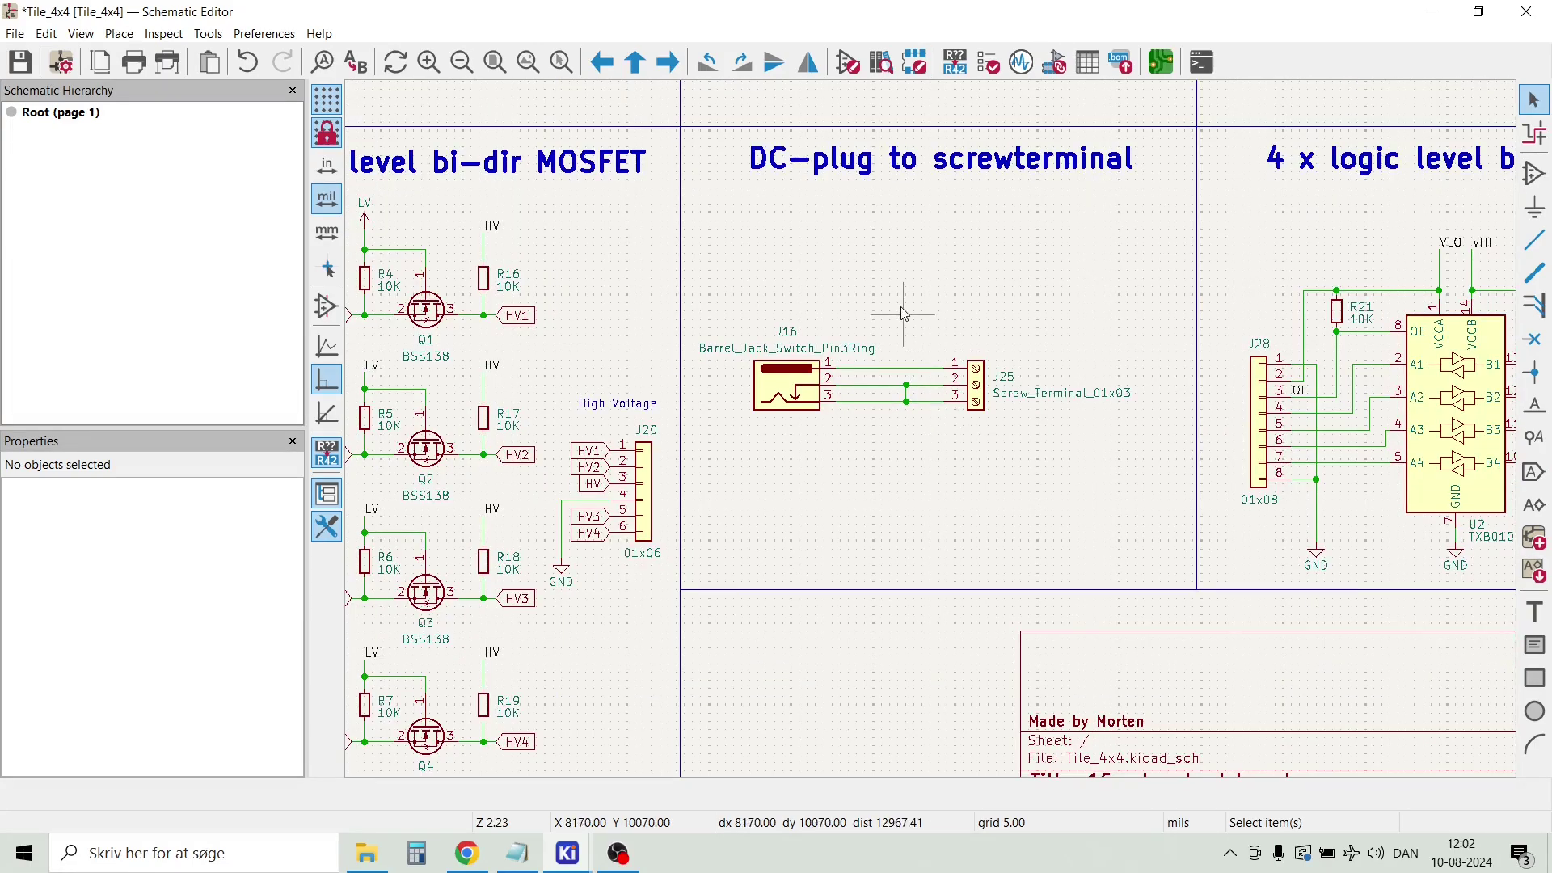
scroll(978, 394, up, 2)
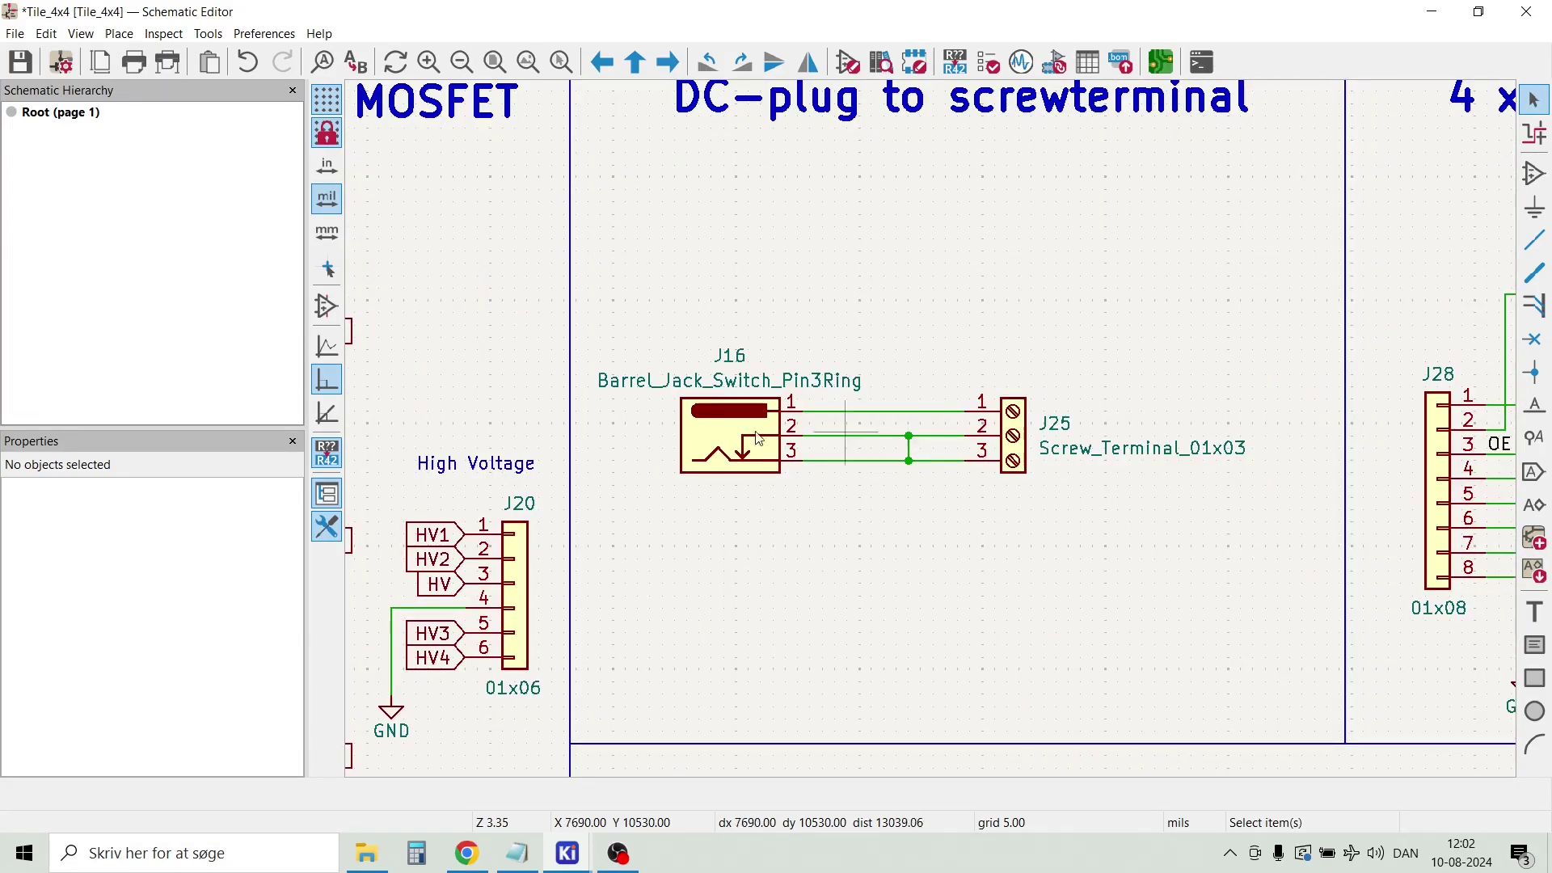
scroll(939, 527, down, 2)
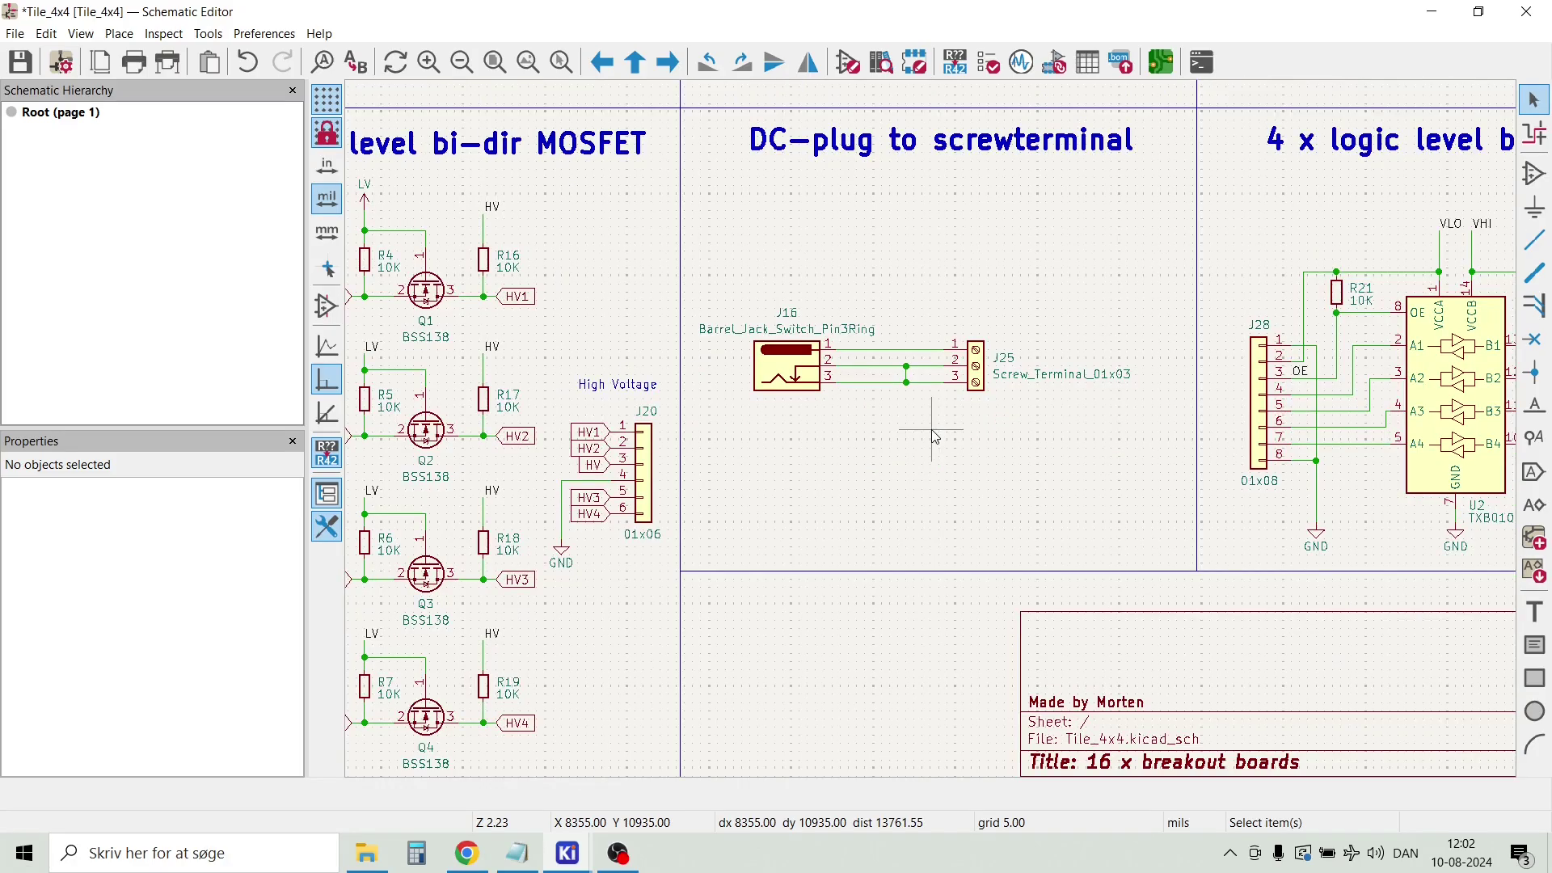
scroll(1333, 393, up, 2)
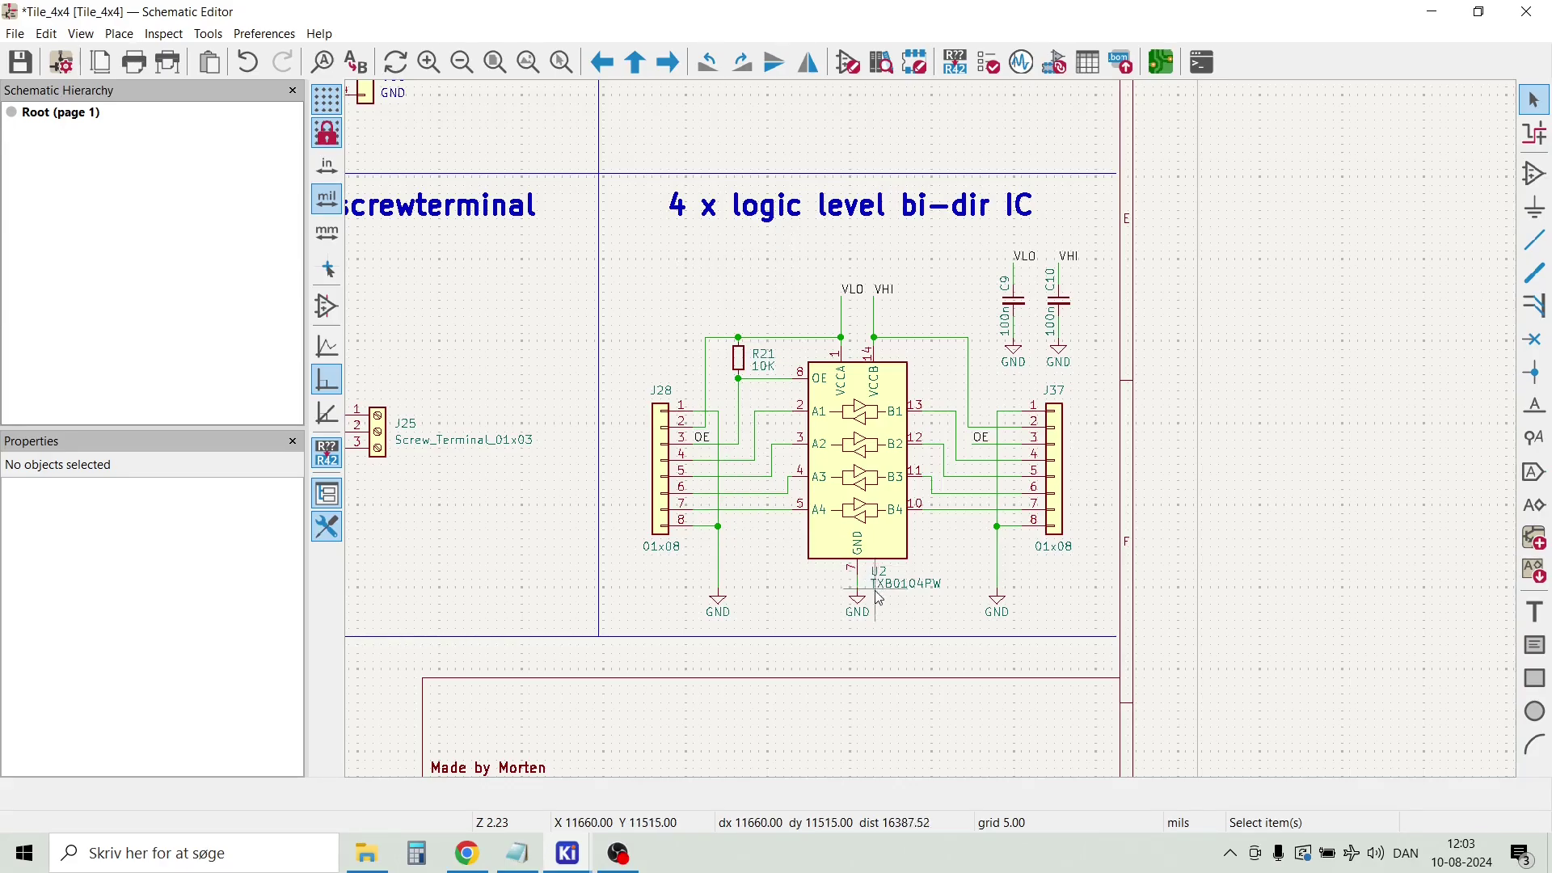
scroll(887, 602, up, 2)
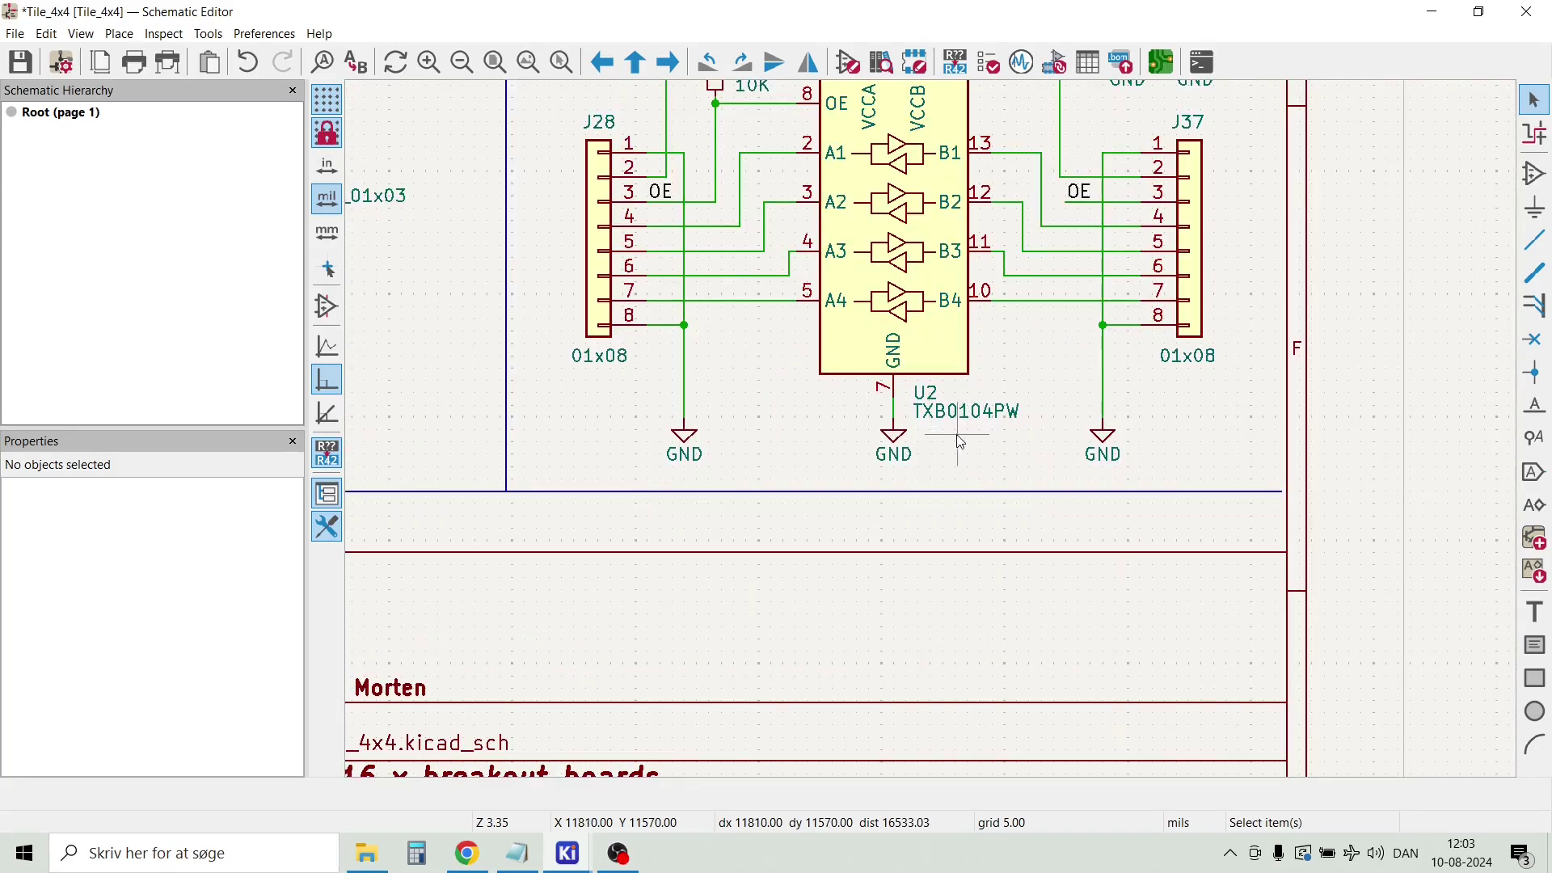
scroll(960, 442, down, 2)
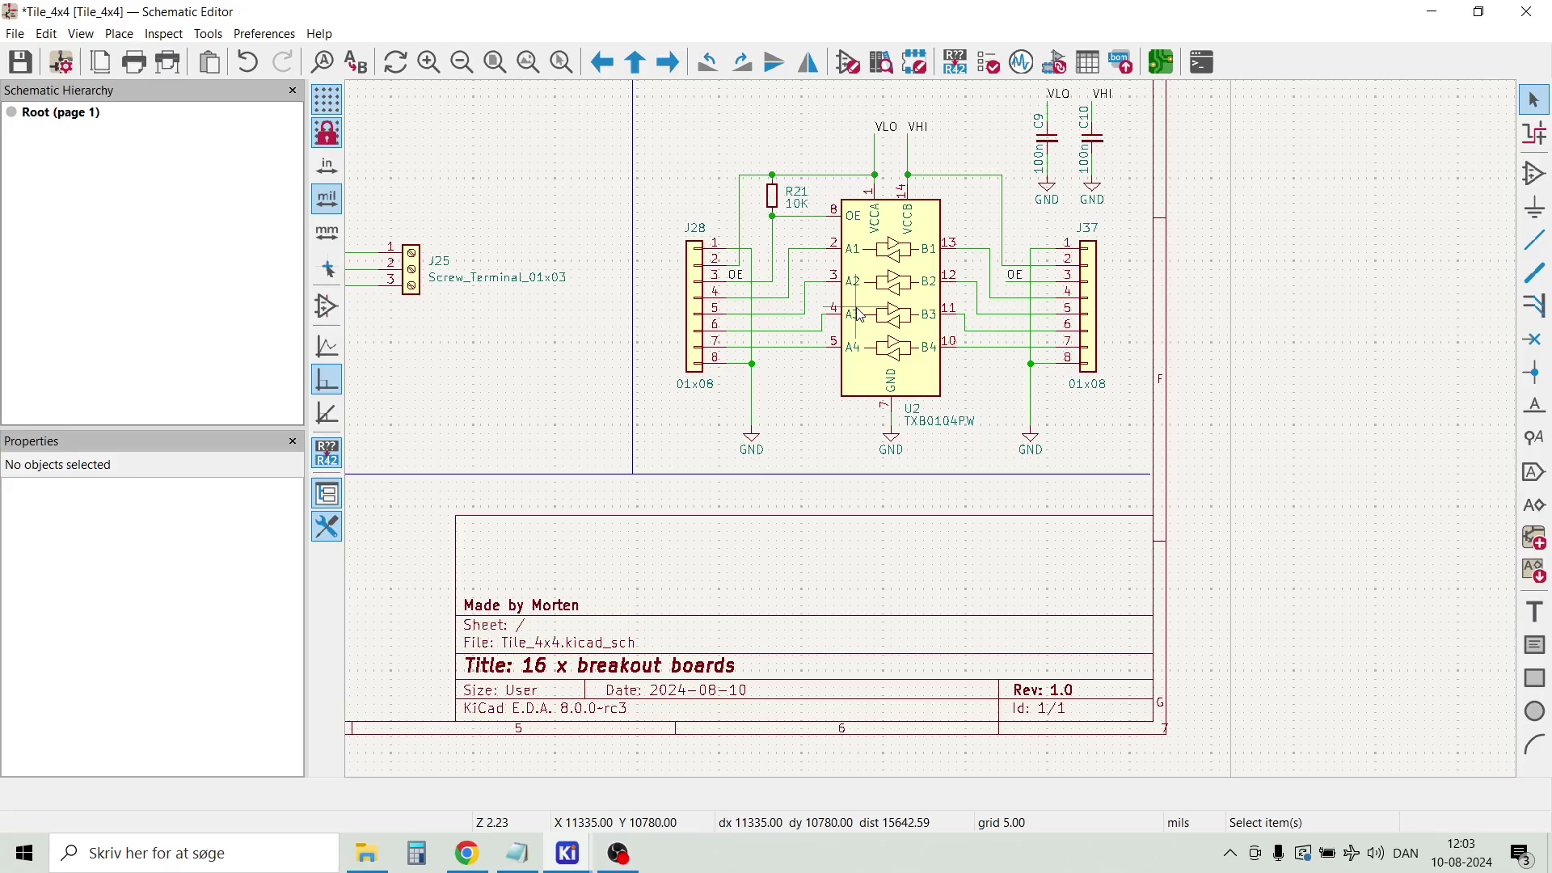
scroll(859, 332, down, 4)
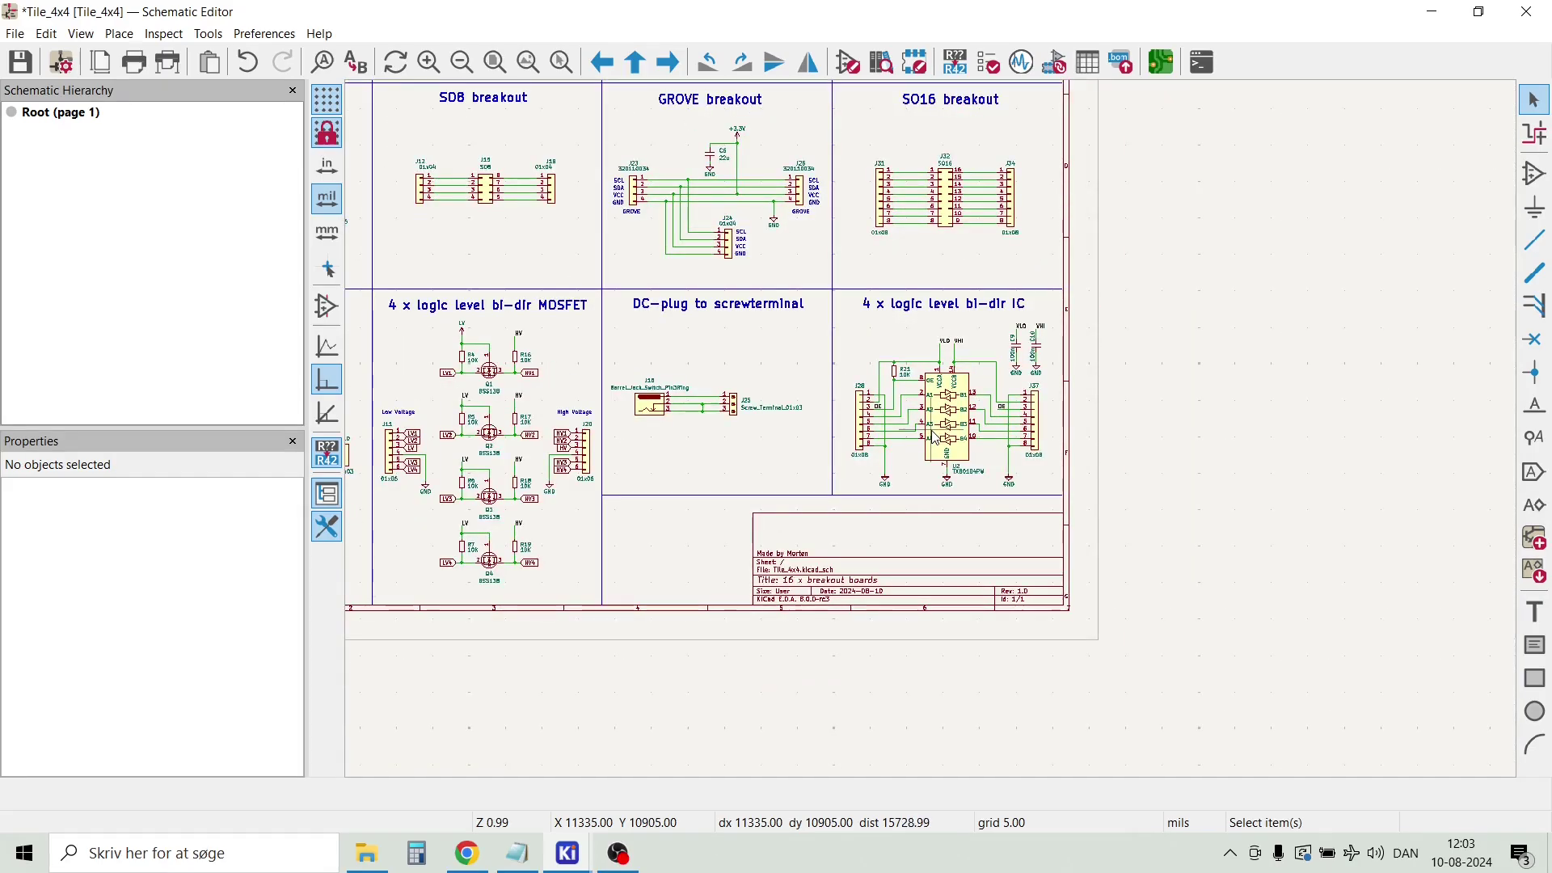
scroll(480, 466, up, 5)
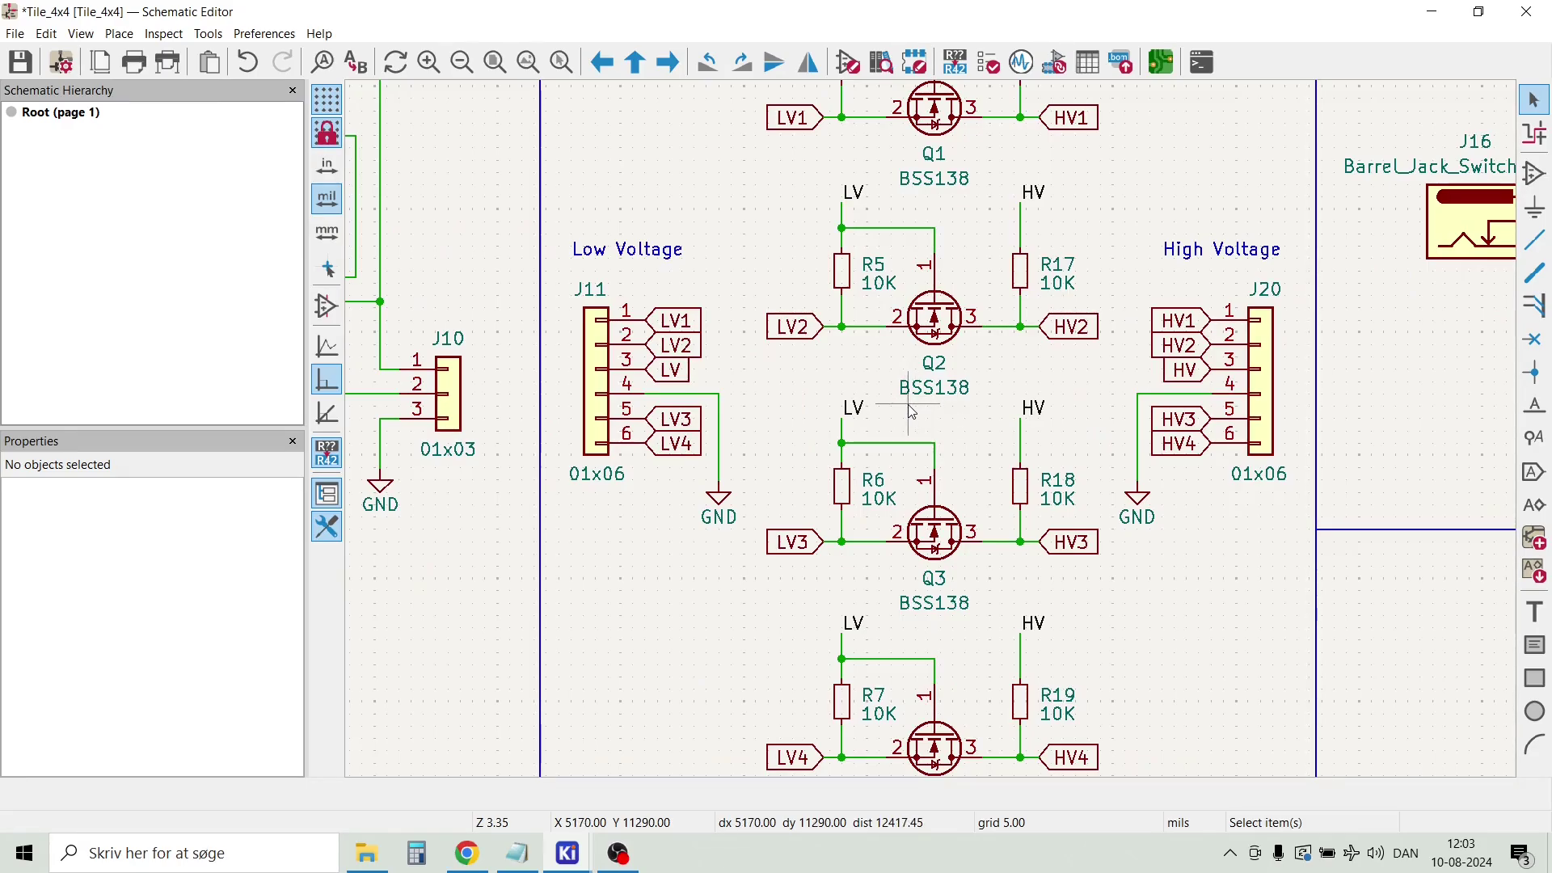
scroll(914, 413, down, 5)
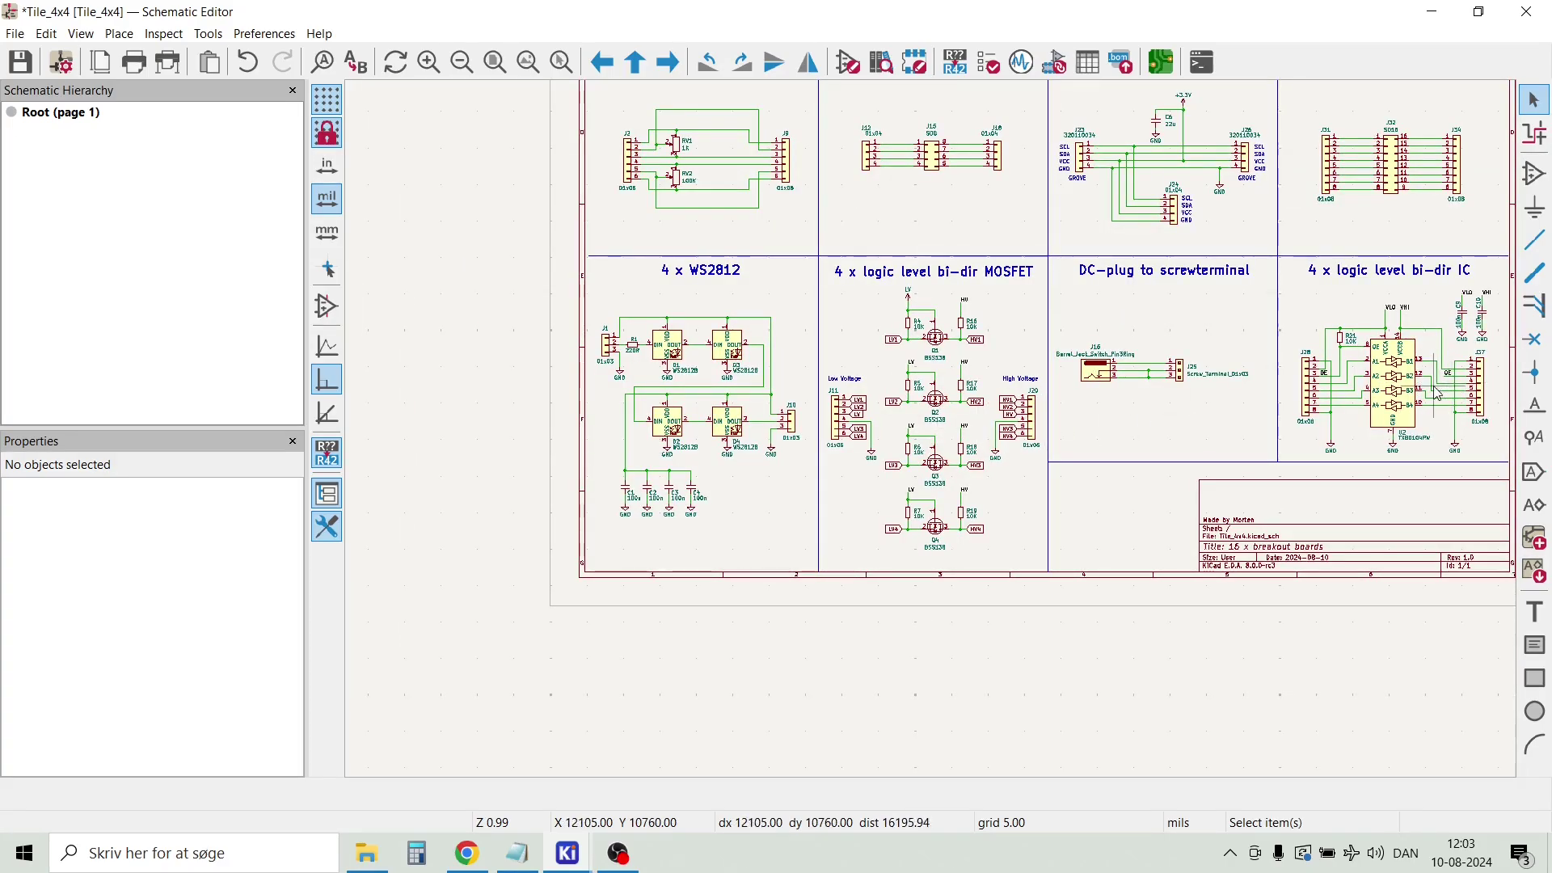
scroll(1423, 394, up, 3)
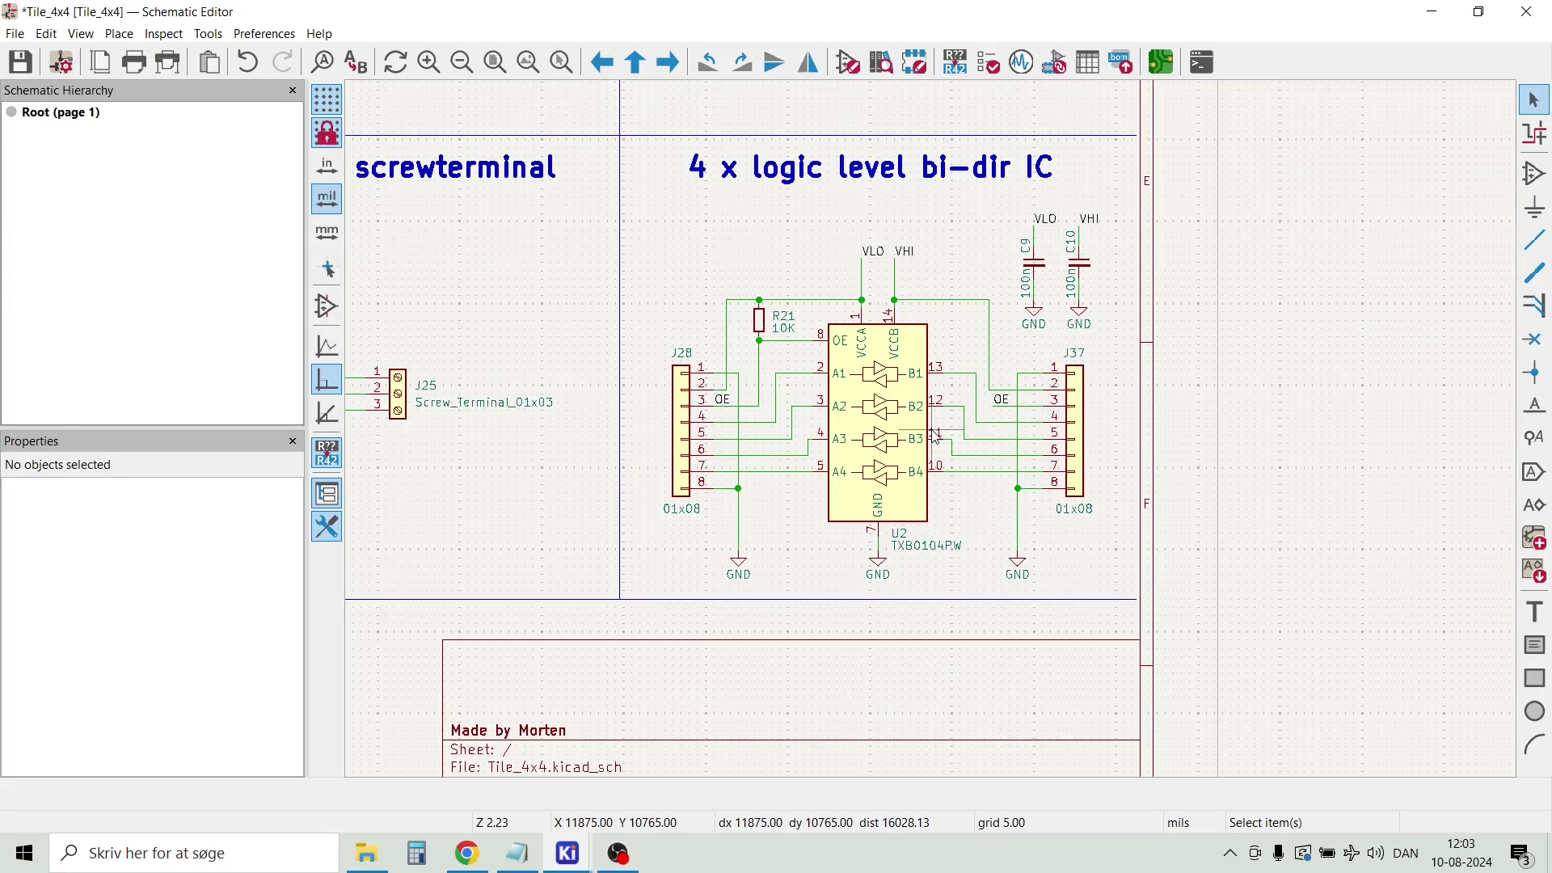
scroll(935, 437, down, 3)
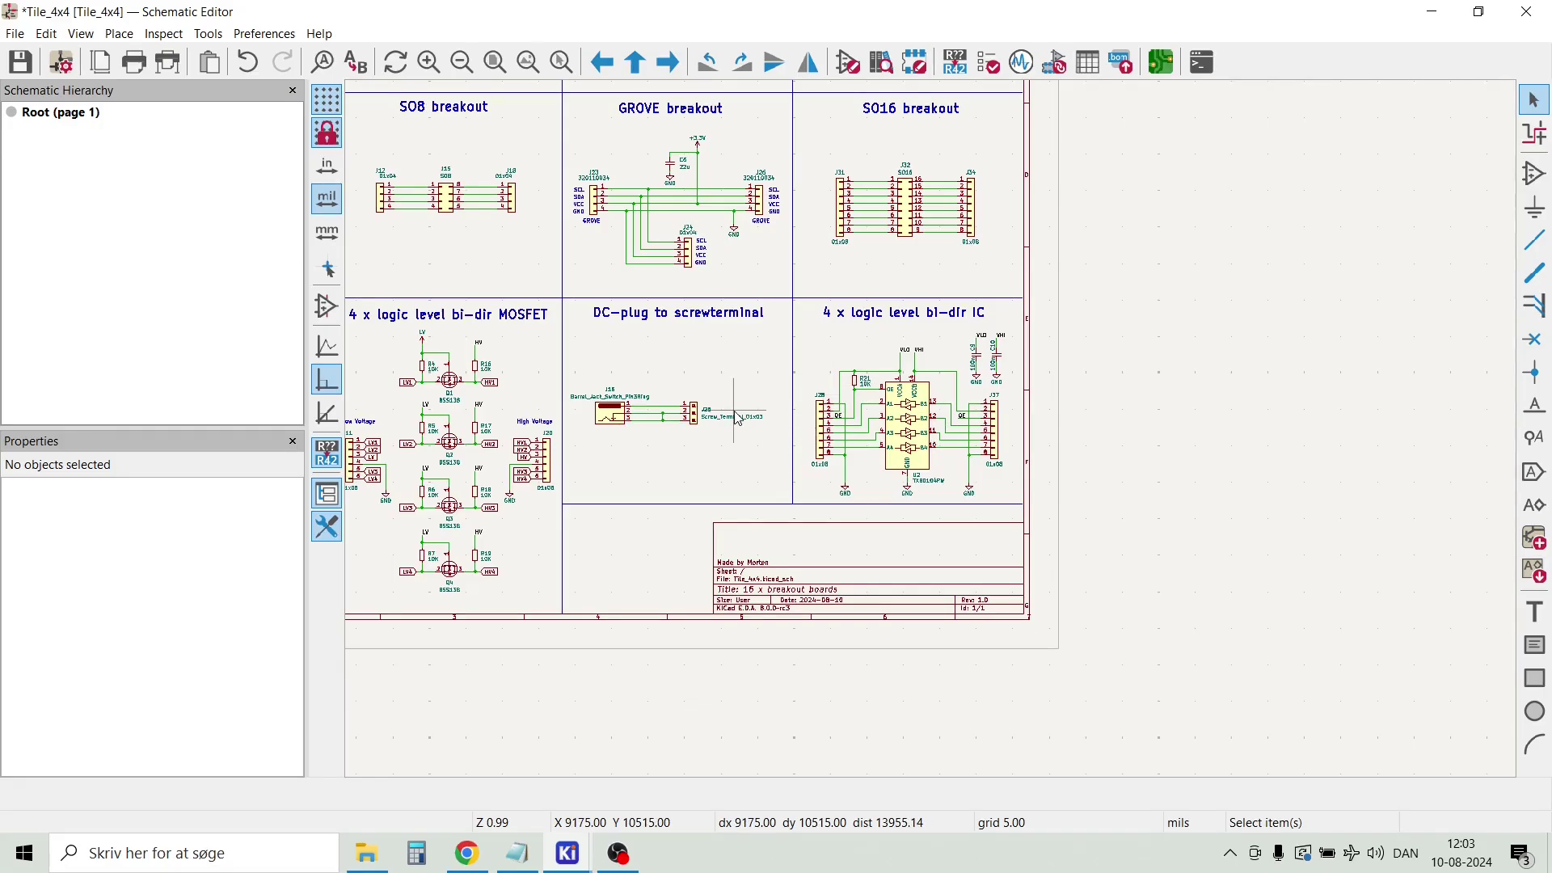
Close the Schematic Editor discarding changes, then select Tile_4x4.kicad_pcb in the project.
click(1530, 16)
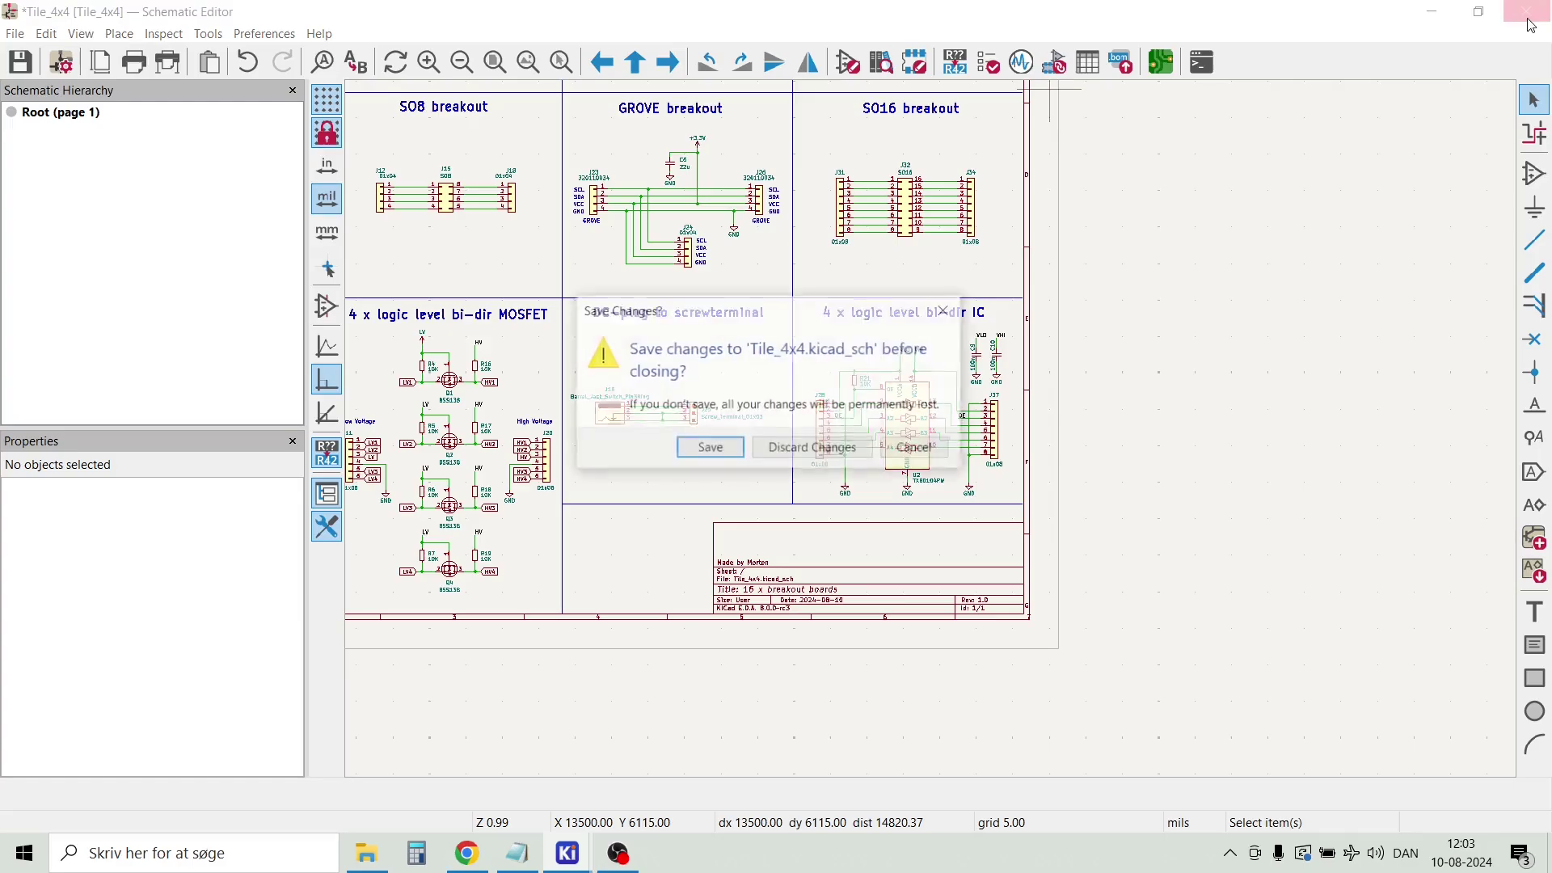
click(821, 449)
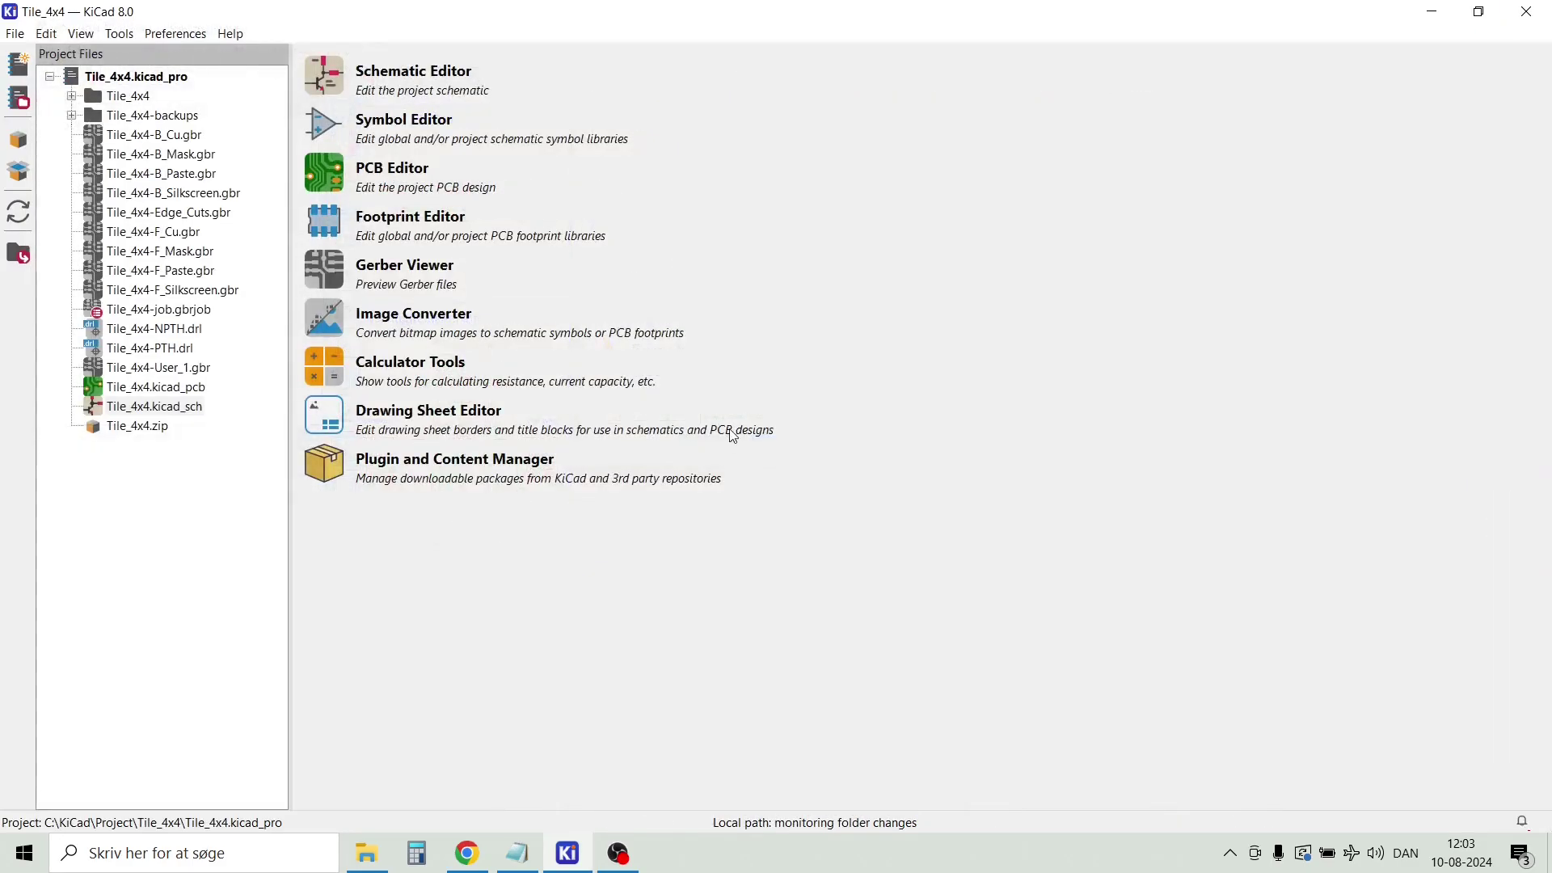
click(174, 391)
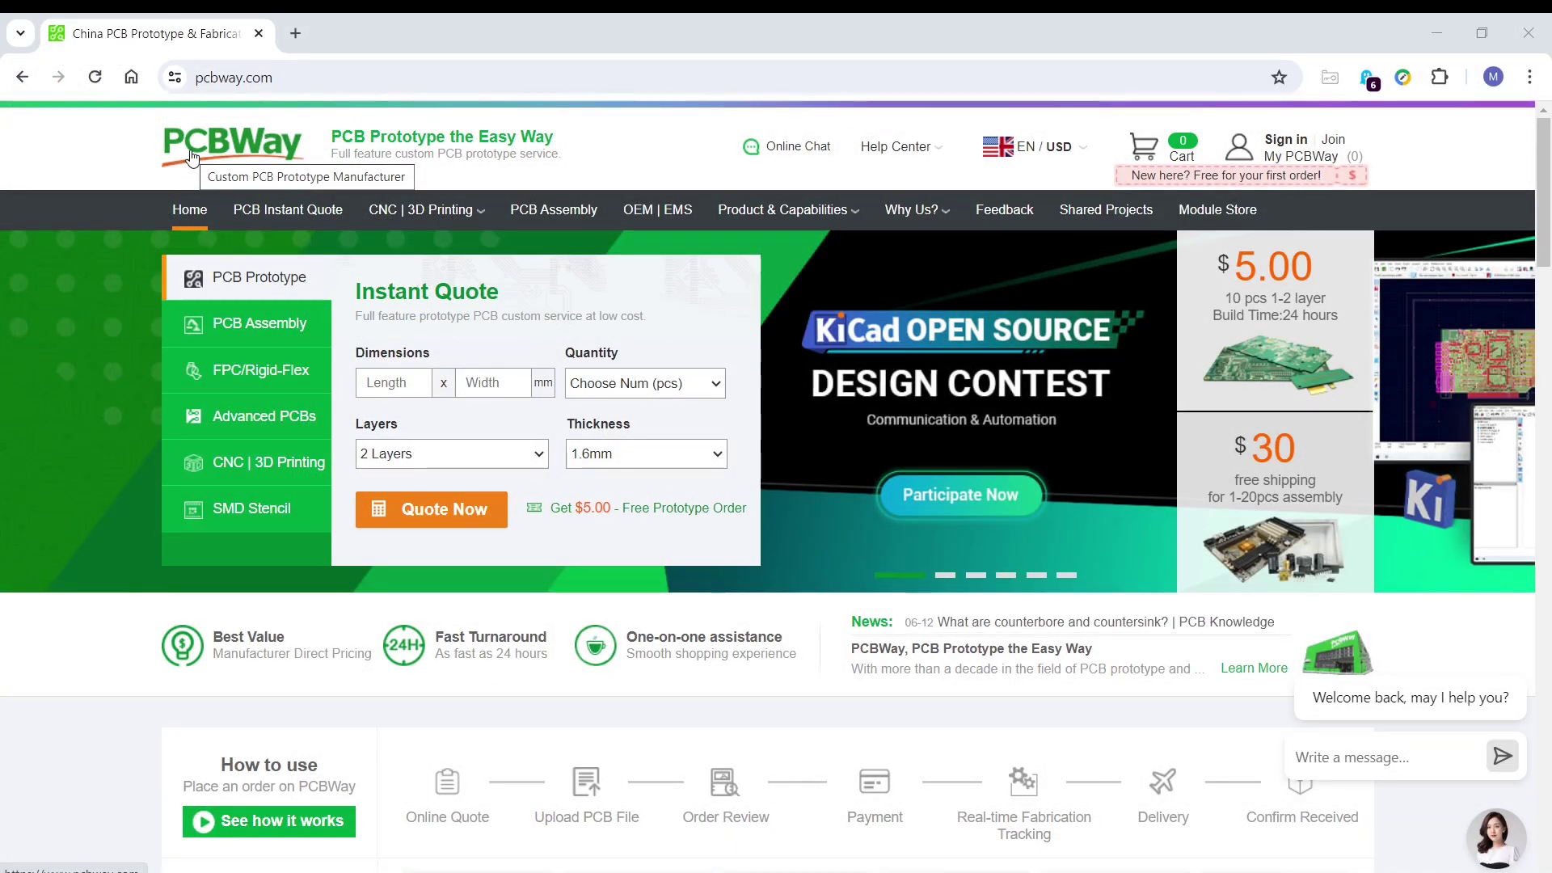
Browse PCBWay's standard and Advanced PCB instant quote forms.
click(263, 215)
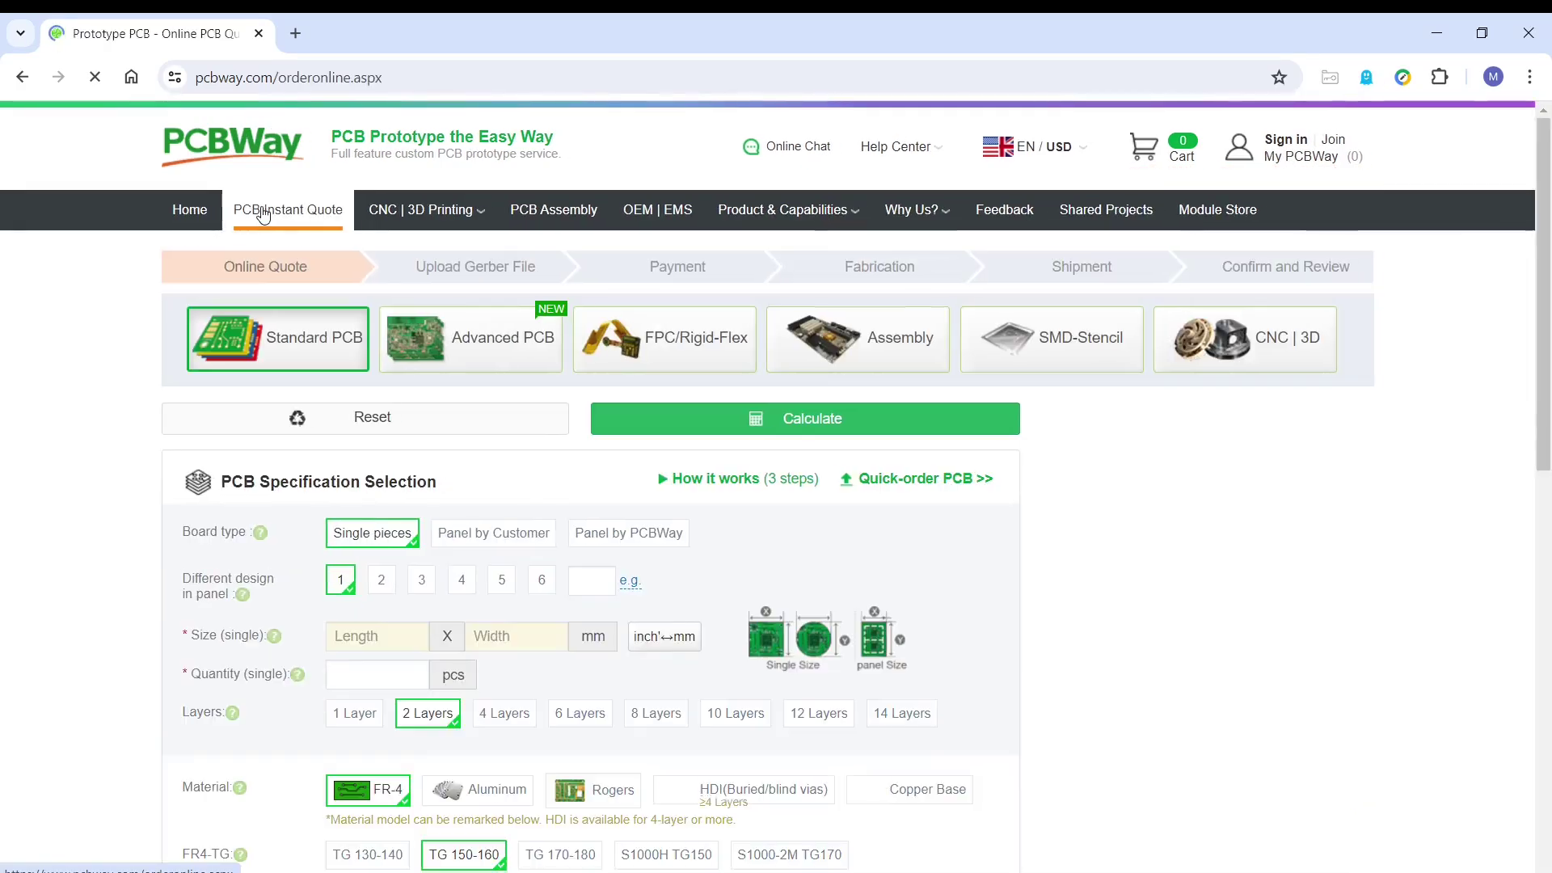
scroll(353, 400, down, 1)
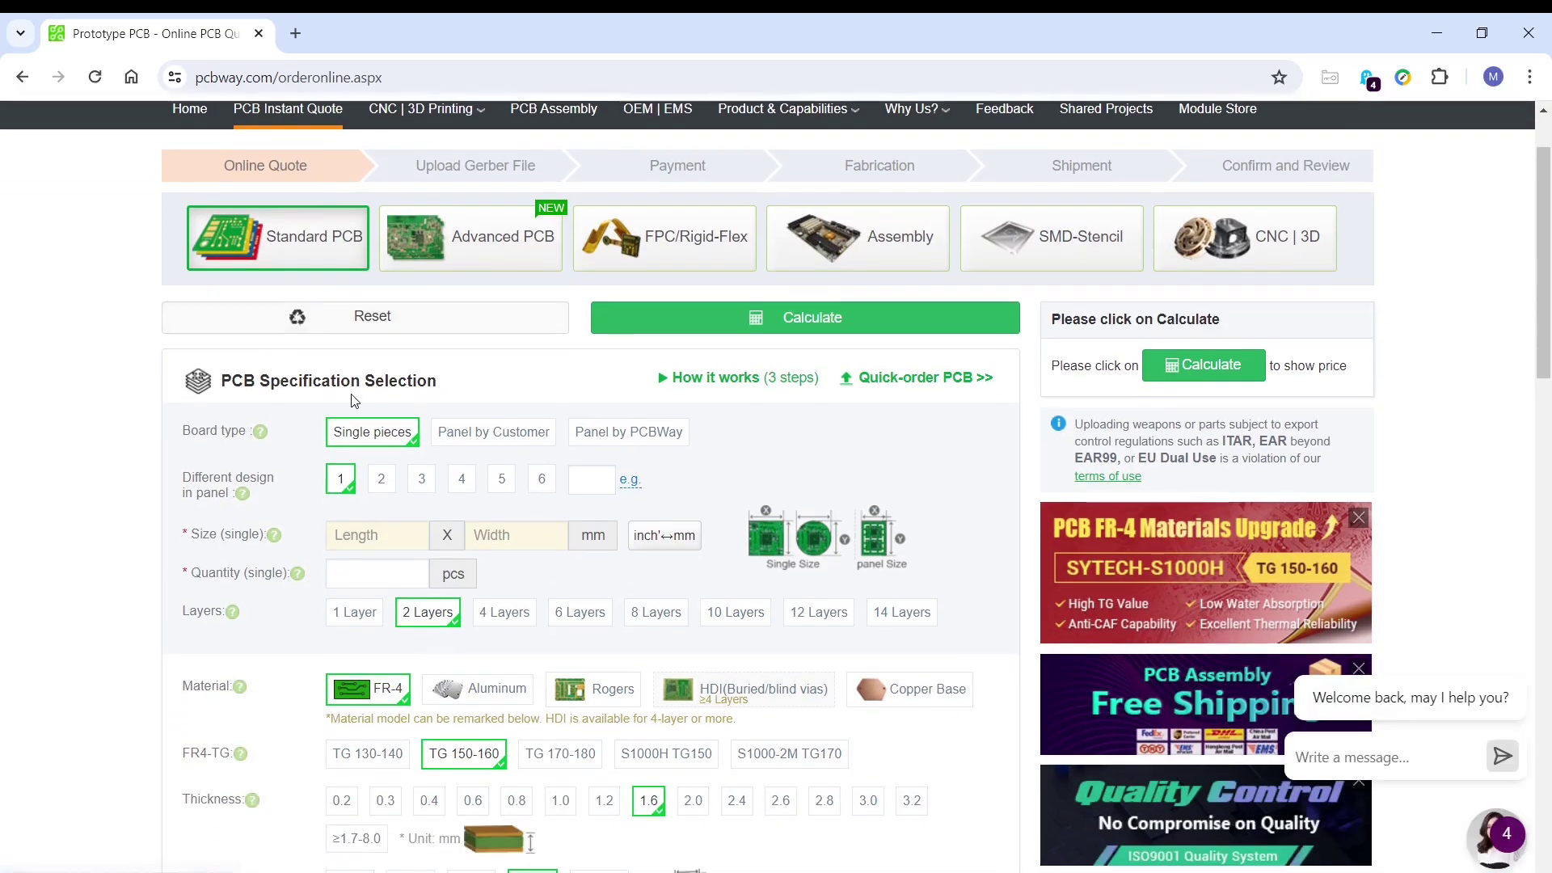
scroll(353, 400, down, 1)
scroll(353, 401, up, 2)
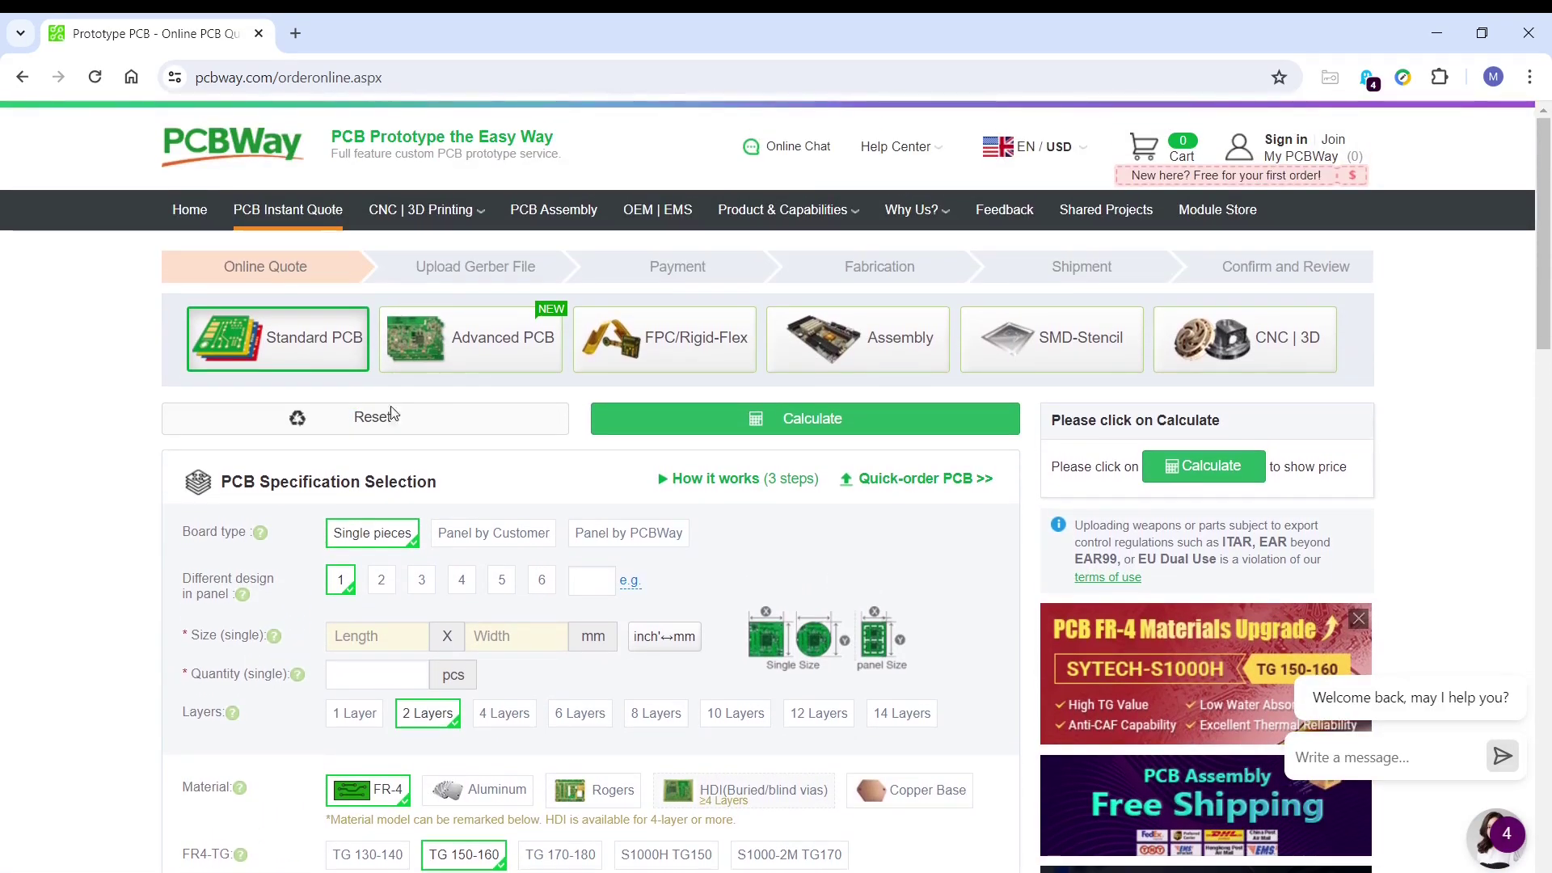
click(489, 354)
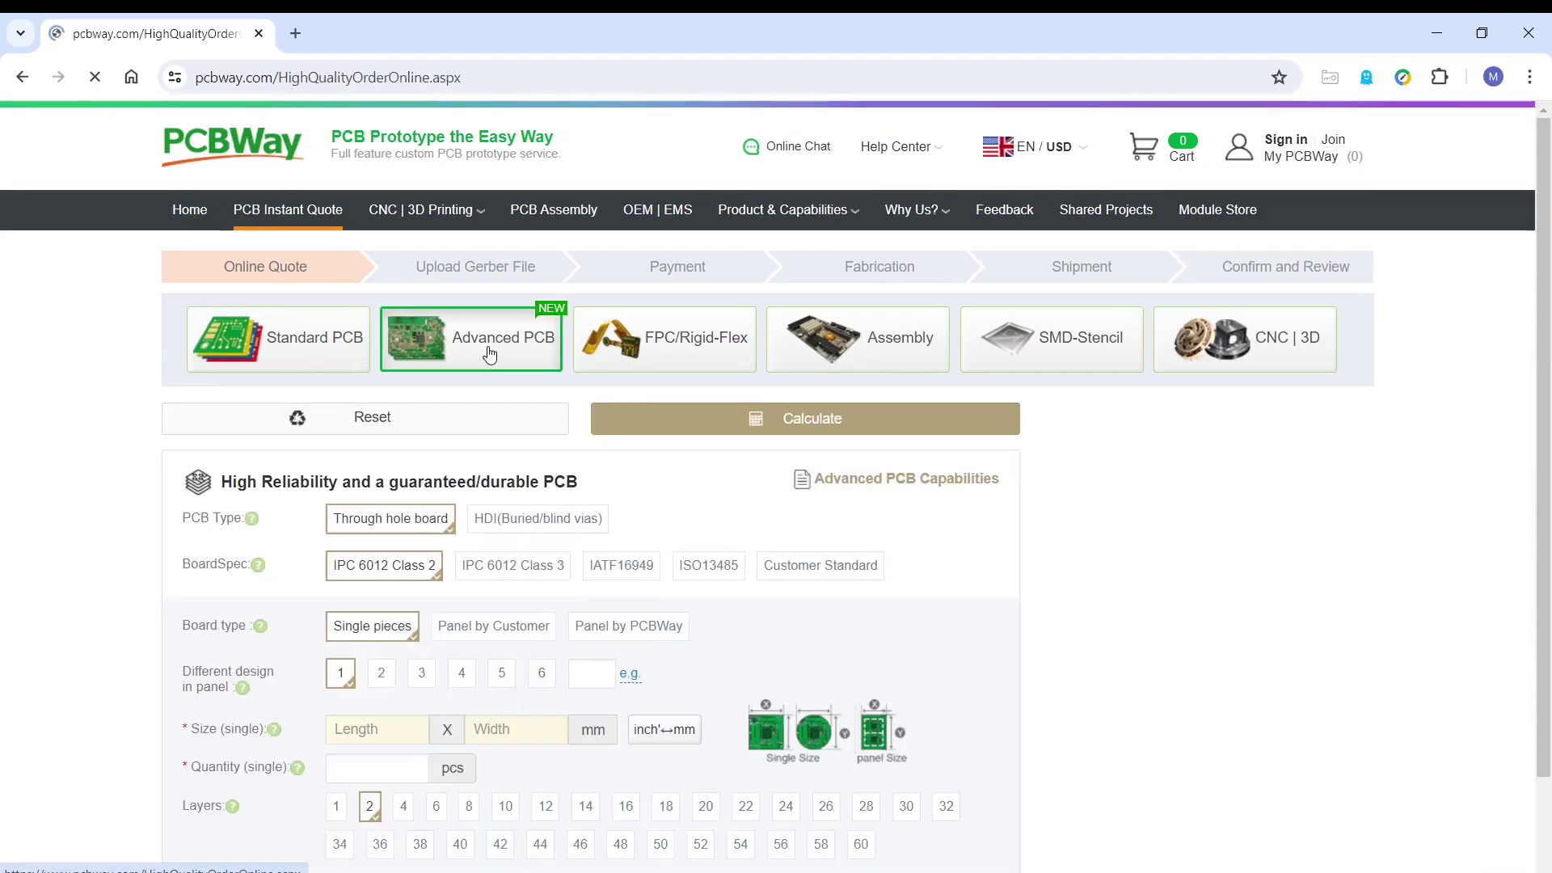
scroll(480, 431, down, 3)
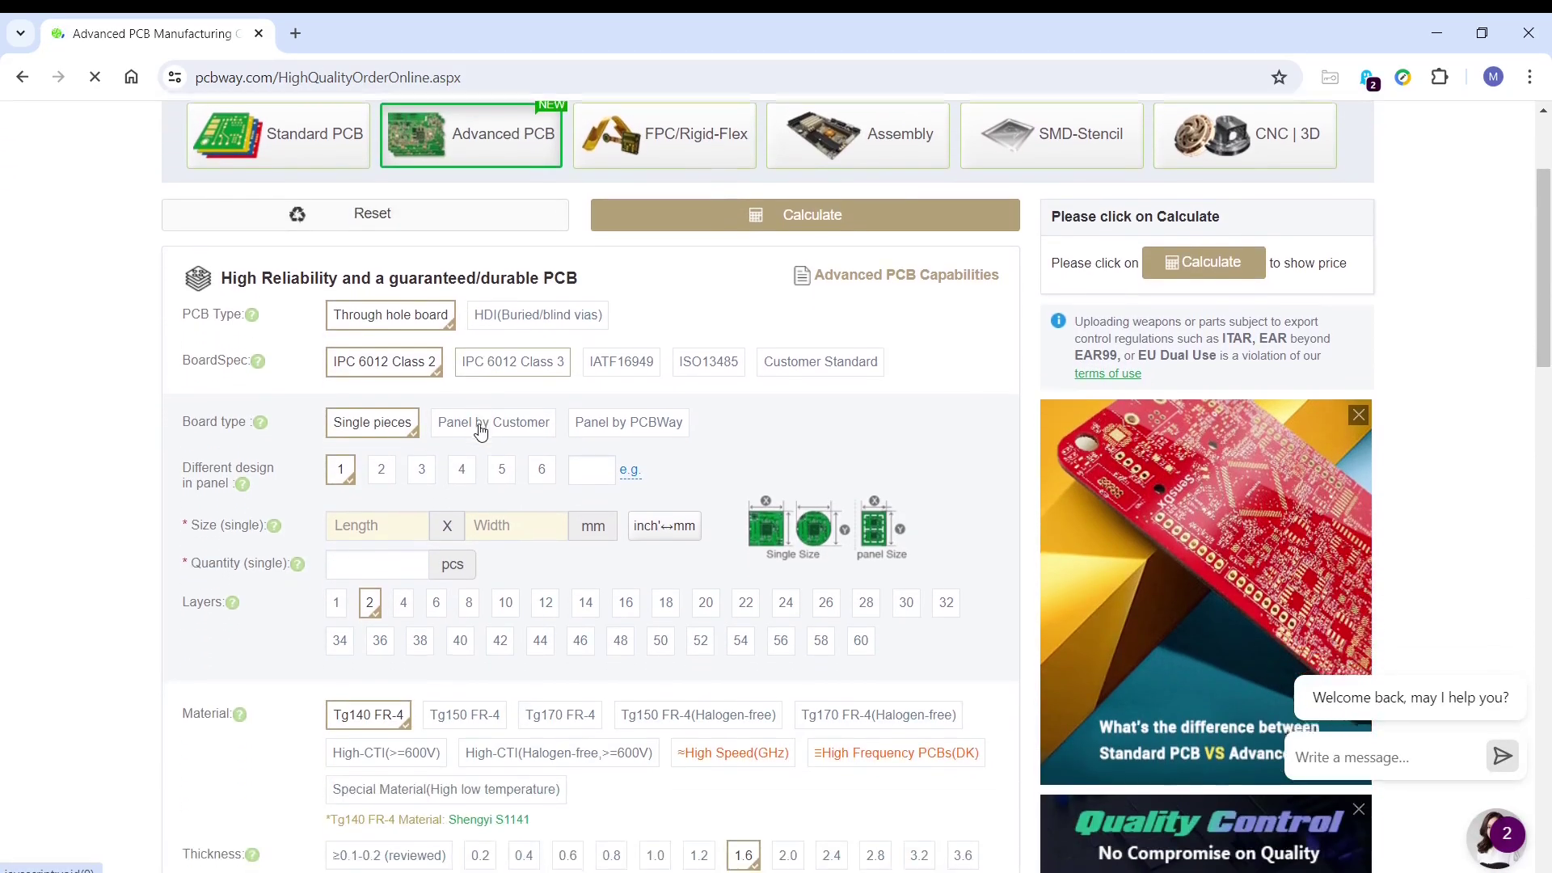
scroll(480, 431, down, 1)
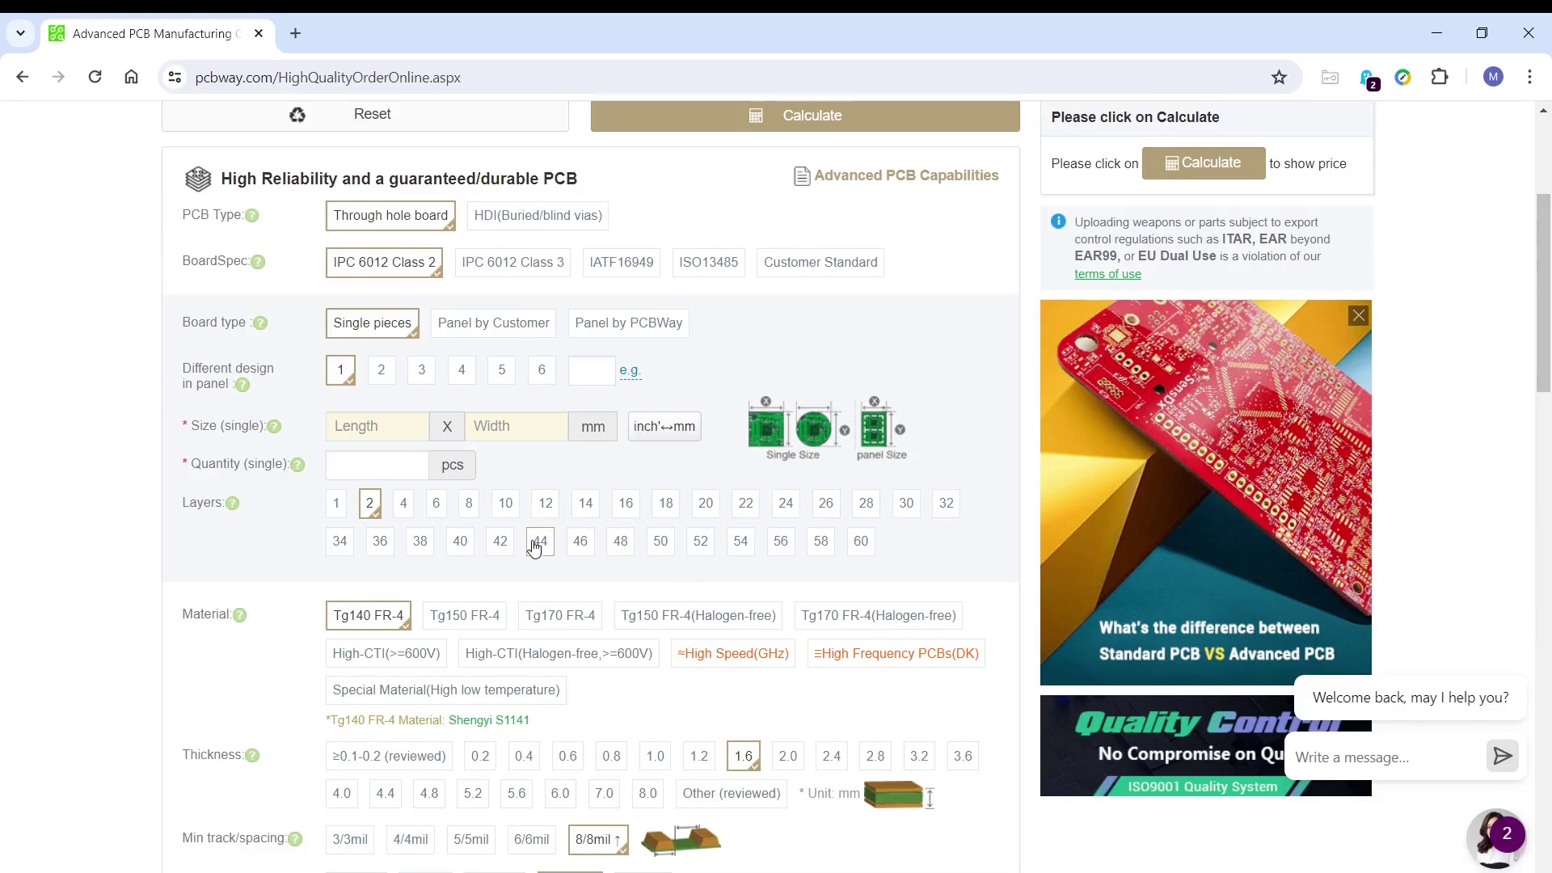
scroll(533, 541, up, 4)
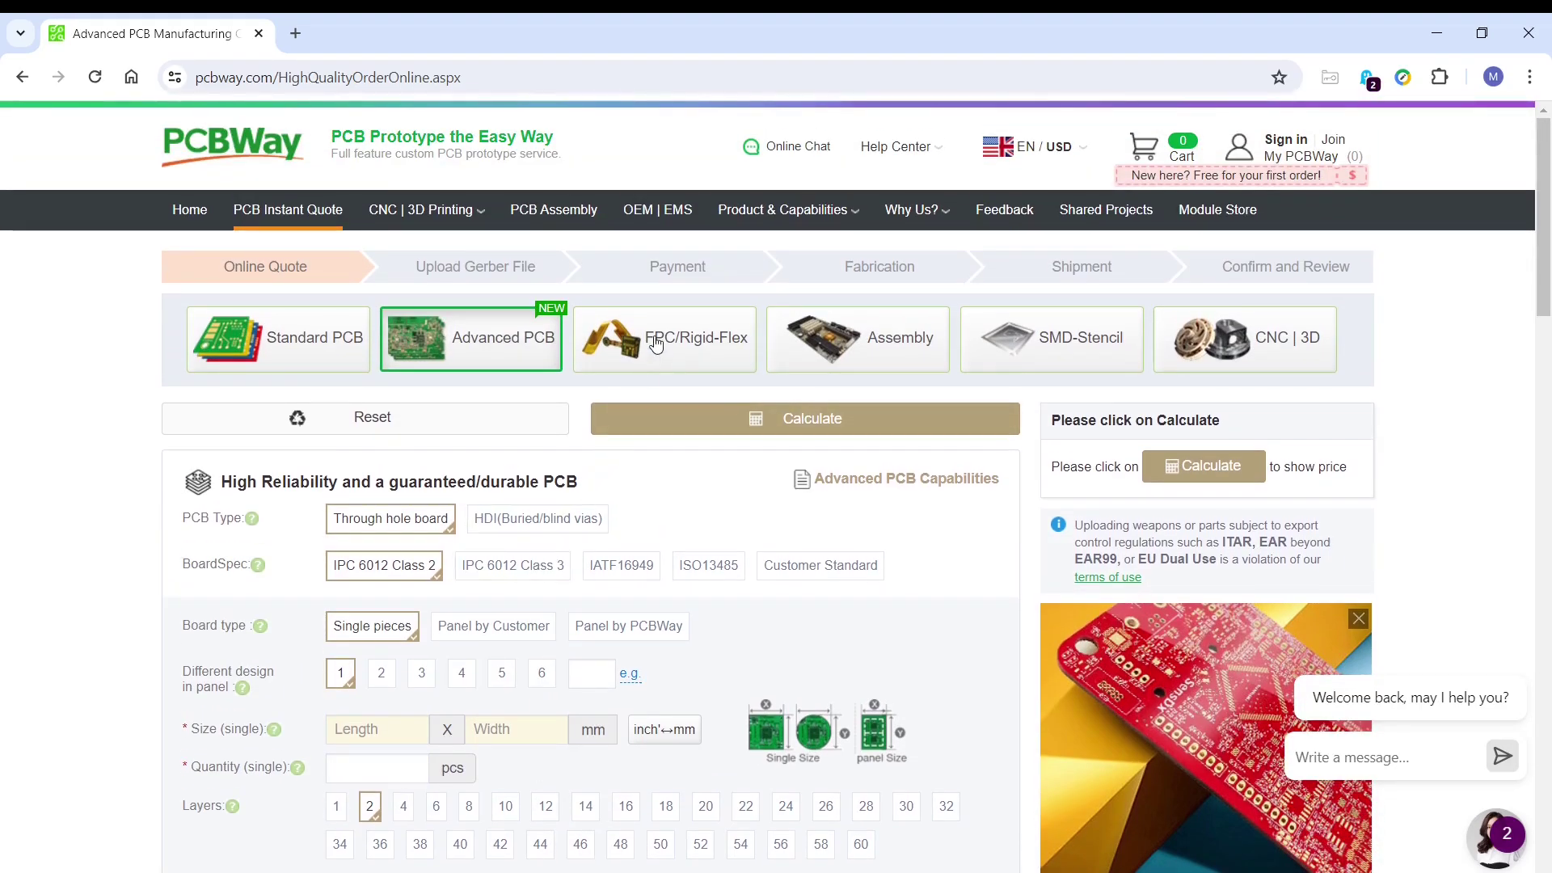
View the FPC/Rigid-Flex and Assembly quote forms, then the PCB Assembly and CNC | 3D Printing pages.
click(657, 343)
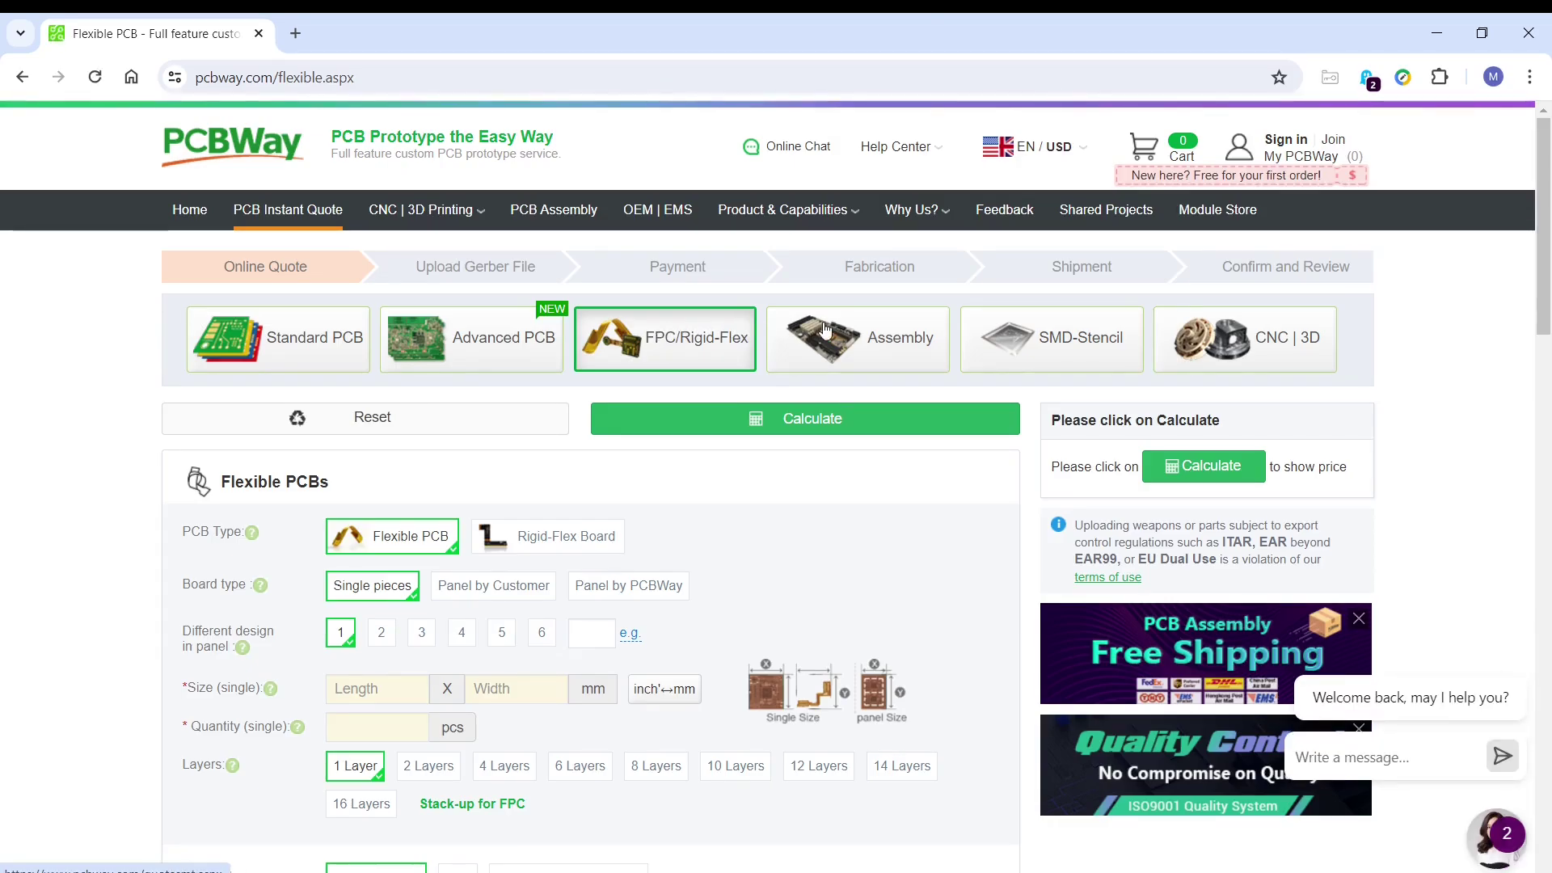
click(858, 343)
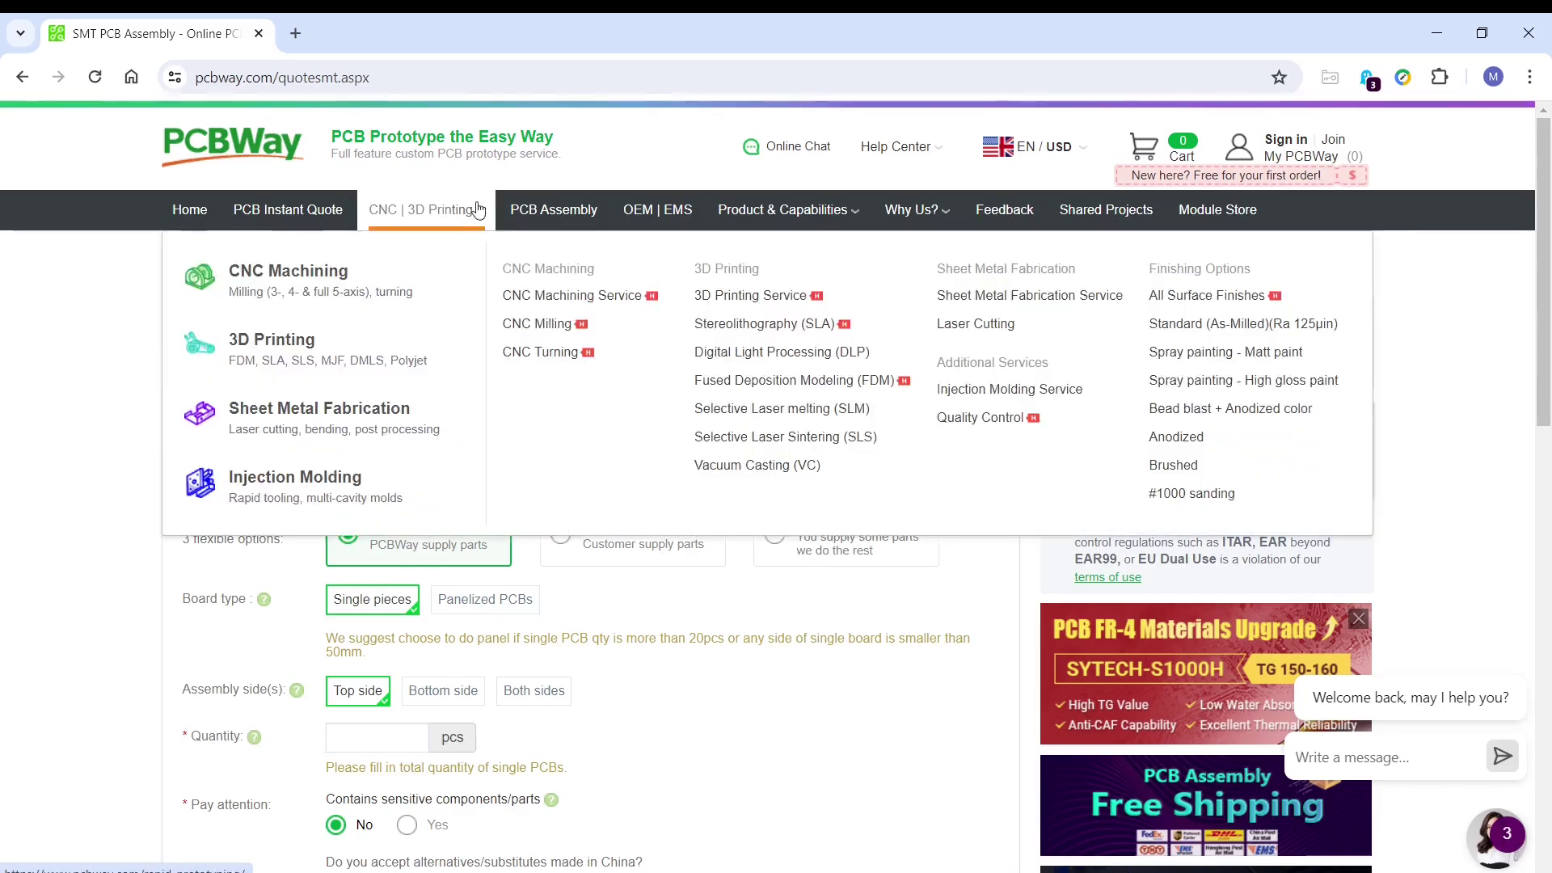
click(570, 209)
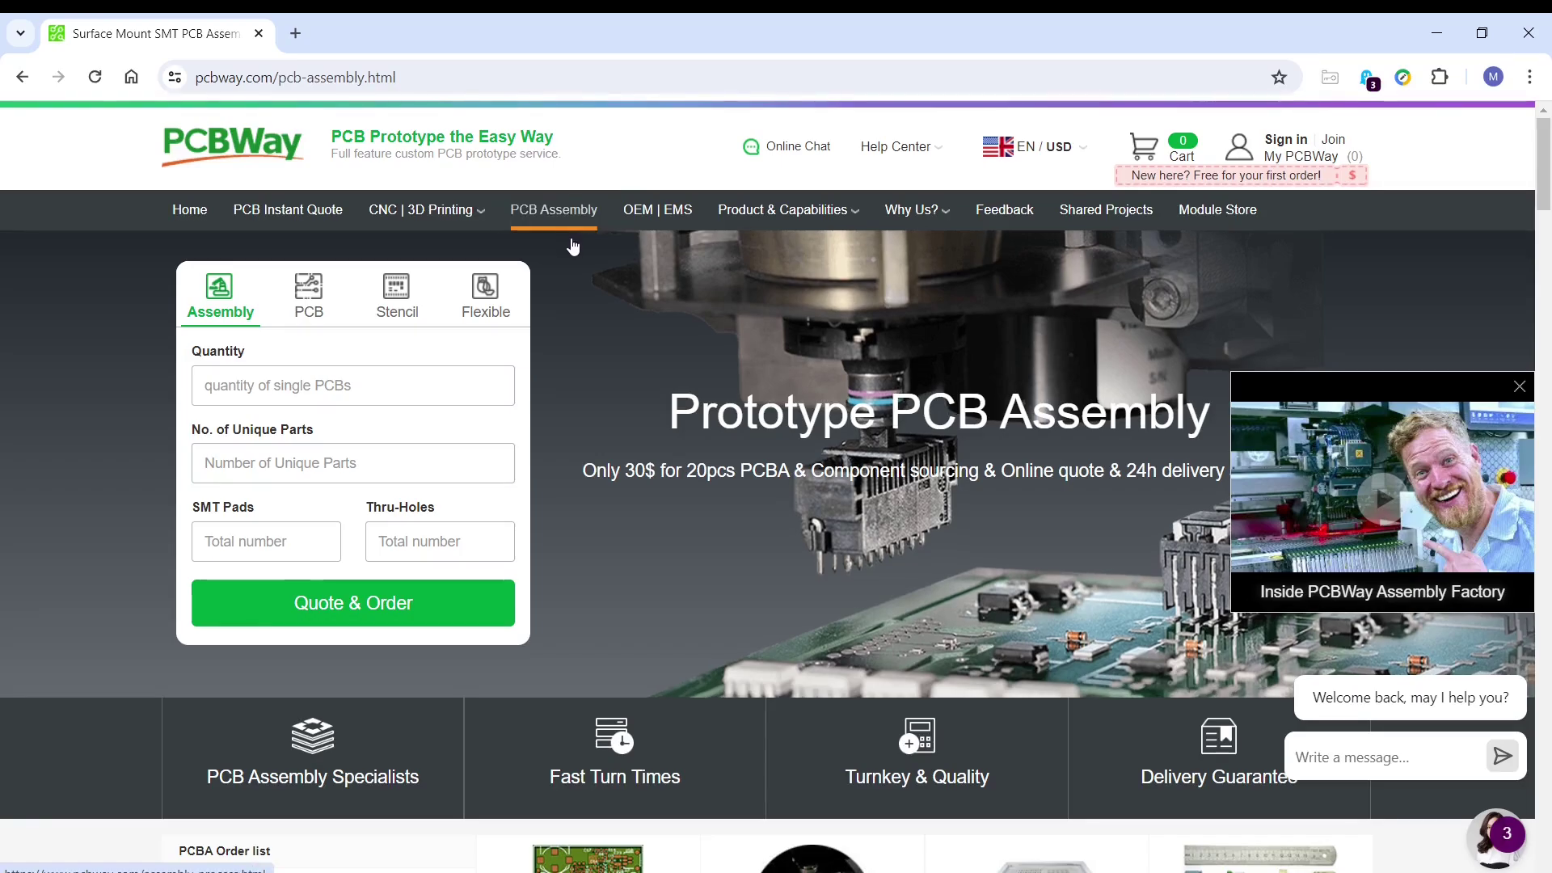
click(413, 213)
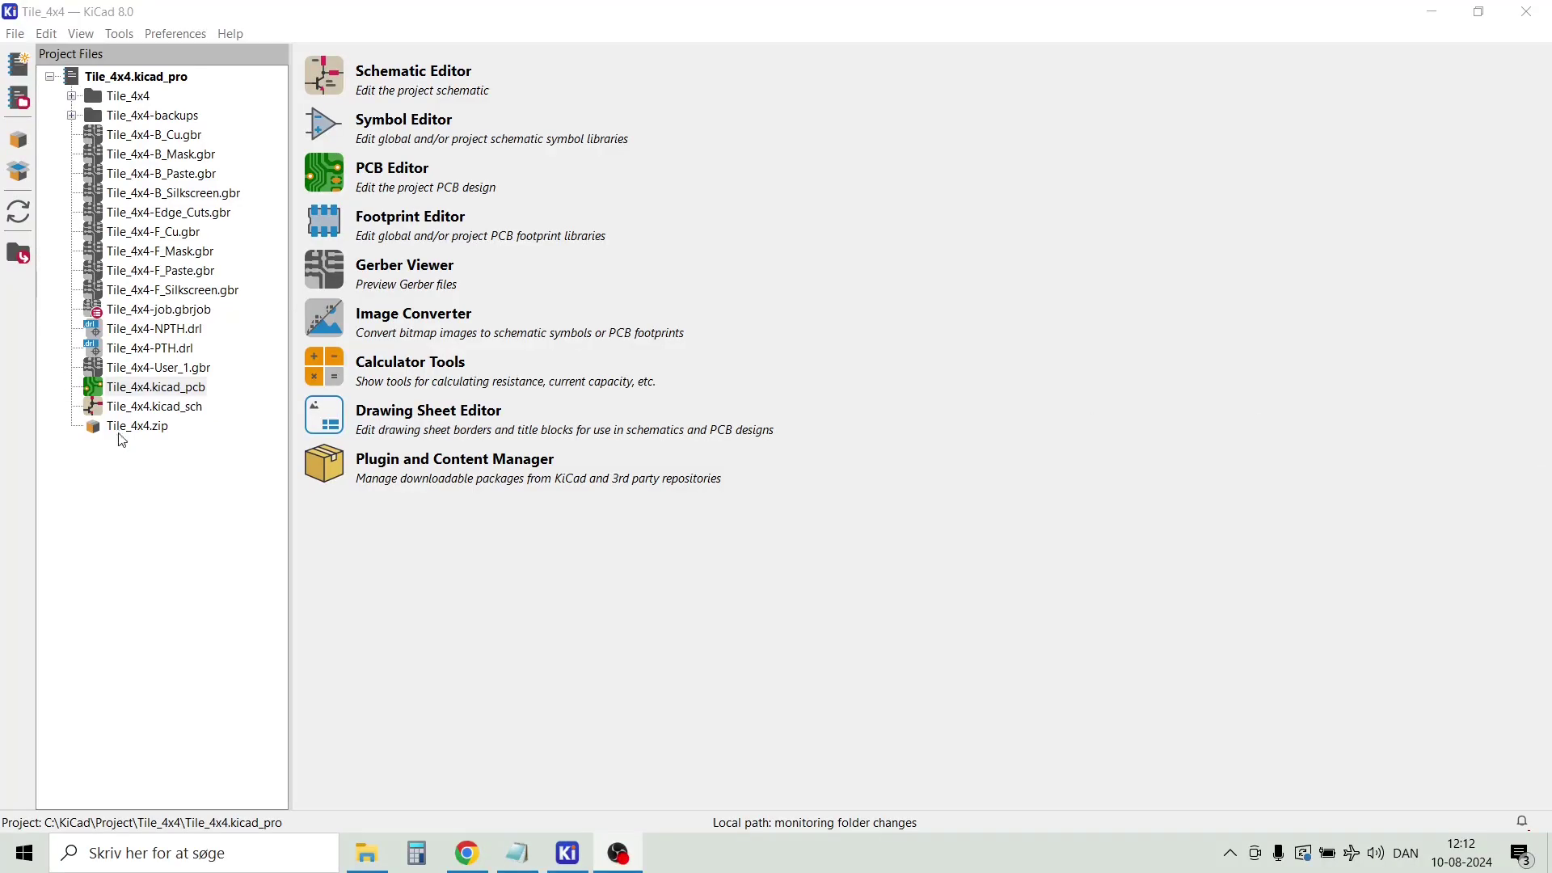
Open Tile_4x4.kicad_pcb in the PCB Editor.
click(142, 392)
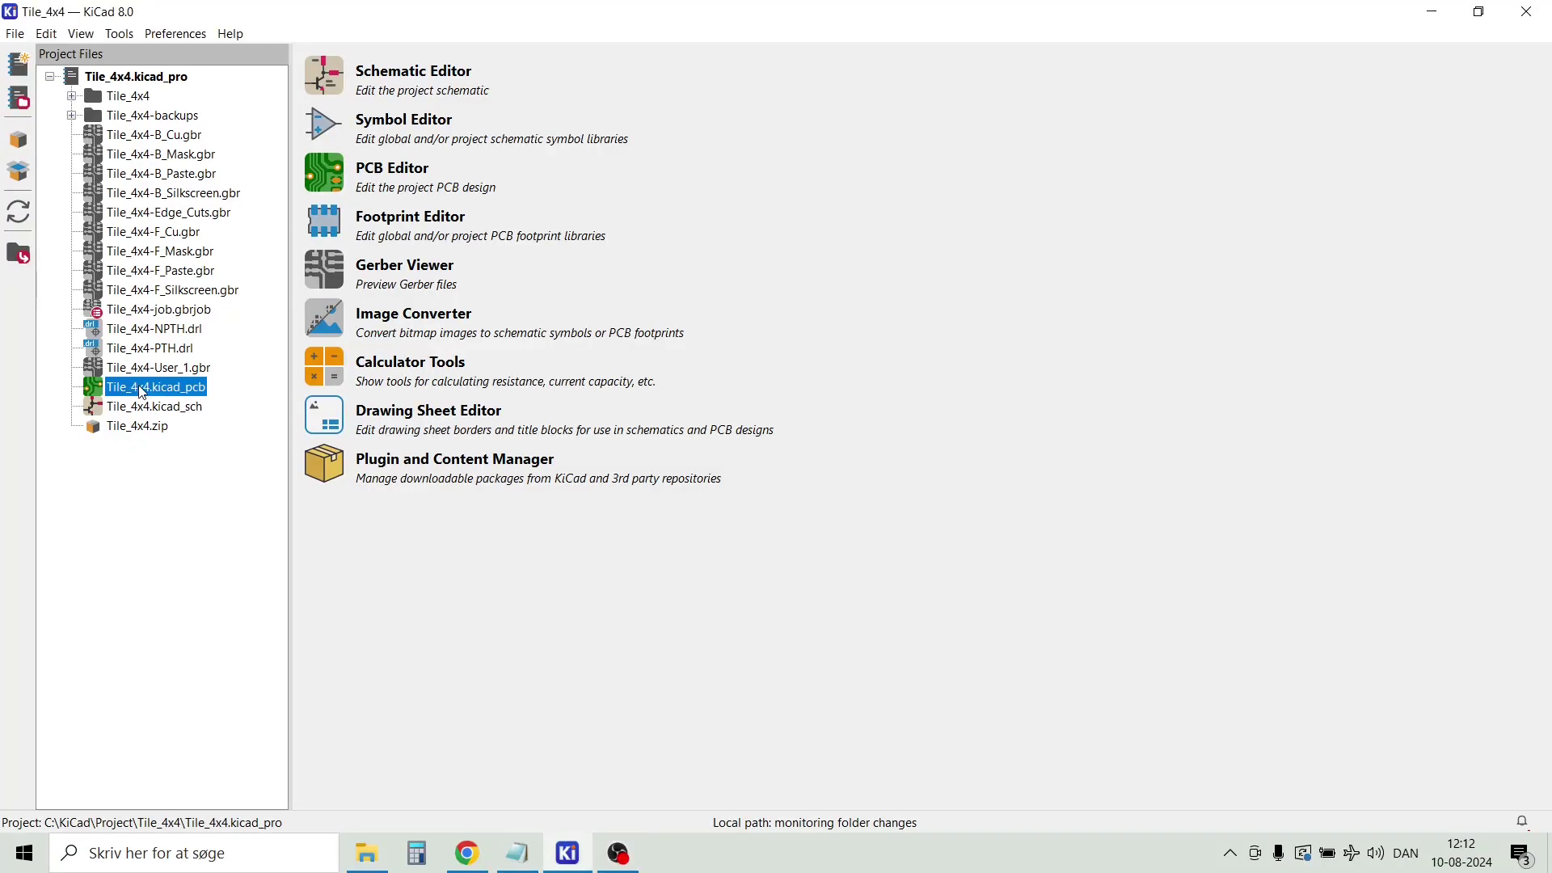
double_click(142, 393)
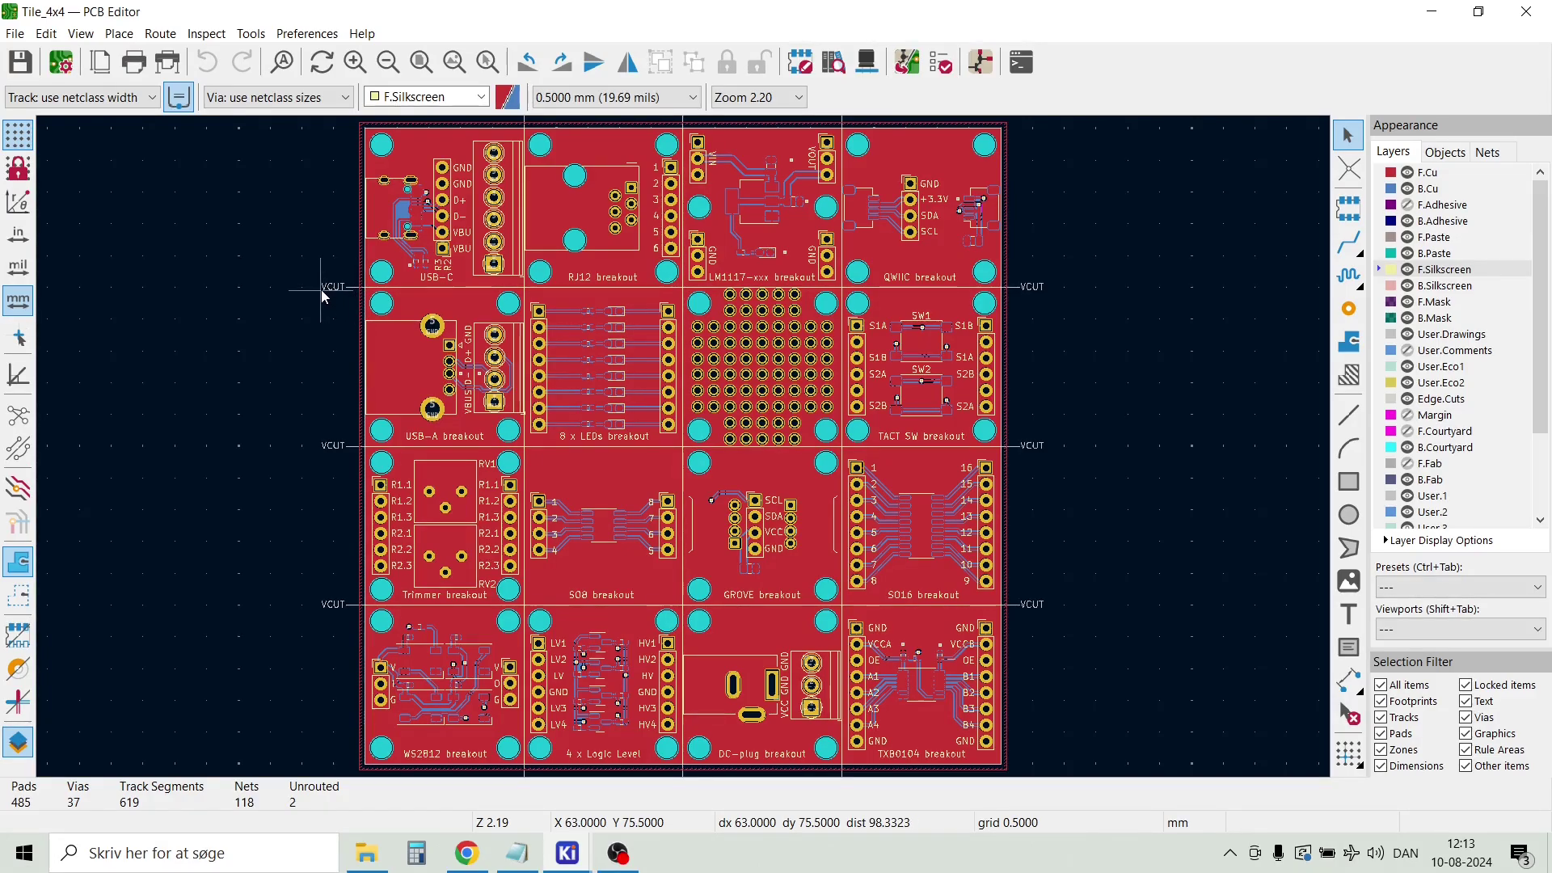
scroll(329, 287, up, 3)
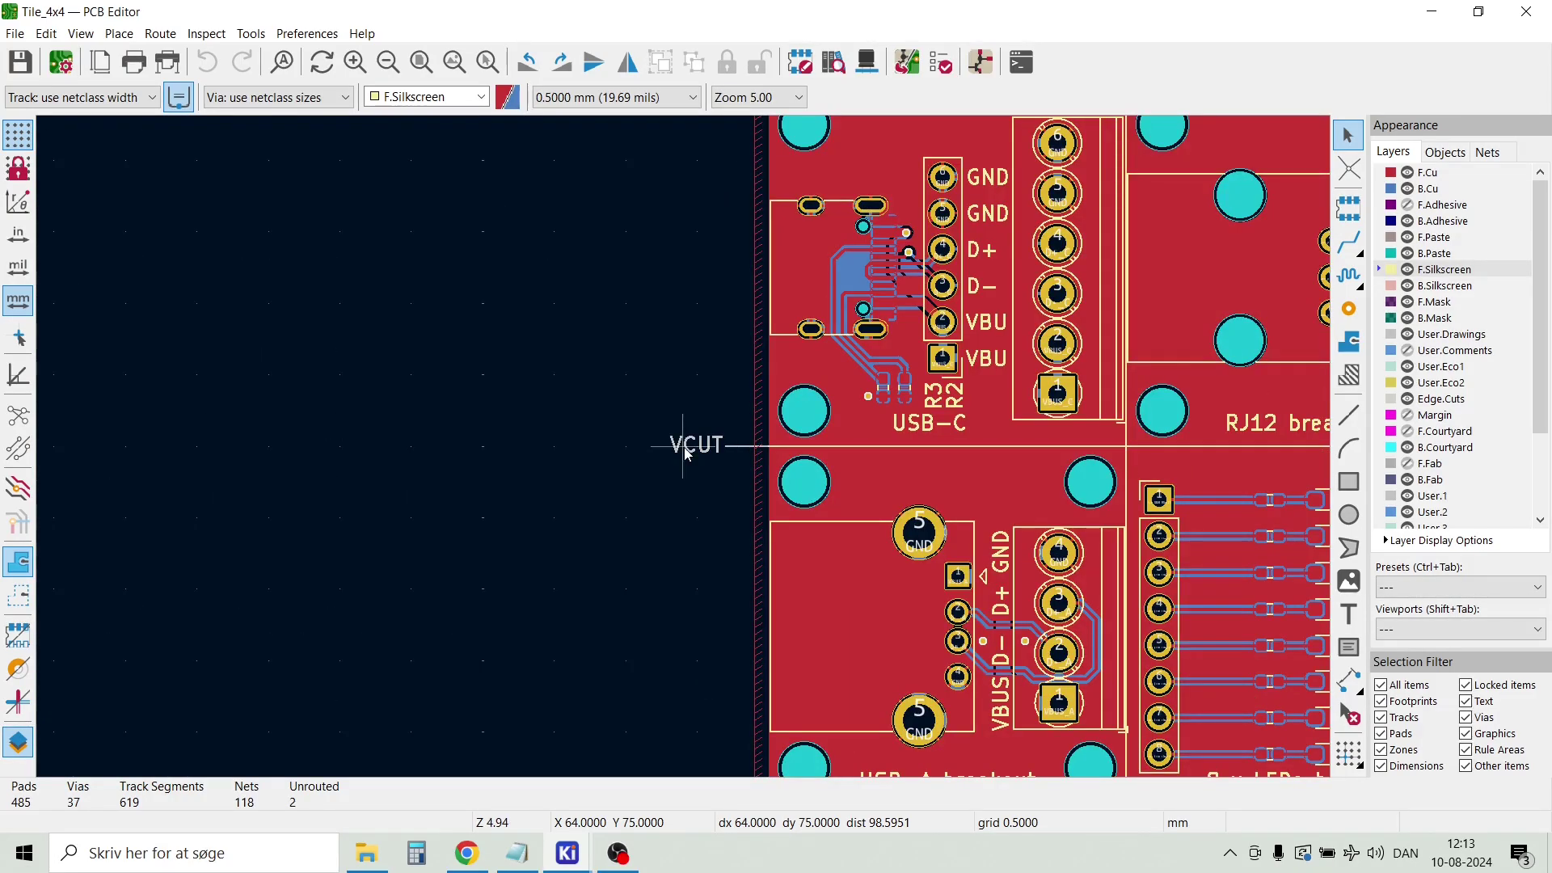
scroll(687, 454, down, 1)
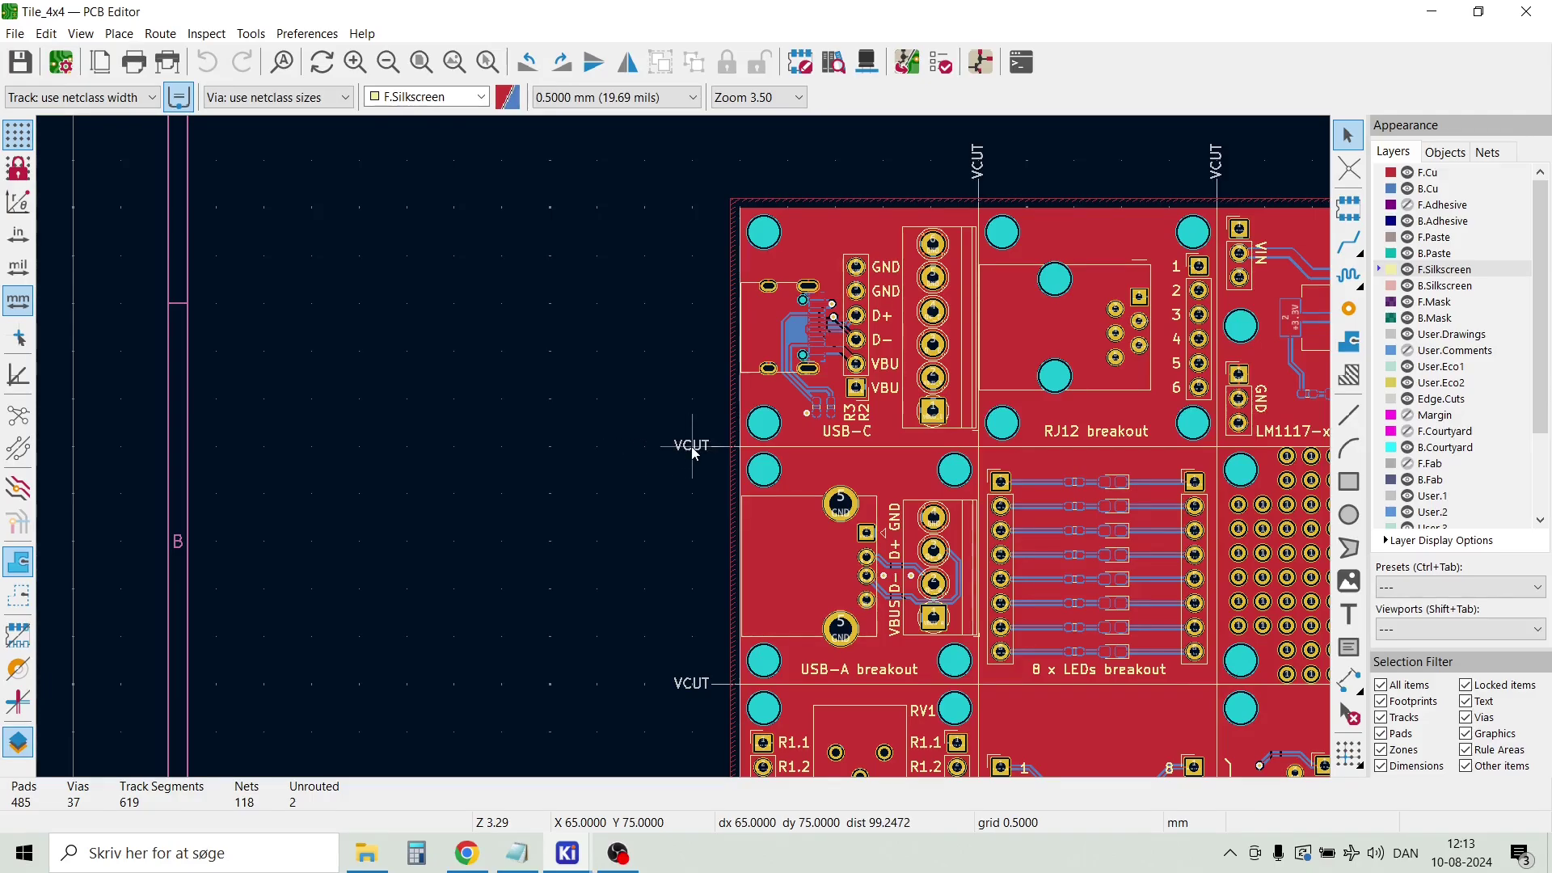
scroll(693, 452, down, 5)
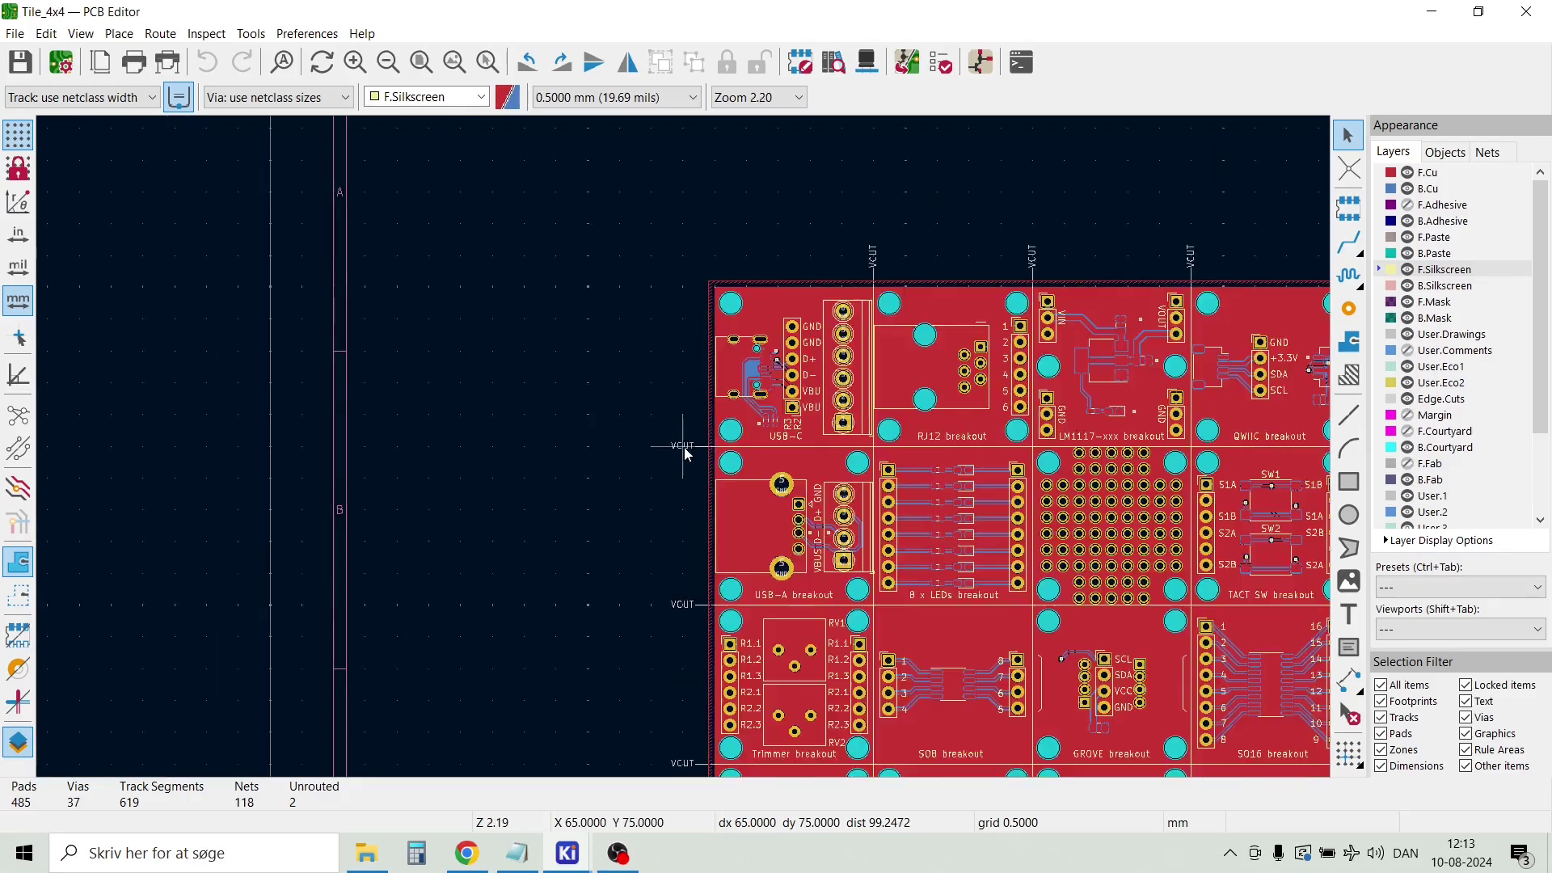
scroll(687, 454, up, 2)
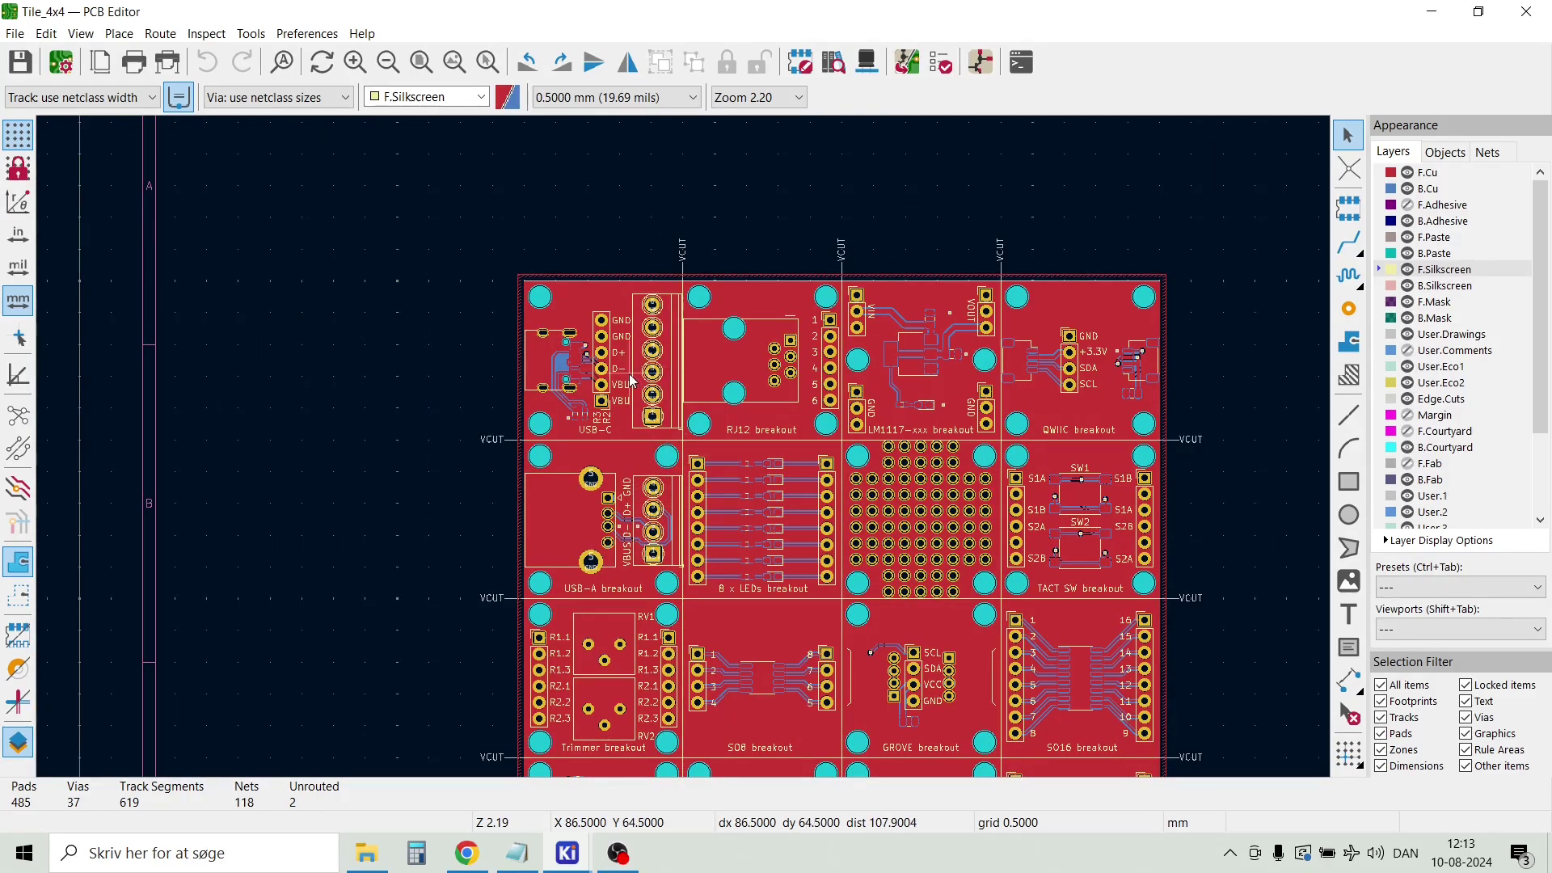
scroll(588, 321, up, 3)
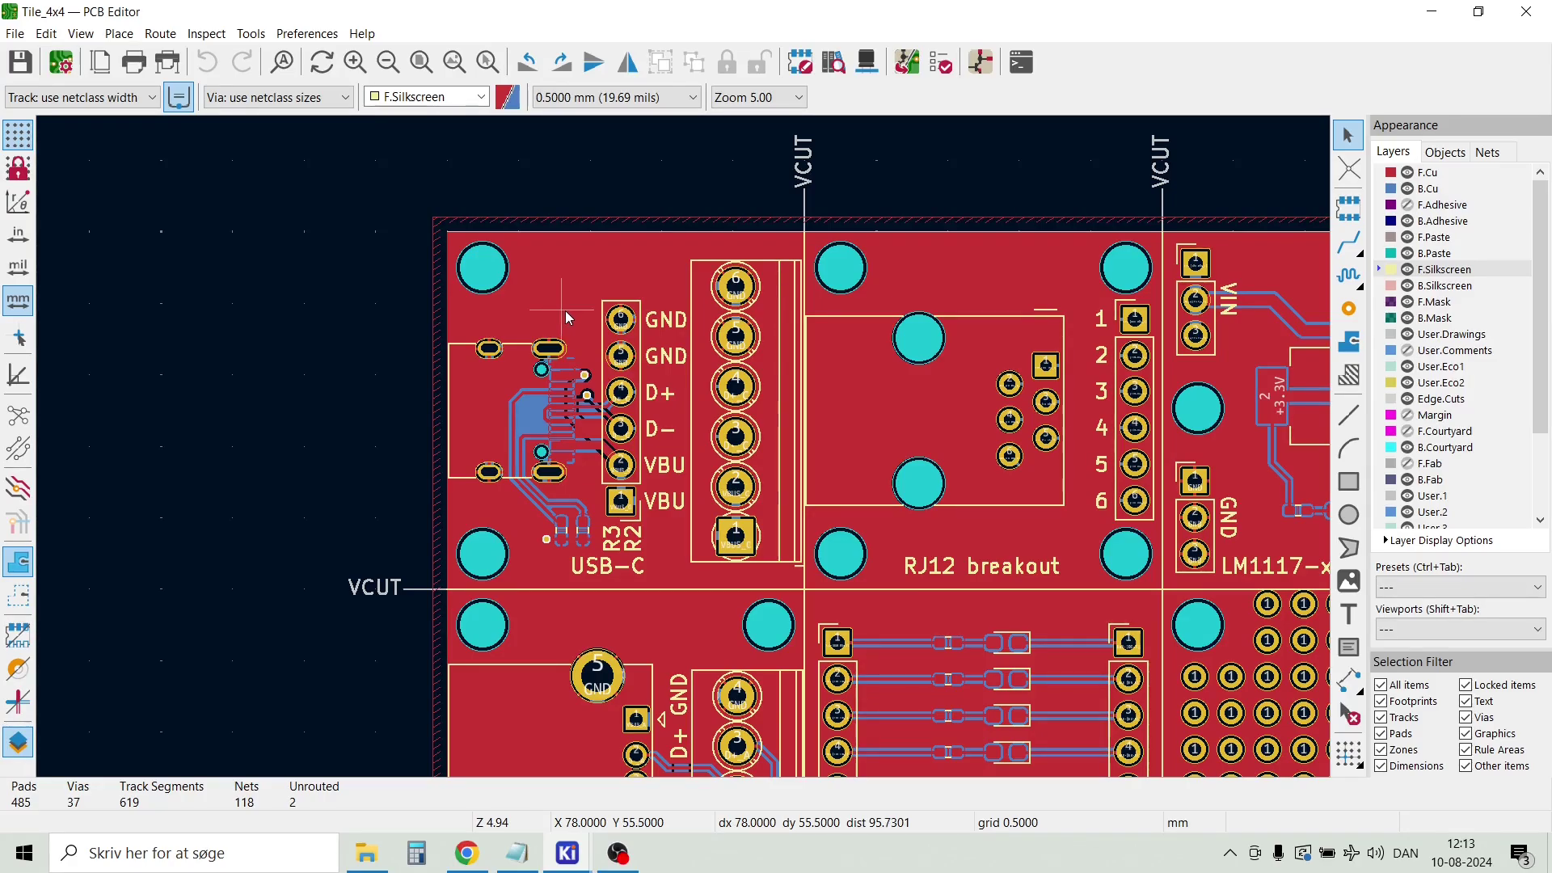
scroll(565, 310, up, 2)
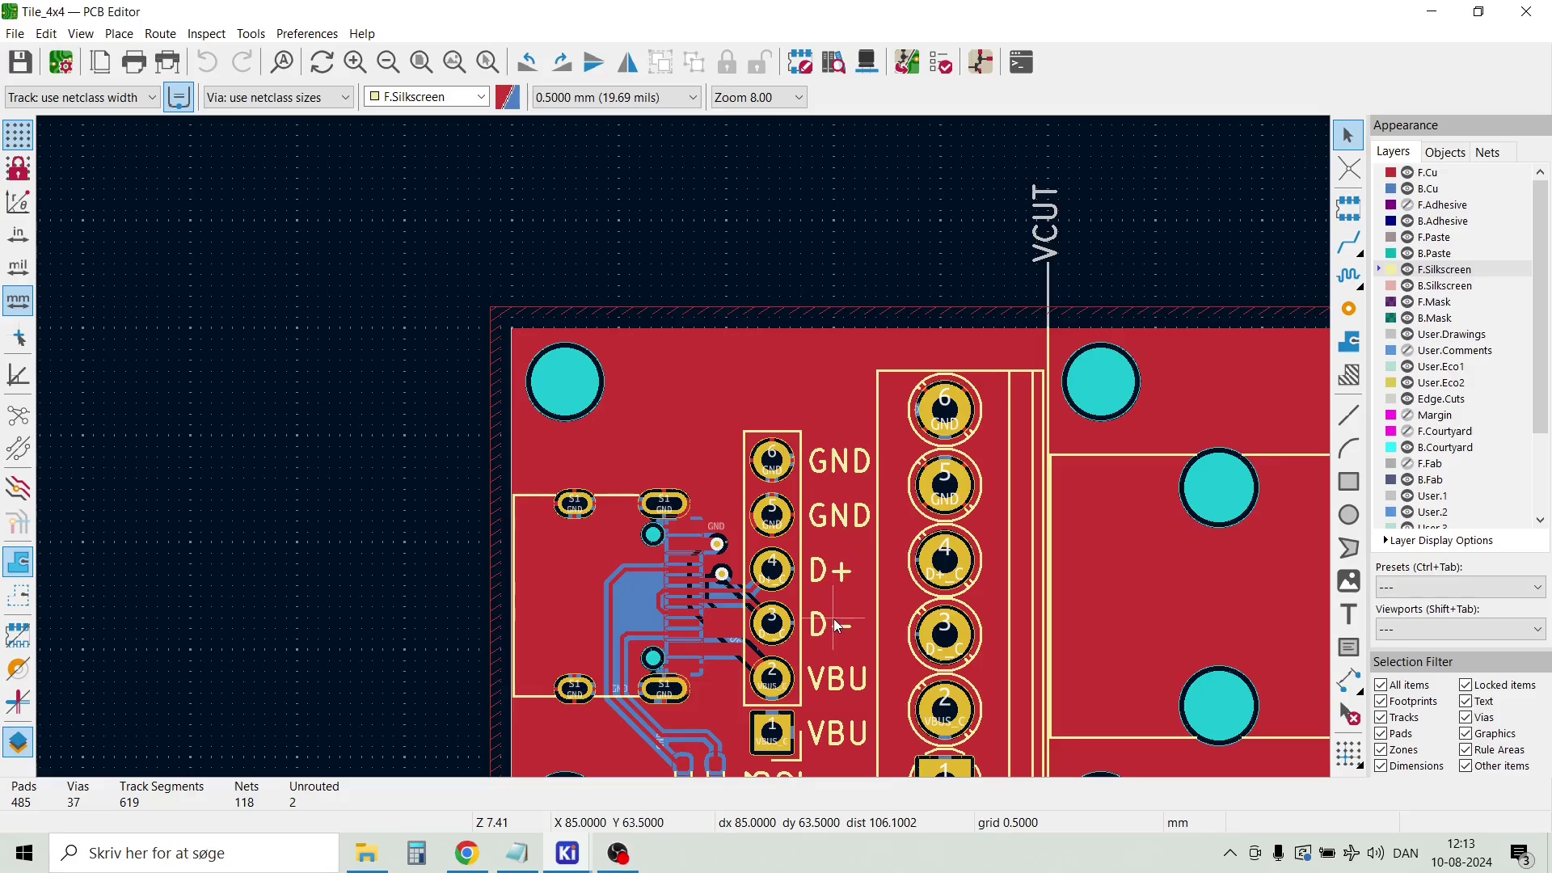
scroll(835, 622, down, 2)
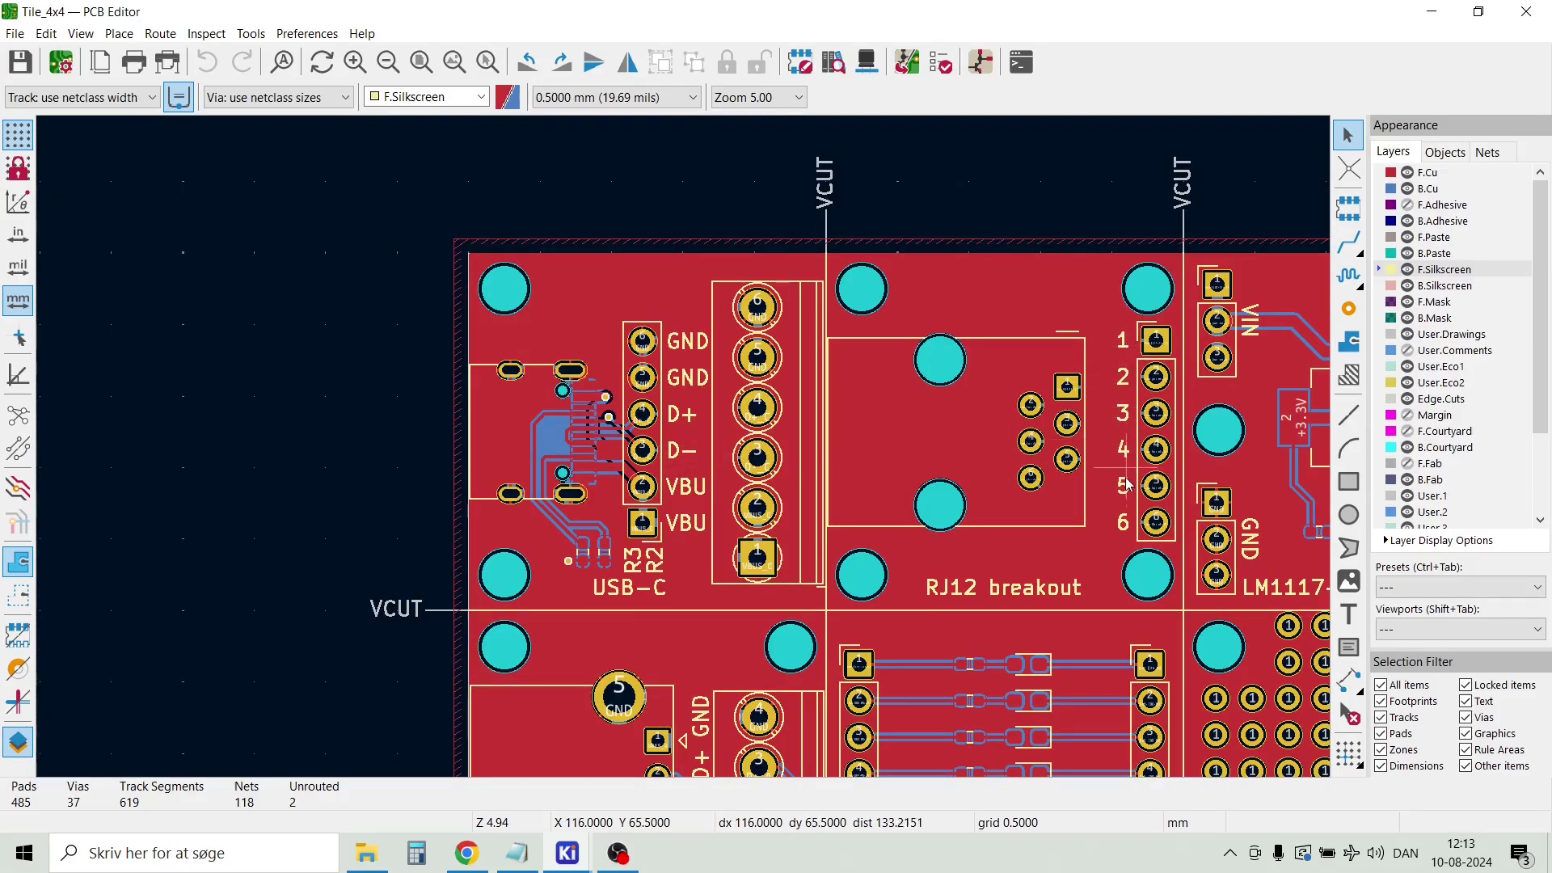
scroll(1123, 517, down, 1)
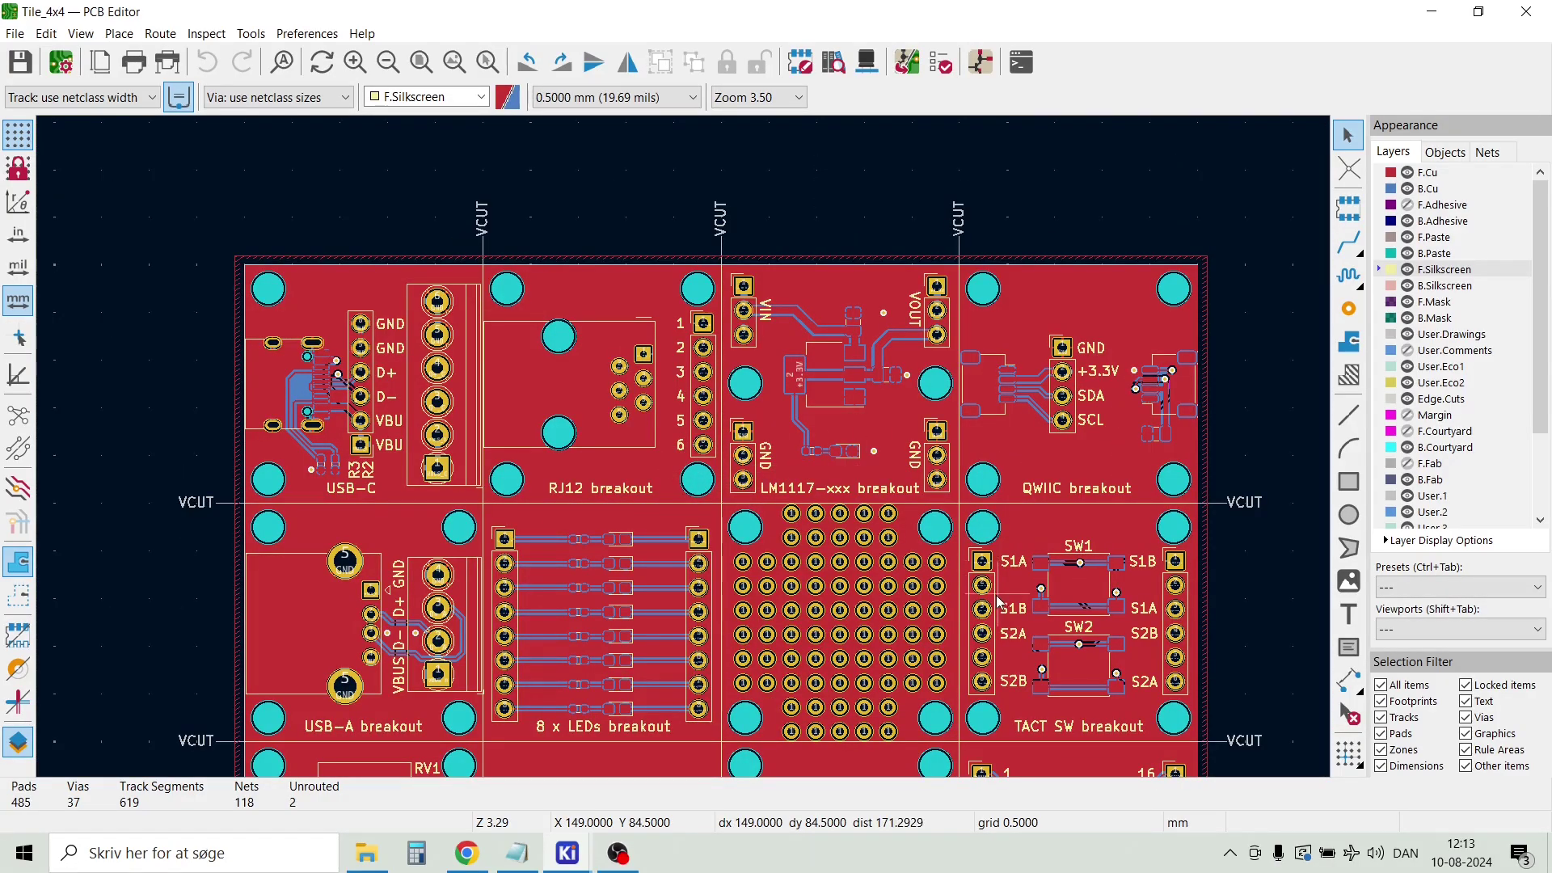
scroll(1000, 602, up, 1)
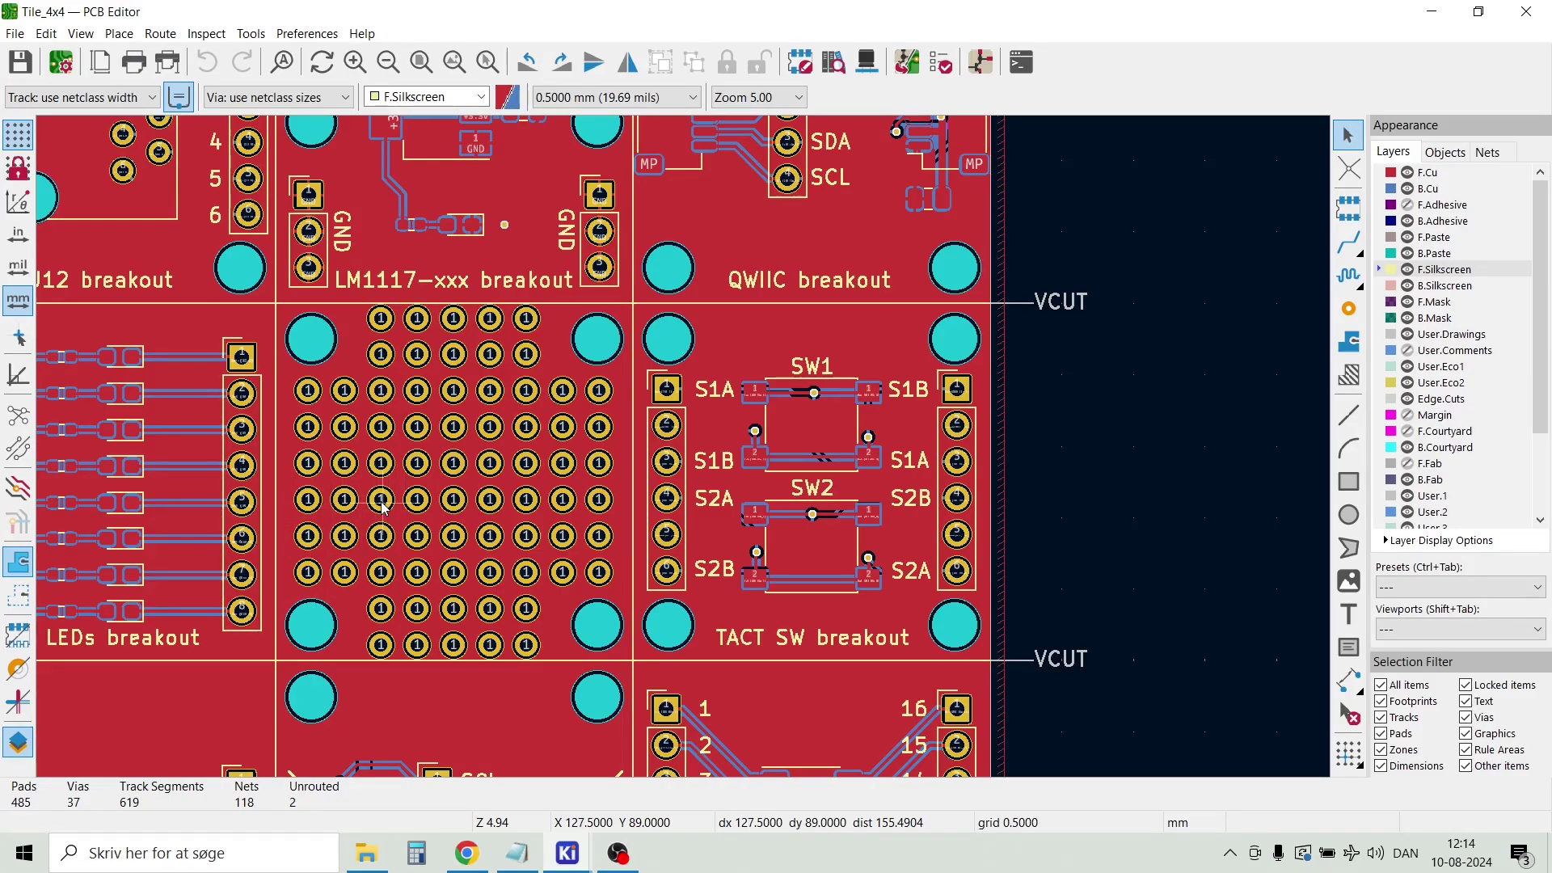
scroll(385, 508, down, 2)
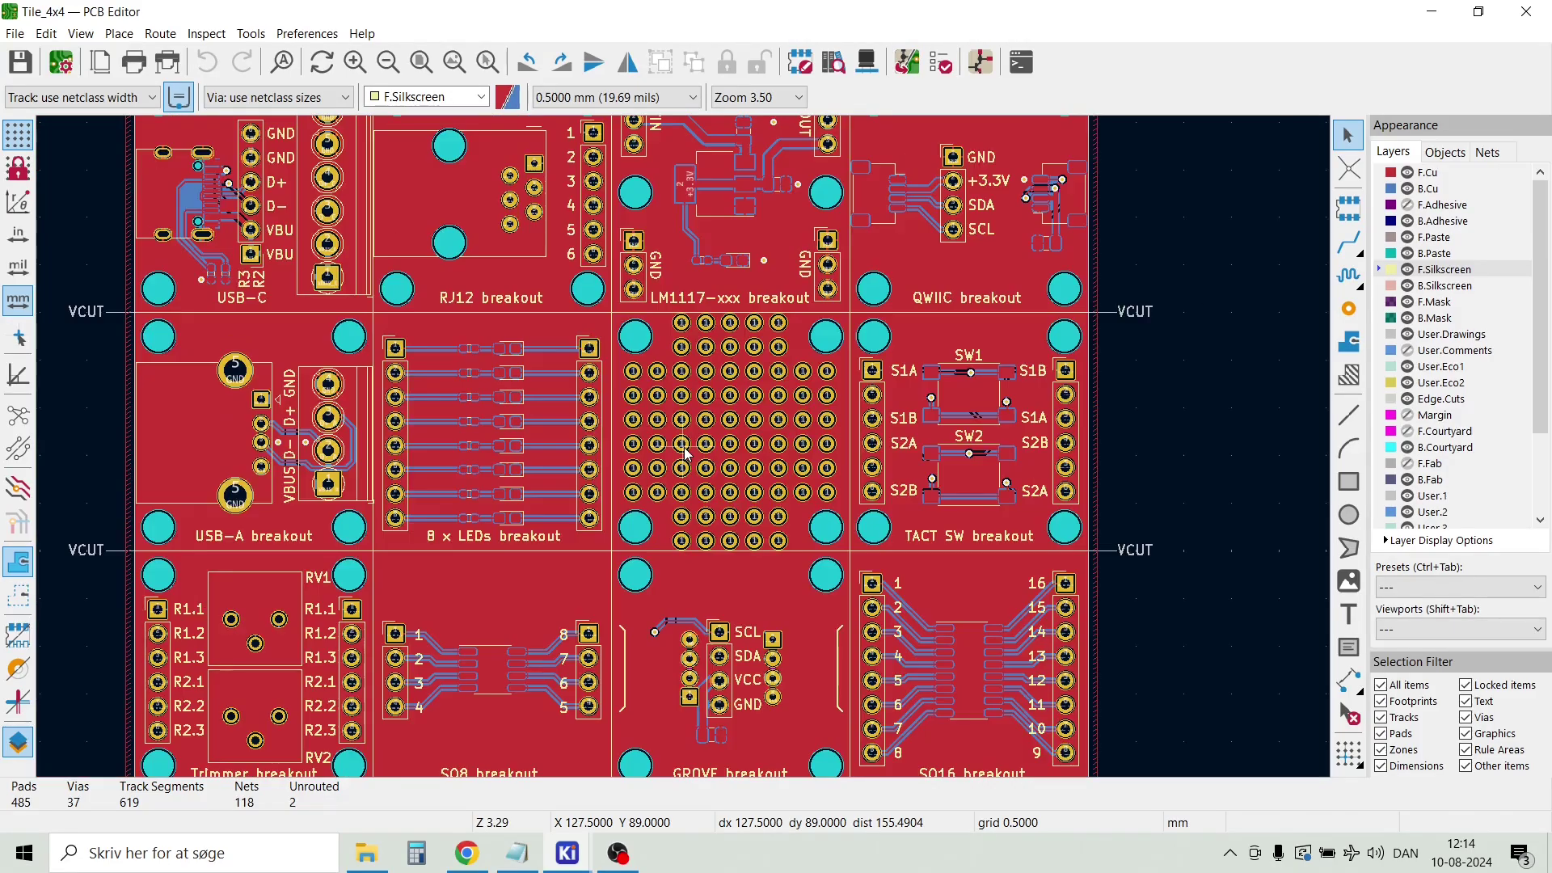
scroll(614, 449, up, 2)
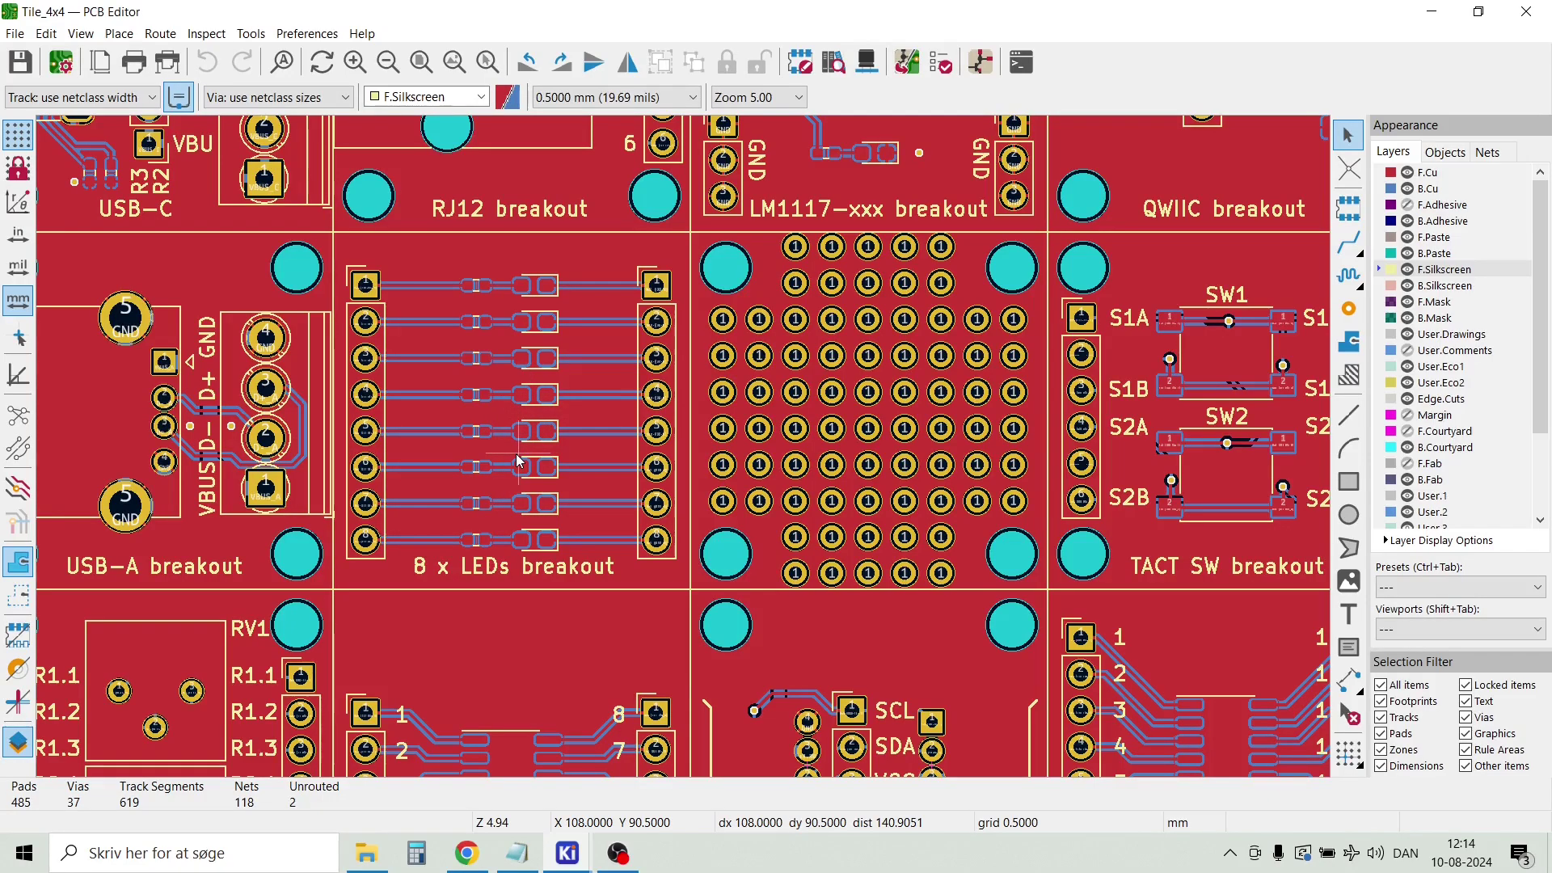
scroll(518, 458, down, 5)
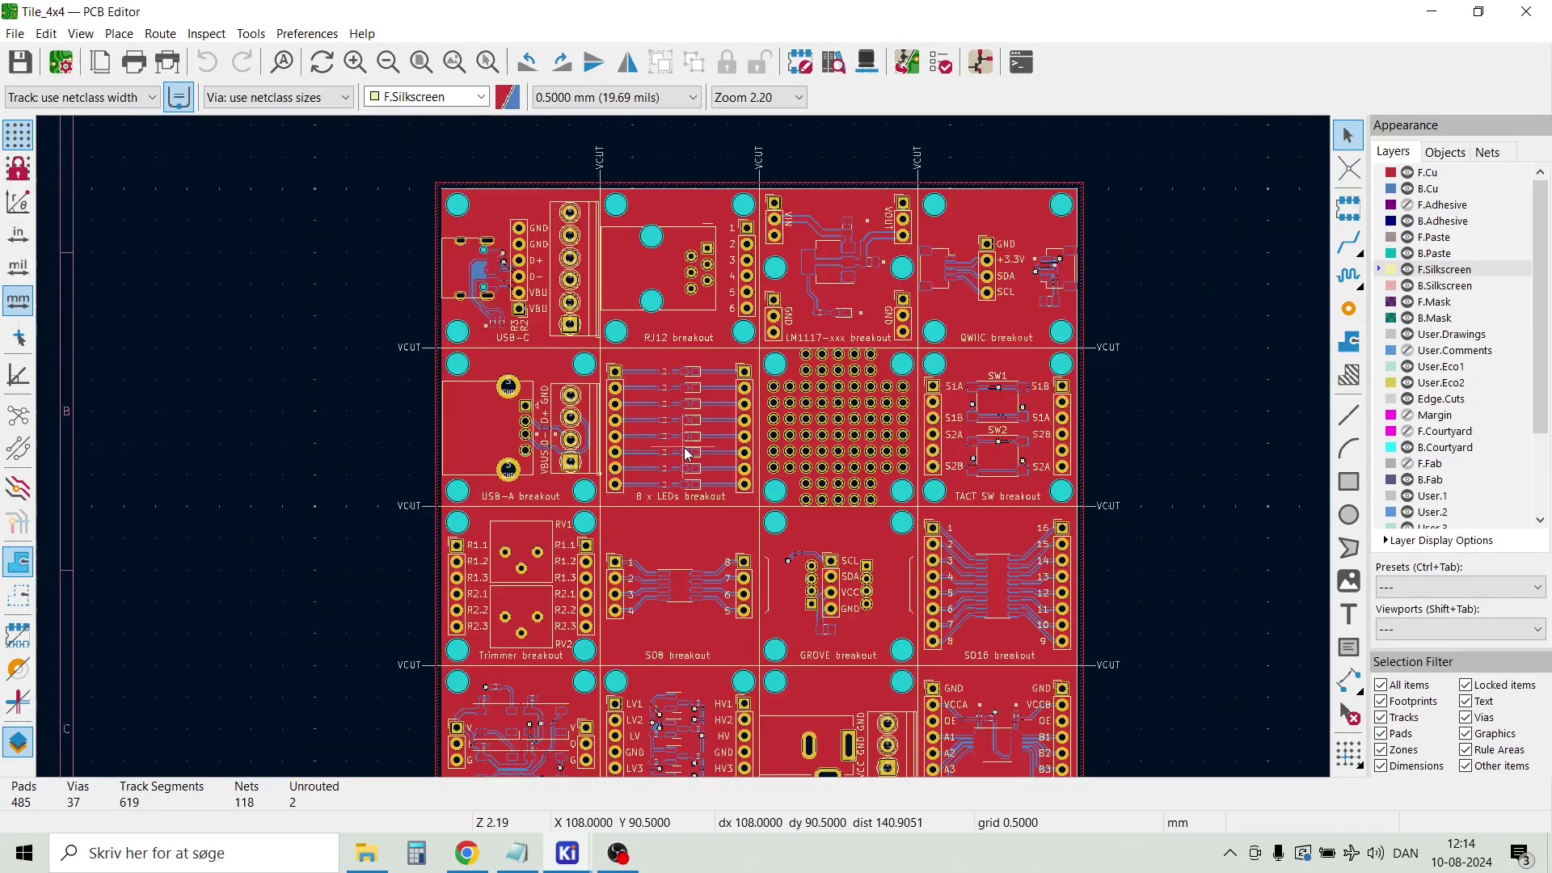
scroll(684, 448, up, 5)
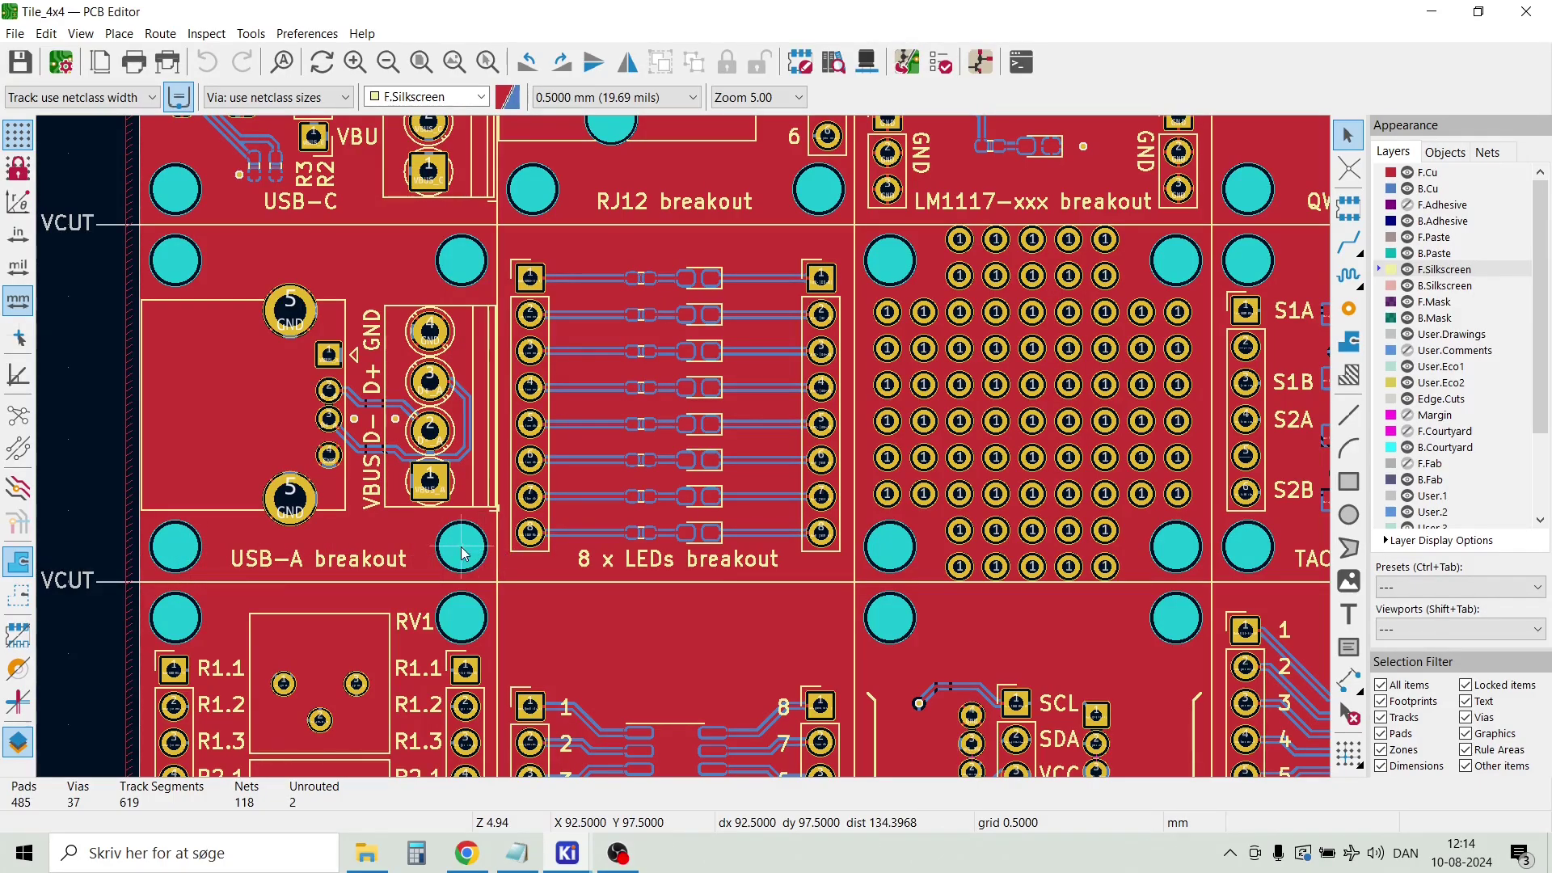
scroll(677, 590, down, 1)
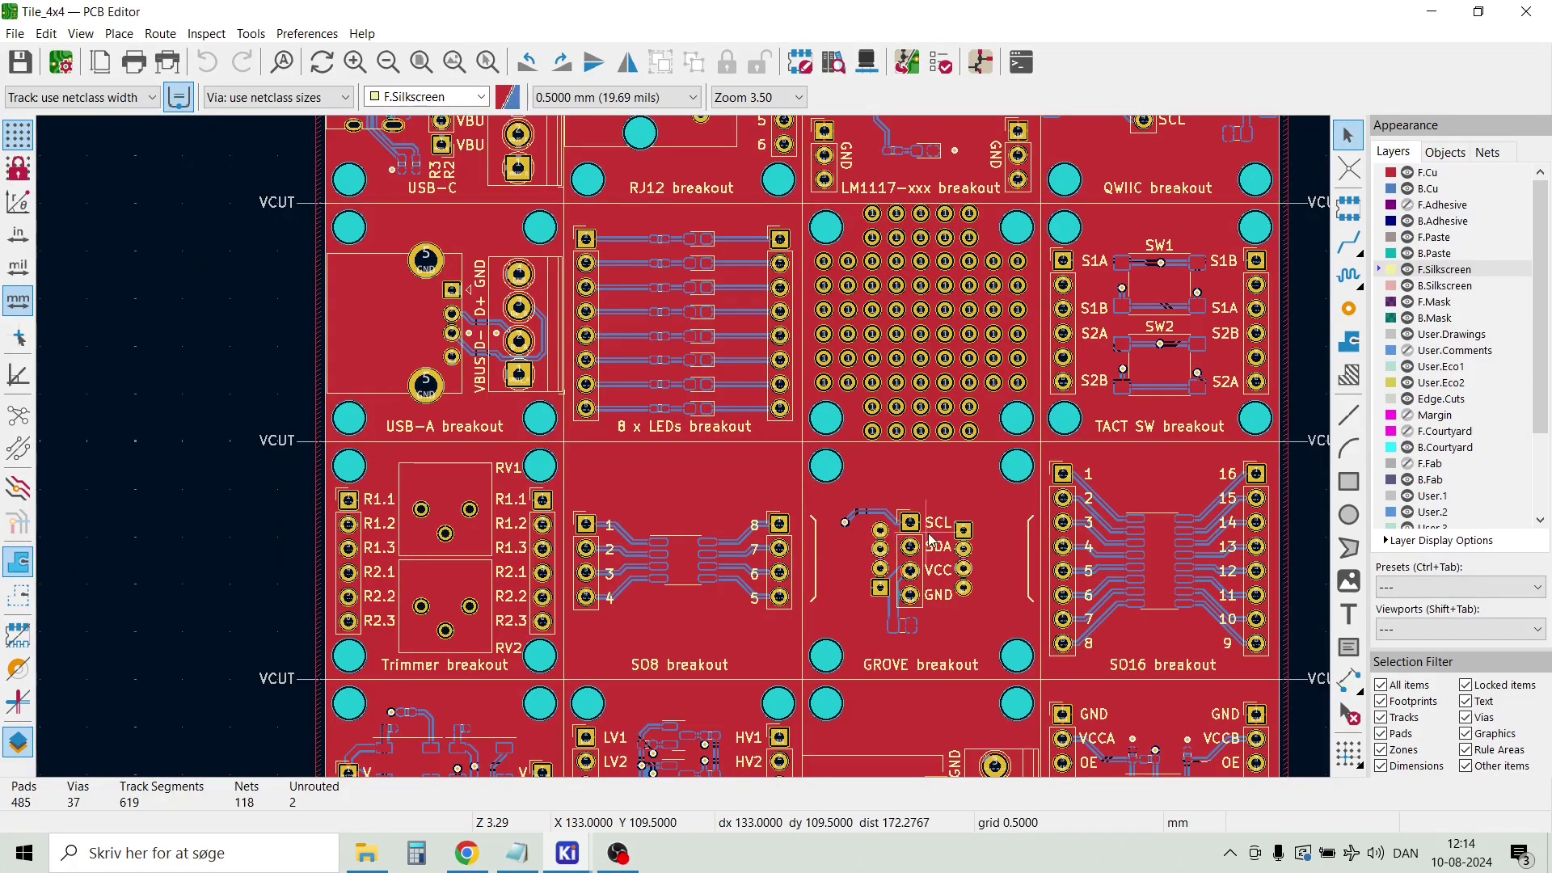
scroll(931, 536, up, 1)
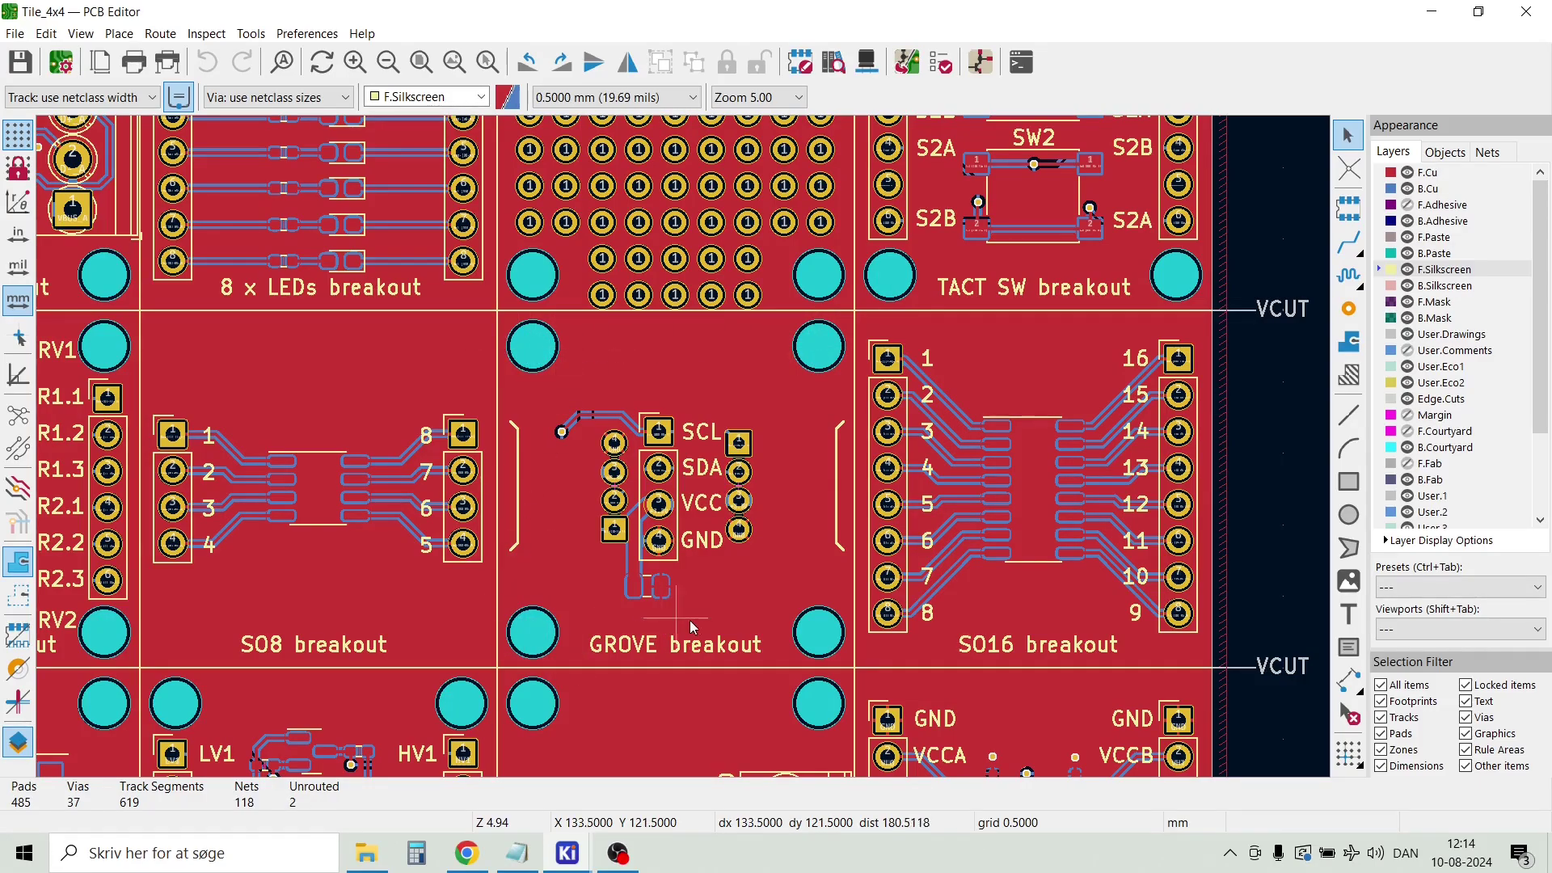
scroll(776, 645, down, 1)
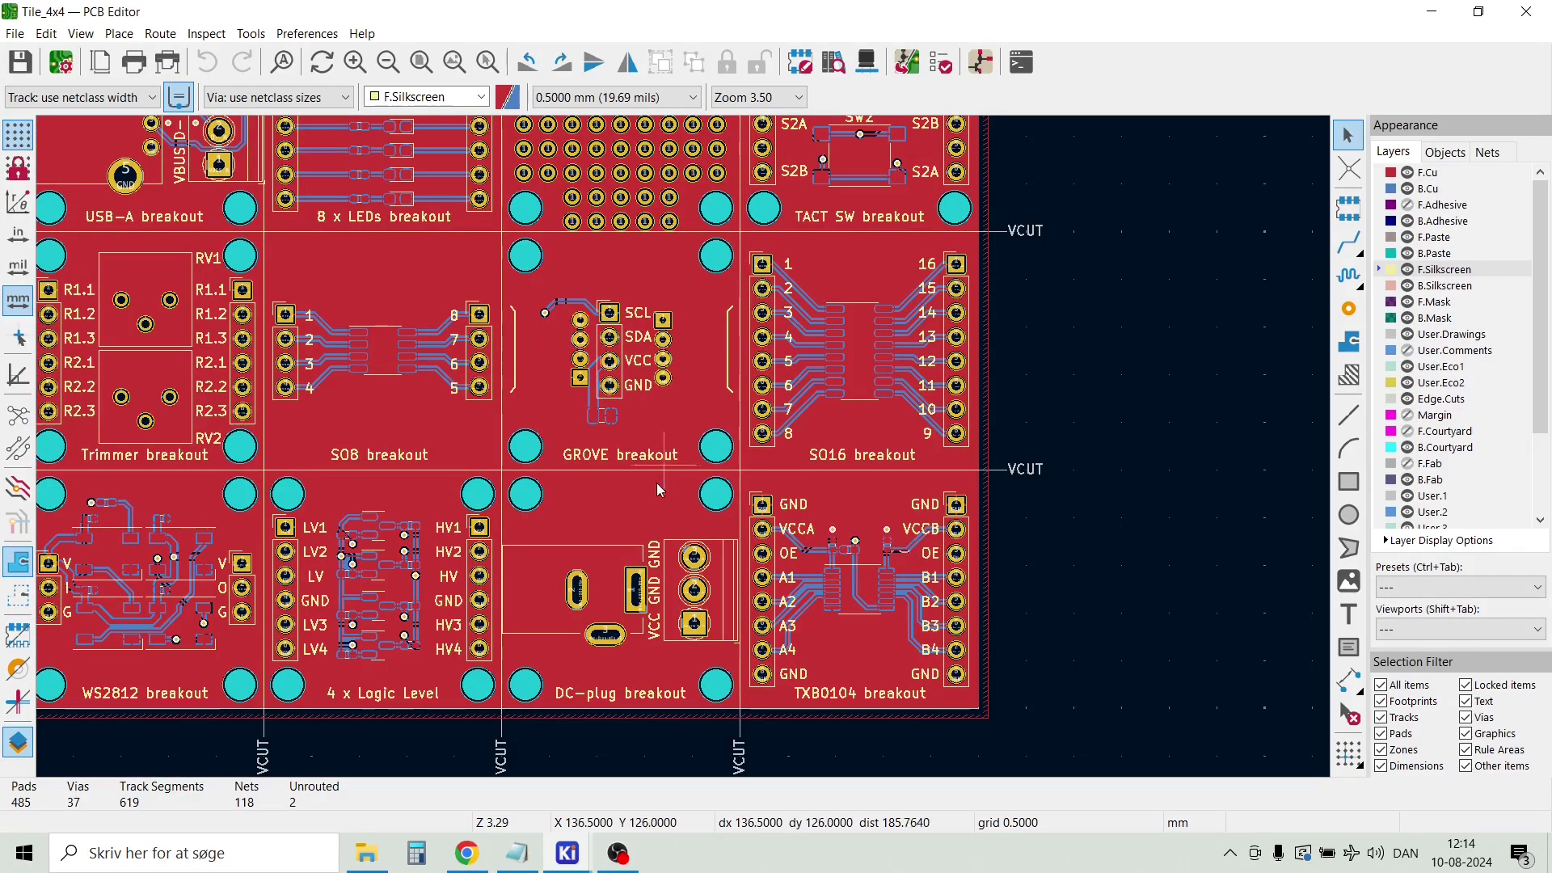
scroll(622, 380, down, 1)
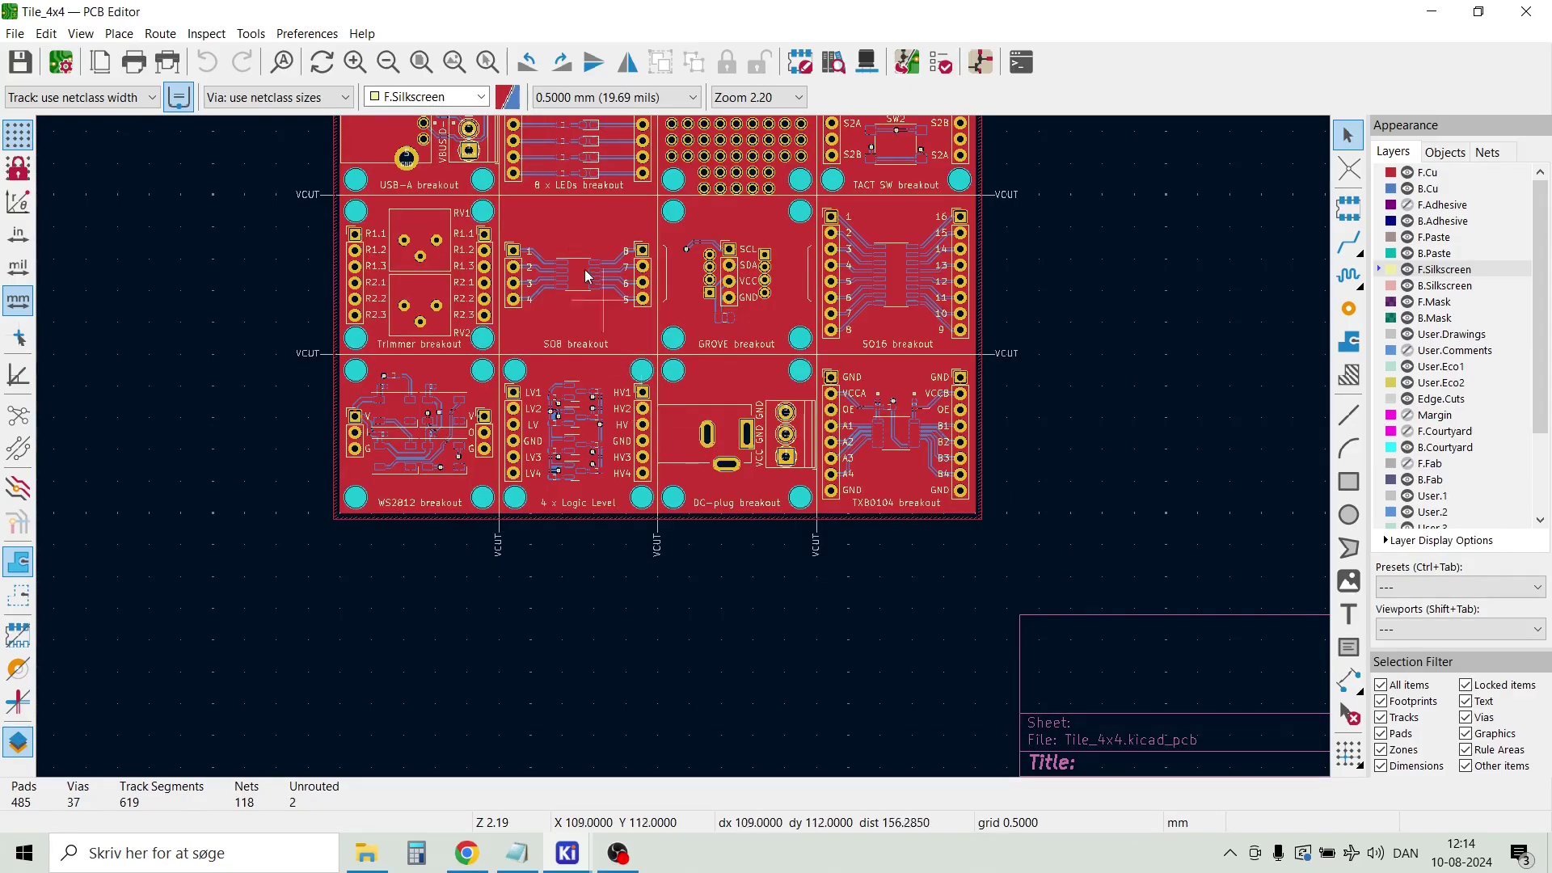
scroll(587, 277, up, 2)
scroll(687, 445, down, 1)
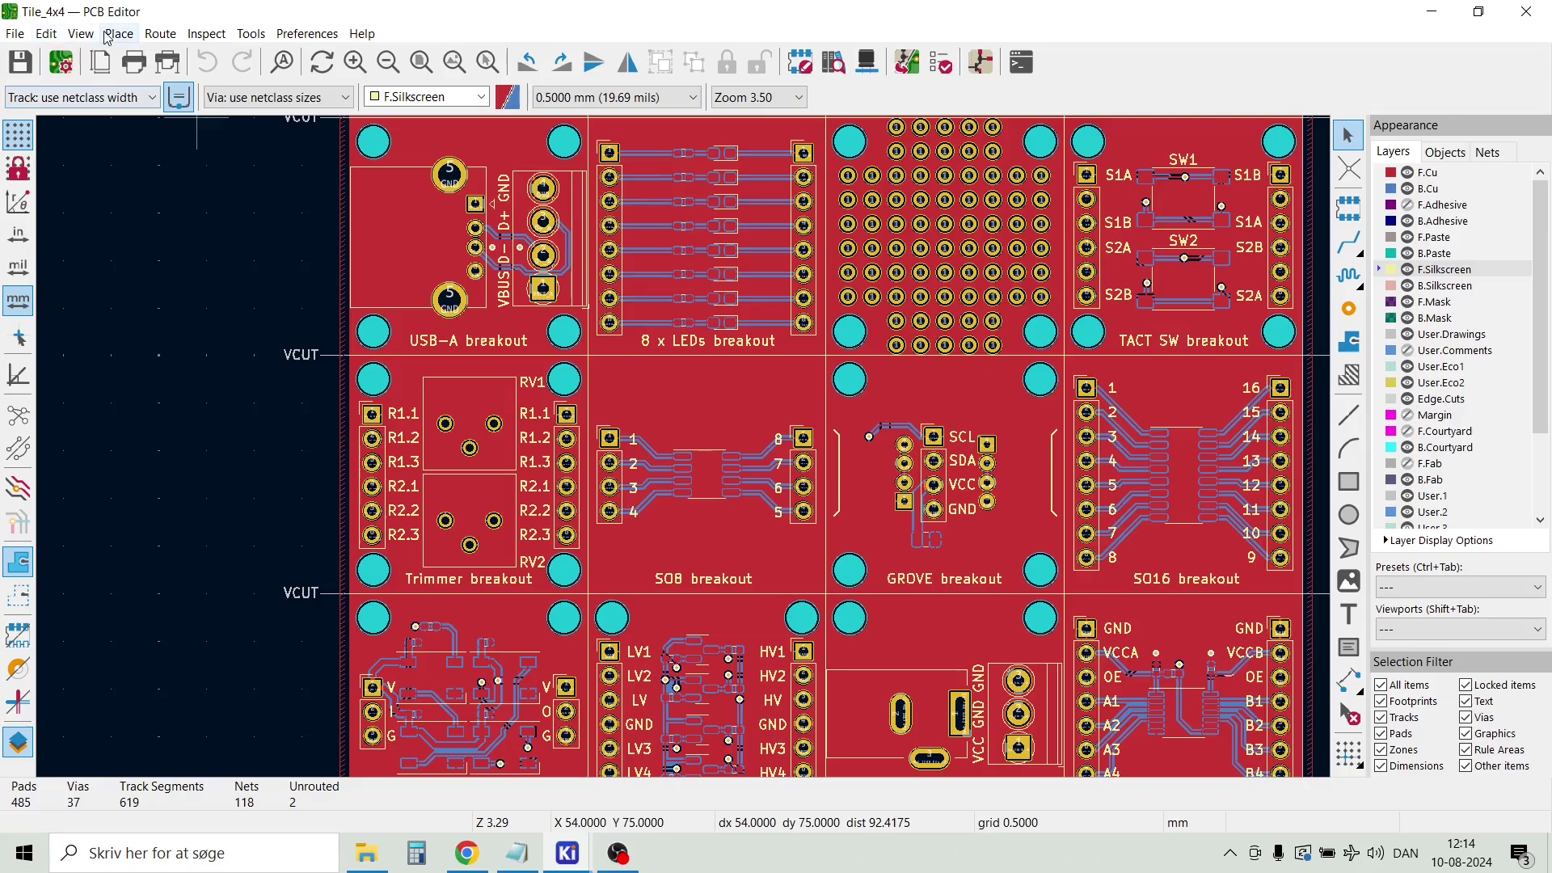
Open the 3D Viewer and orbit and zoom the Tile_4x4 board to inspect components and underside.
click(84, 35)
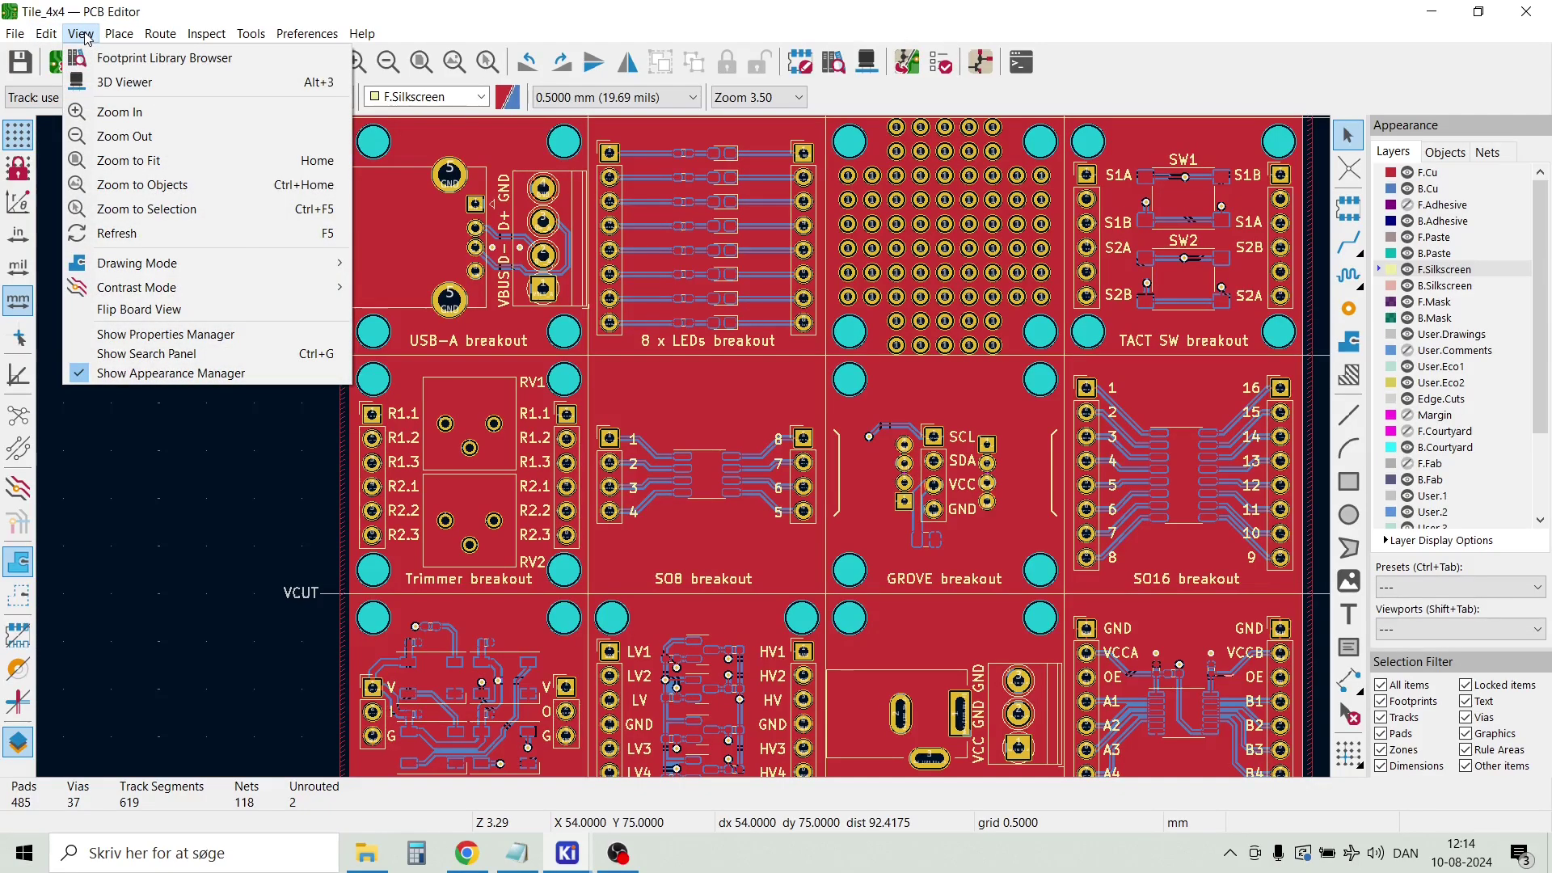
click(110, 81)
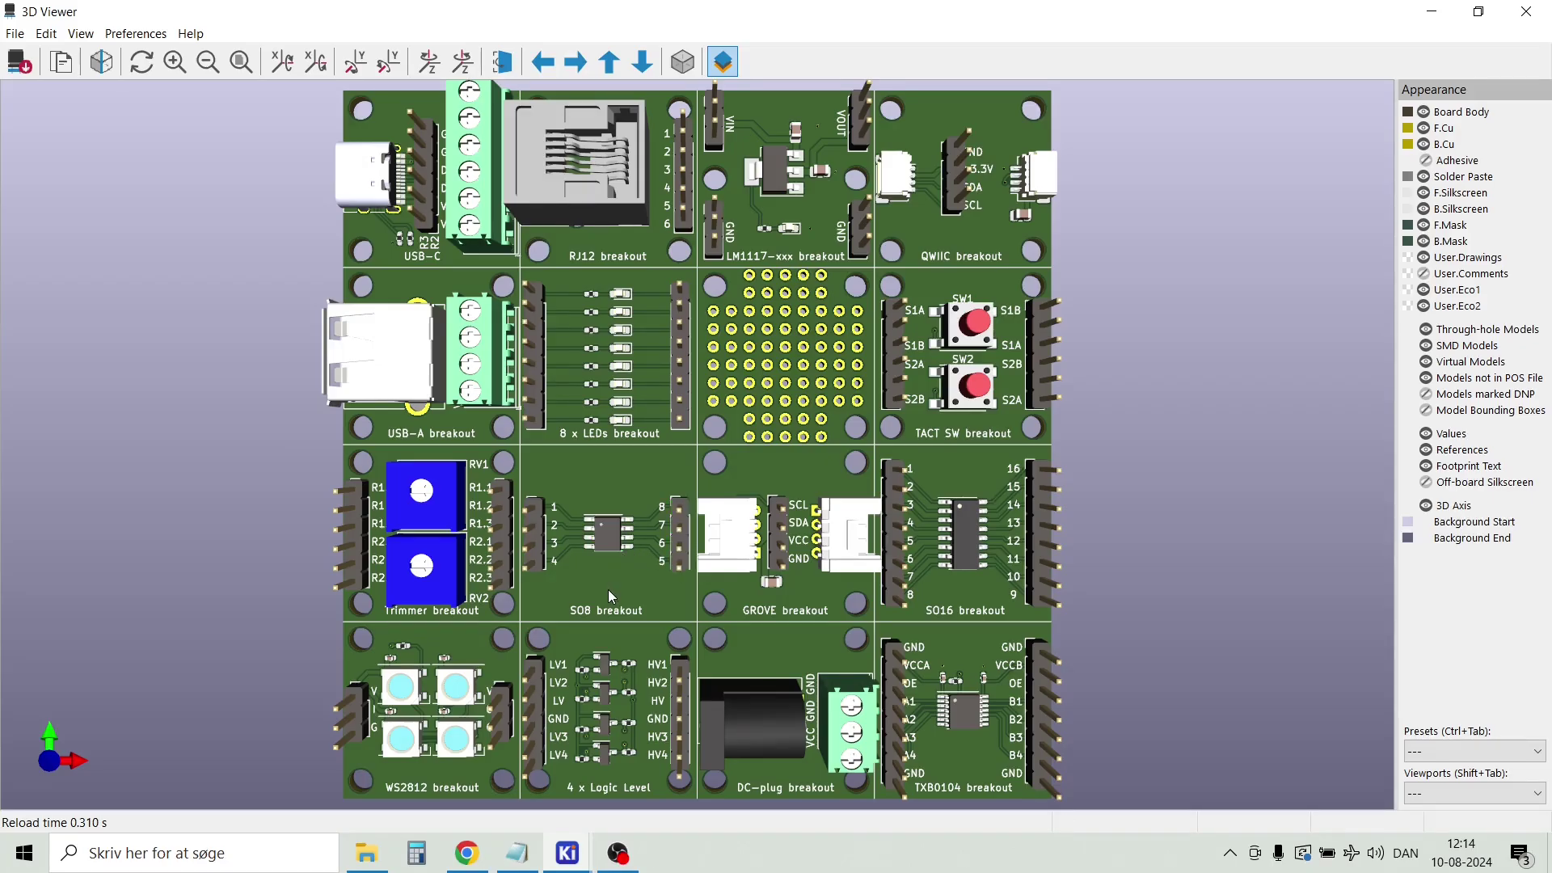
drag(609, 591, 632, 386)
scroll(569, 391, down, 1)
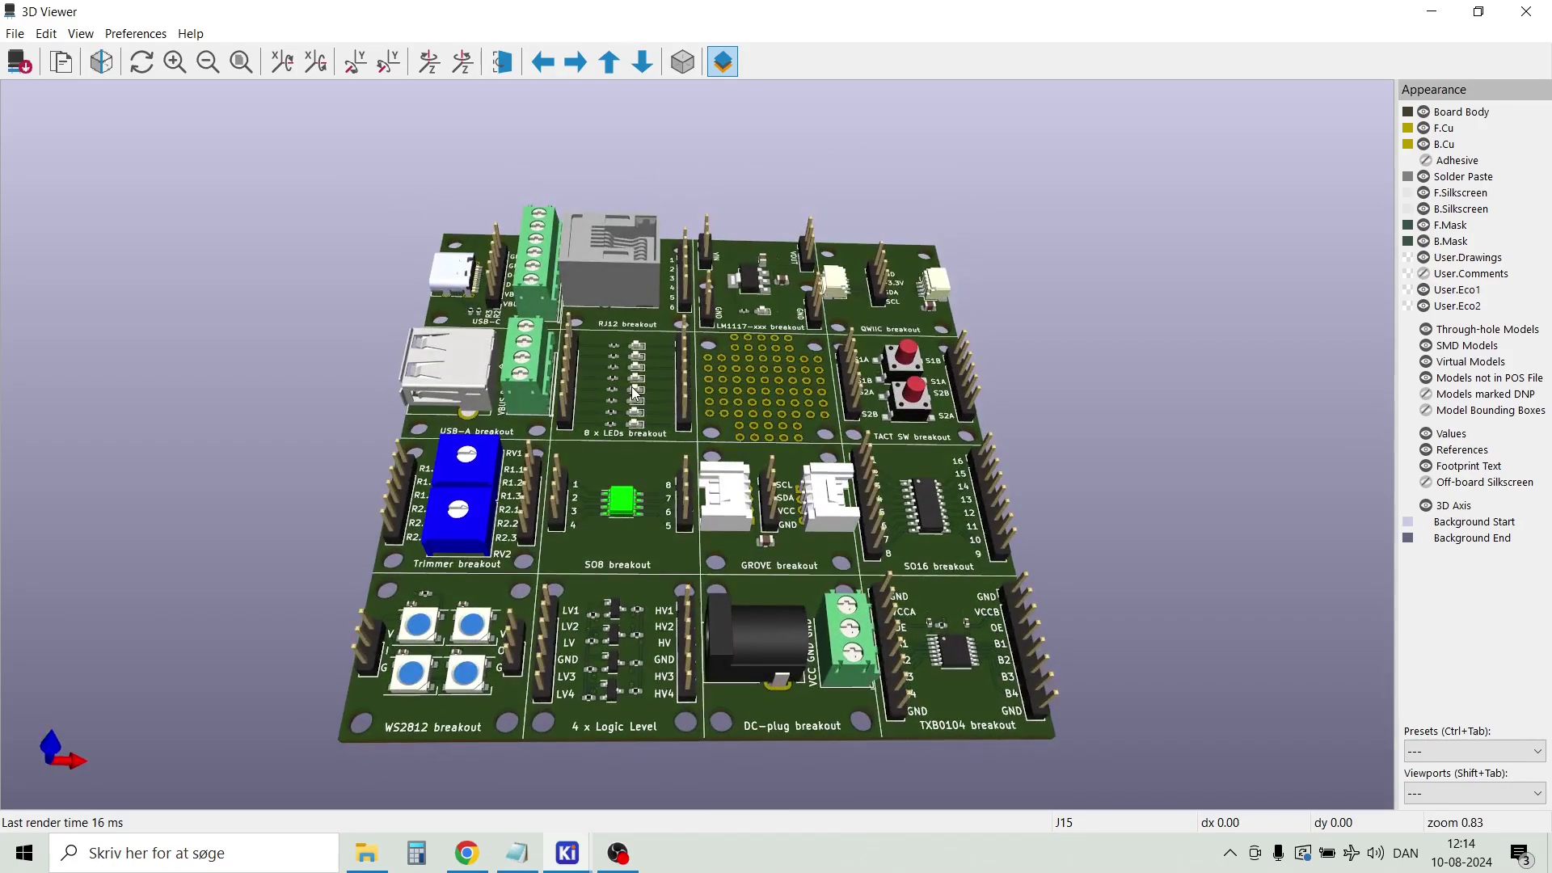
scroll(581, 485, up, 10)
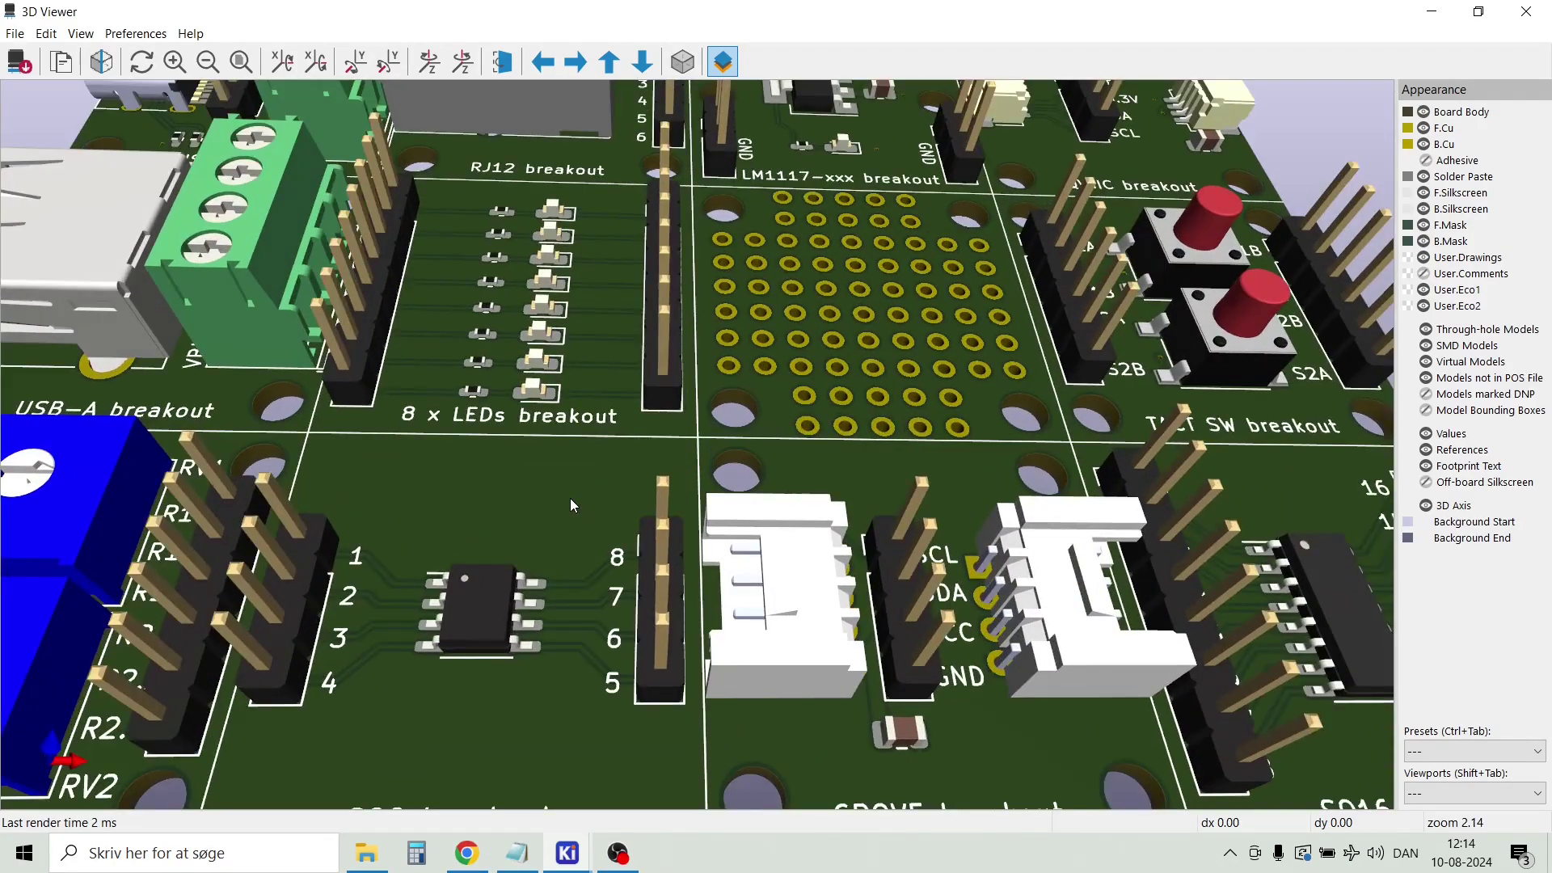
scroll(570, 498, down, 2)
drag(511, 467, 682, 553)
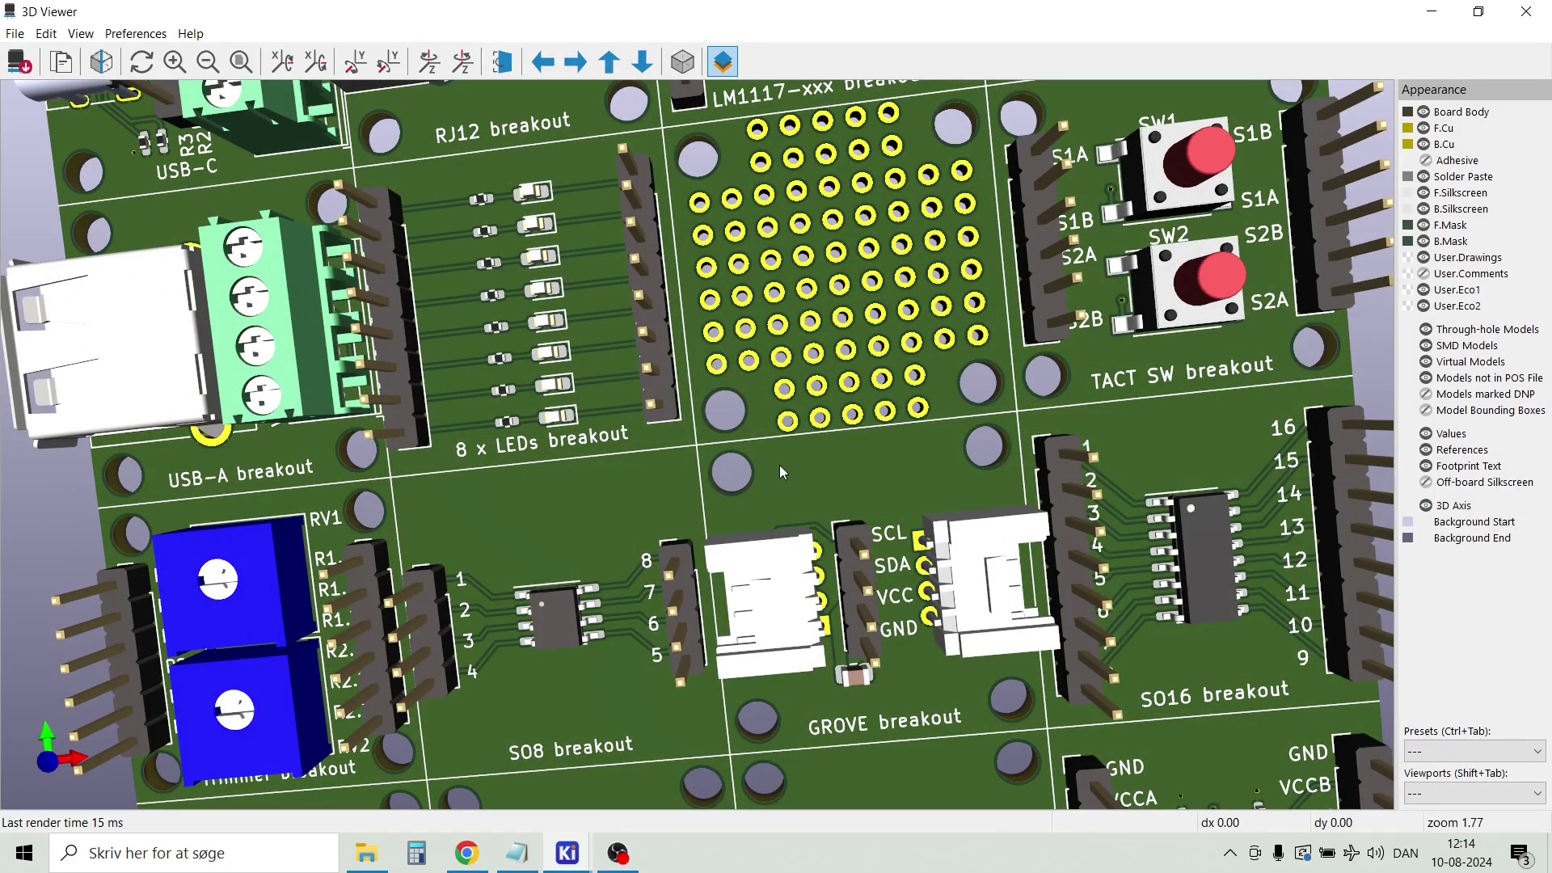
drag(1128, 478, 385, 457)
scroll(588, 390, down, 3)
drag(889, 457, 553, 393)
scroll(550, 404, down, 1)
scroll(603, 517, down, 1)
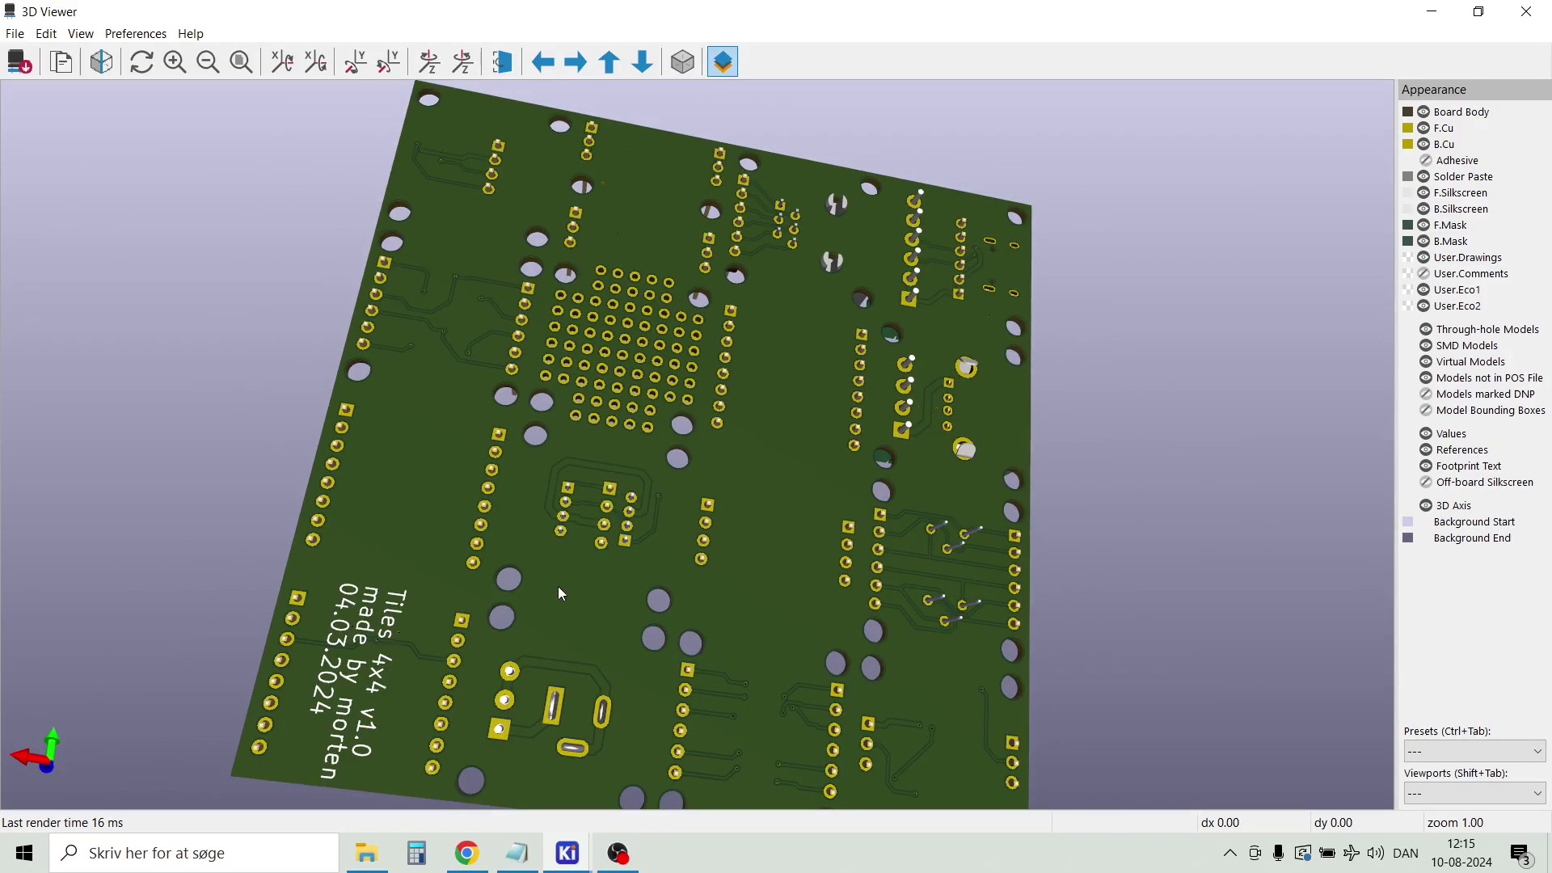
drag(579, 620, 944, 393)
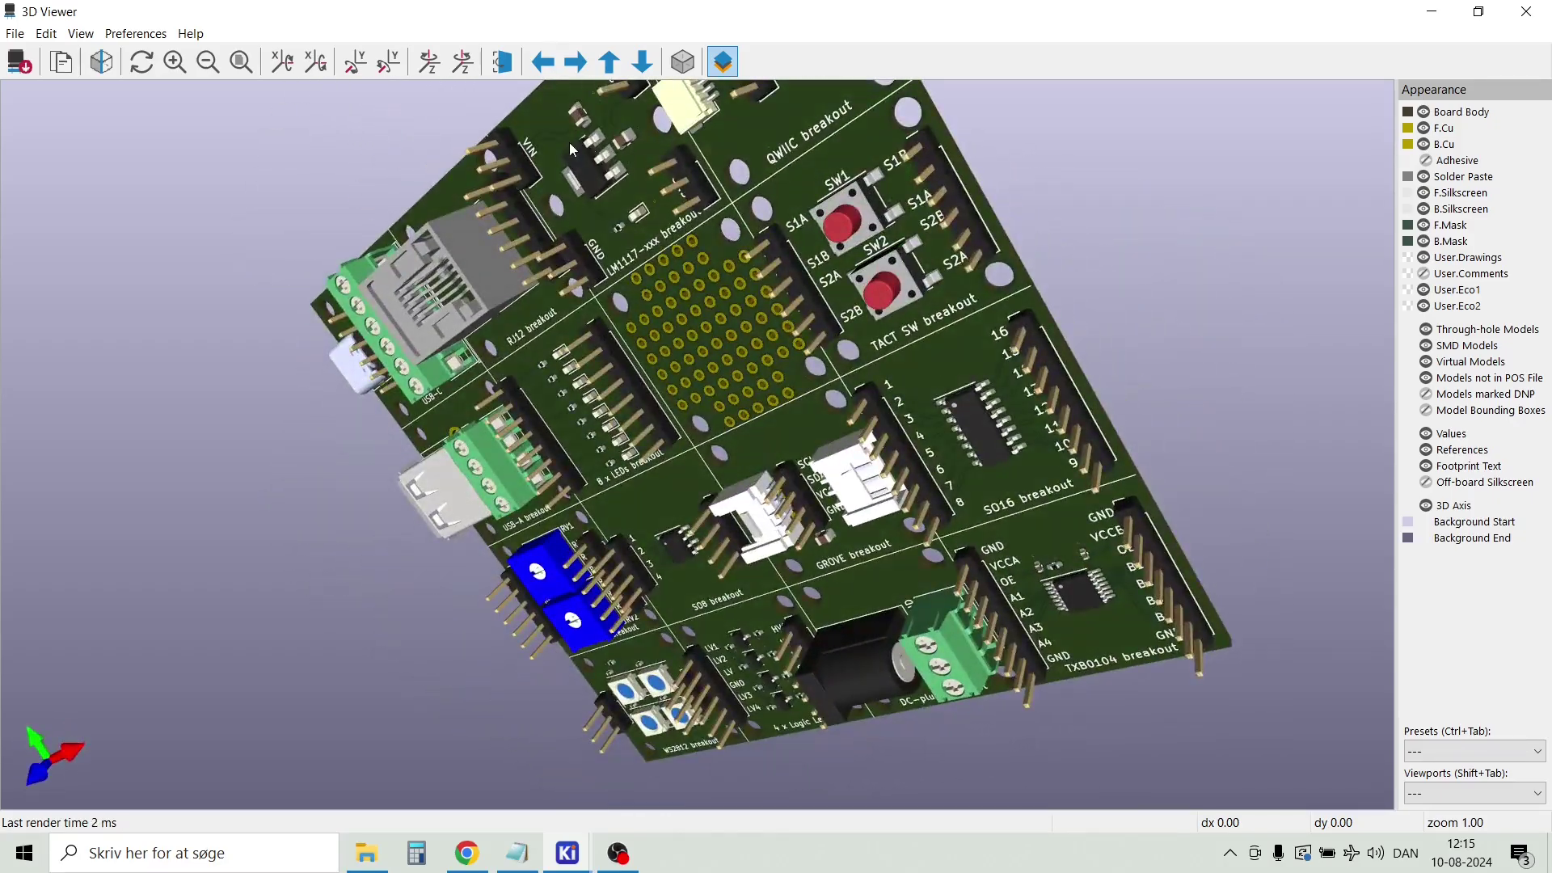
drag(570, 148, 927, 79)
drag(879, 483, 870, 435)
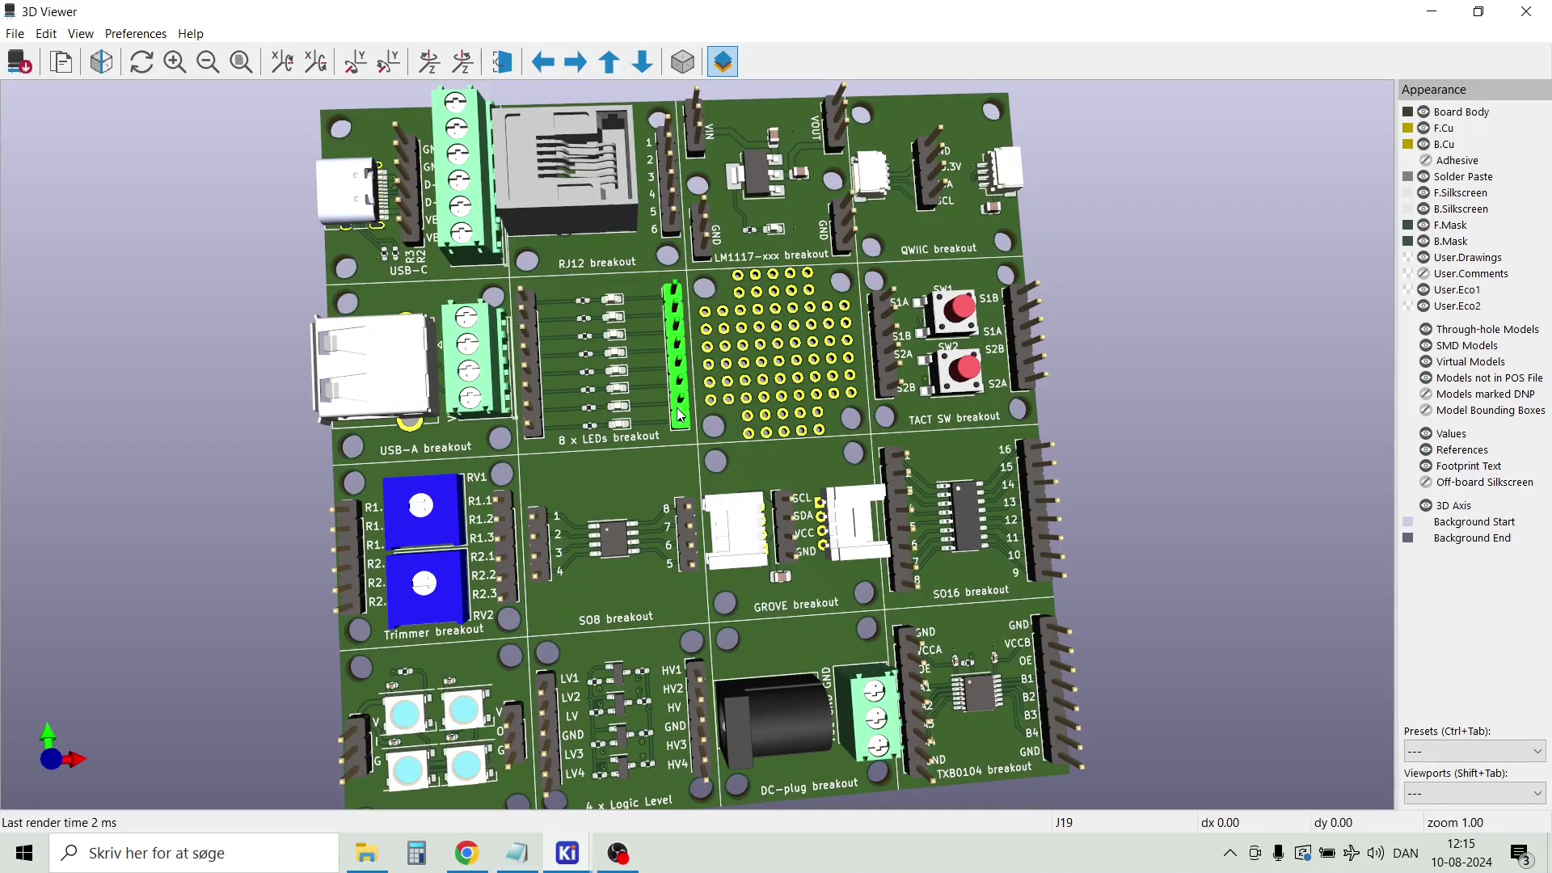
drag(637, 474, 687, 410)
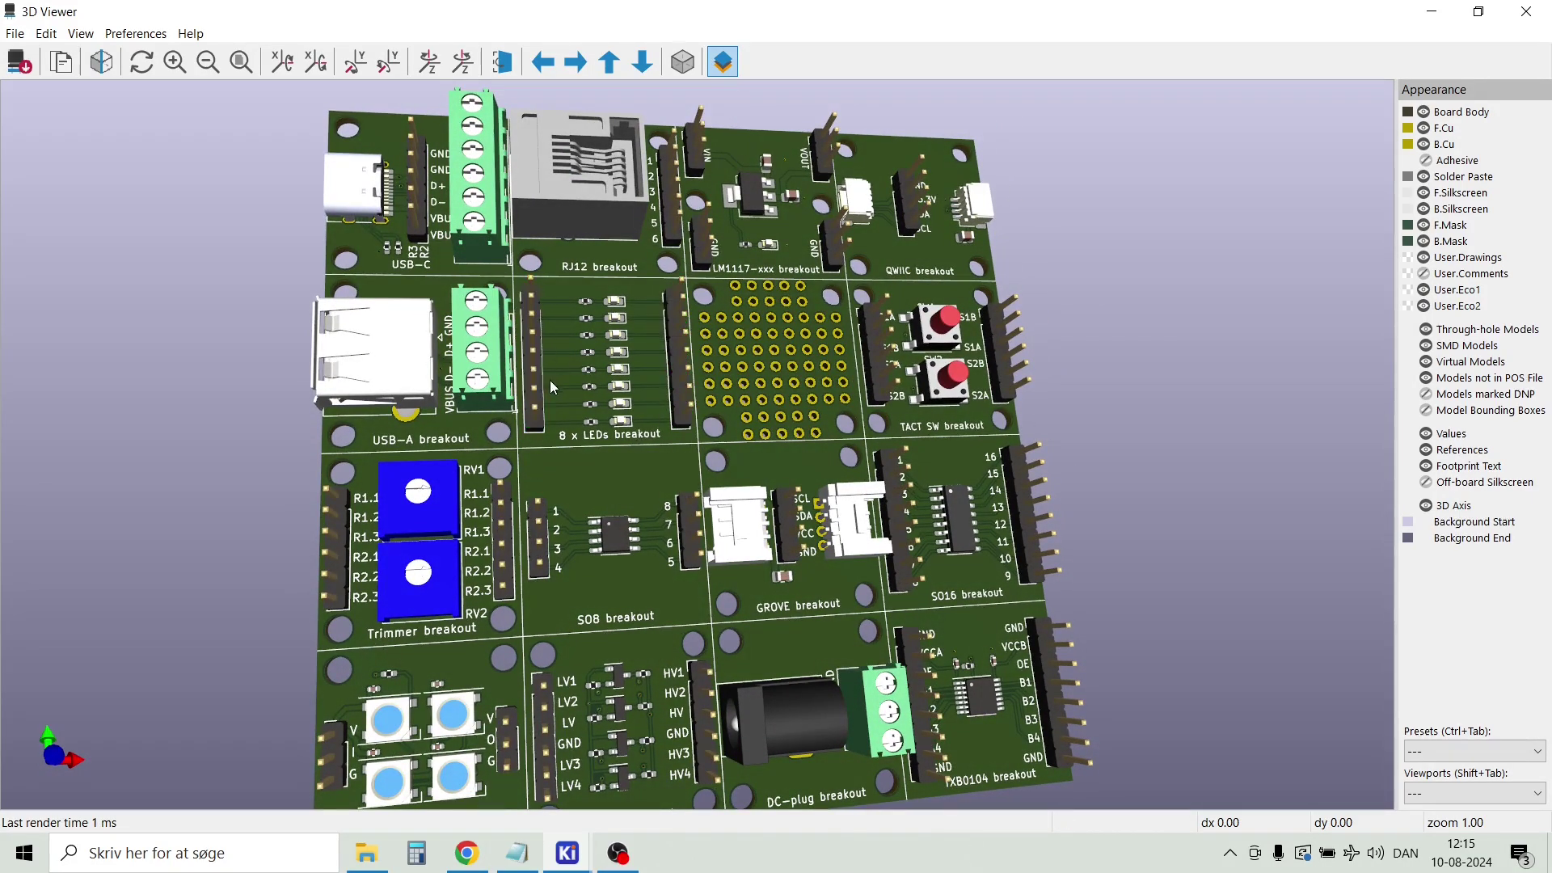
drag(630, 474, 658, 396)
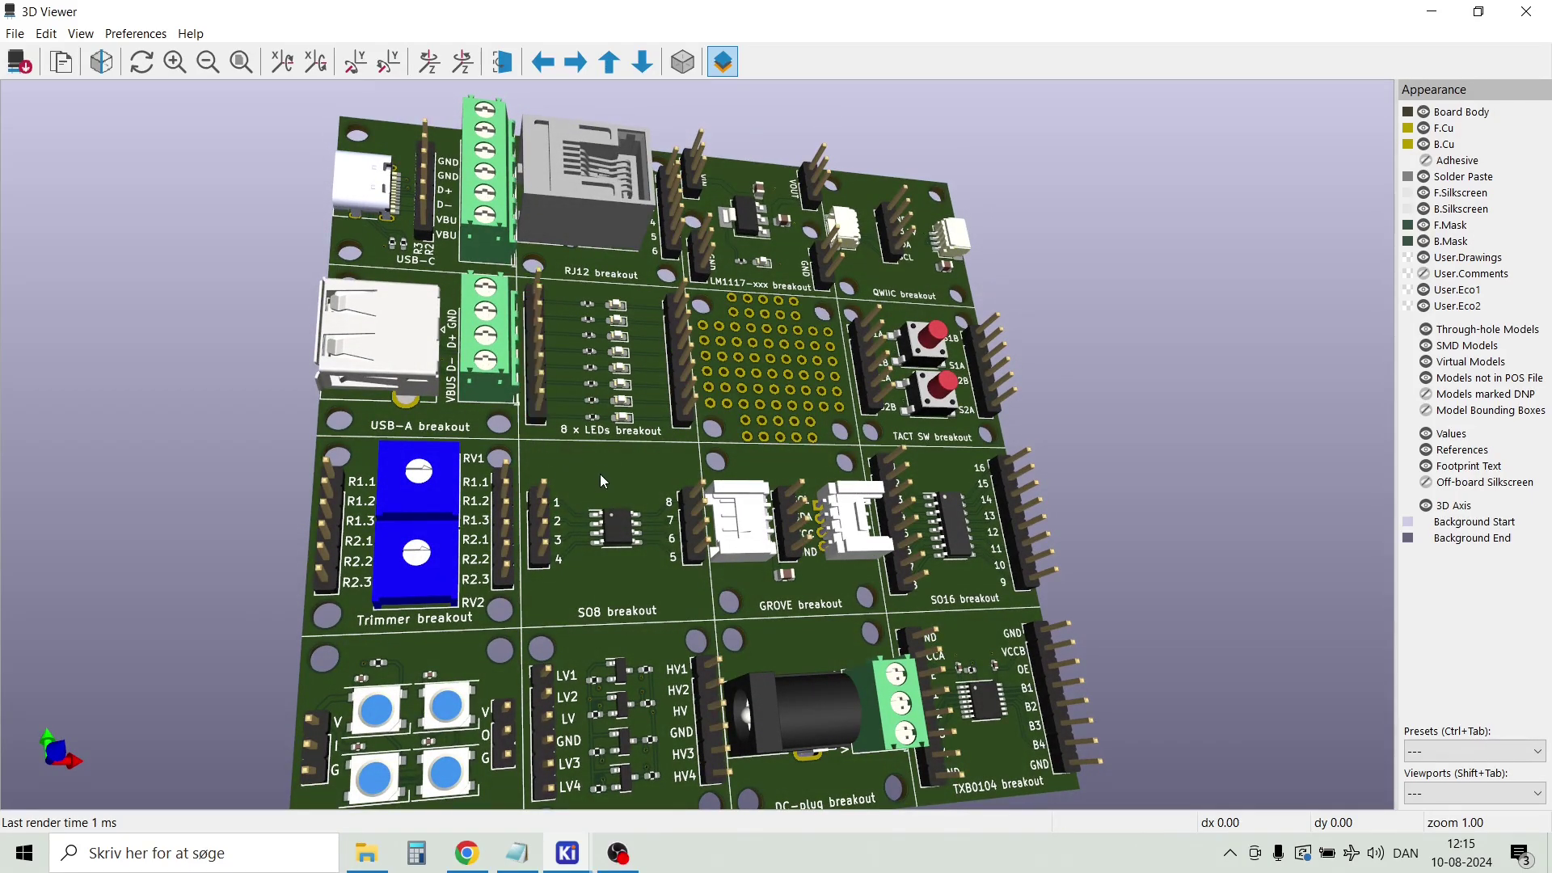
scroll(600, 488, down, 1)
drag(601, 475, 588, 506)
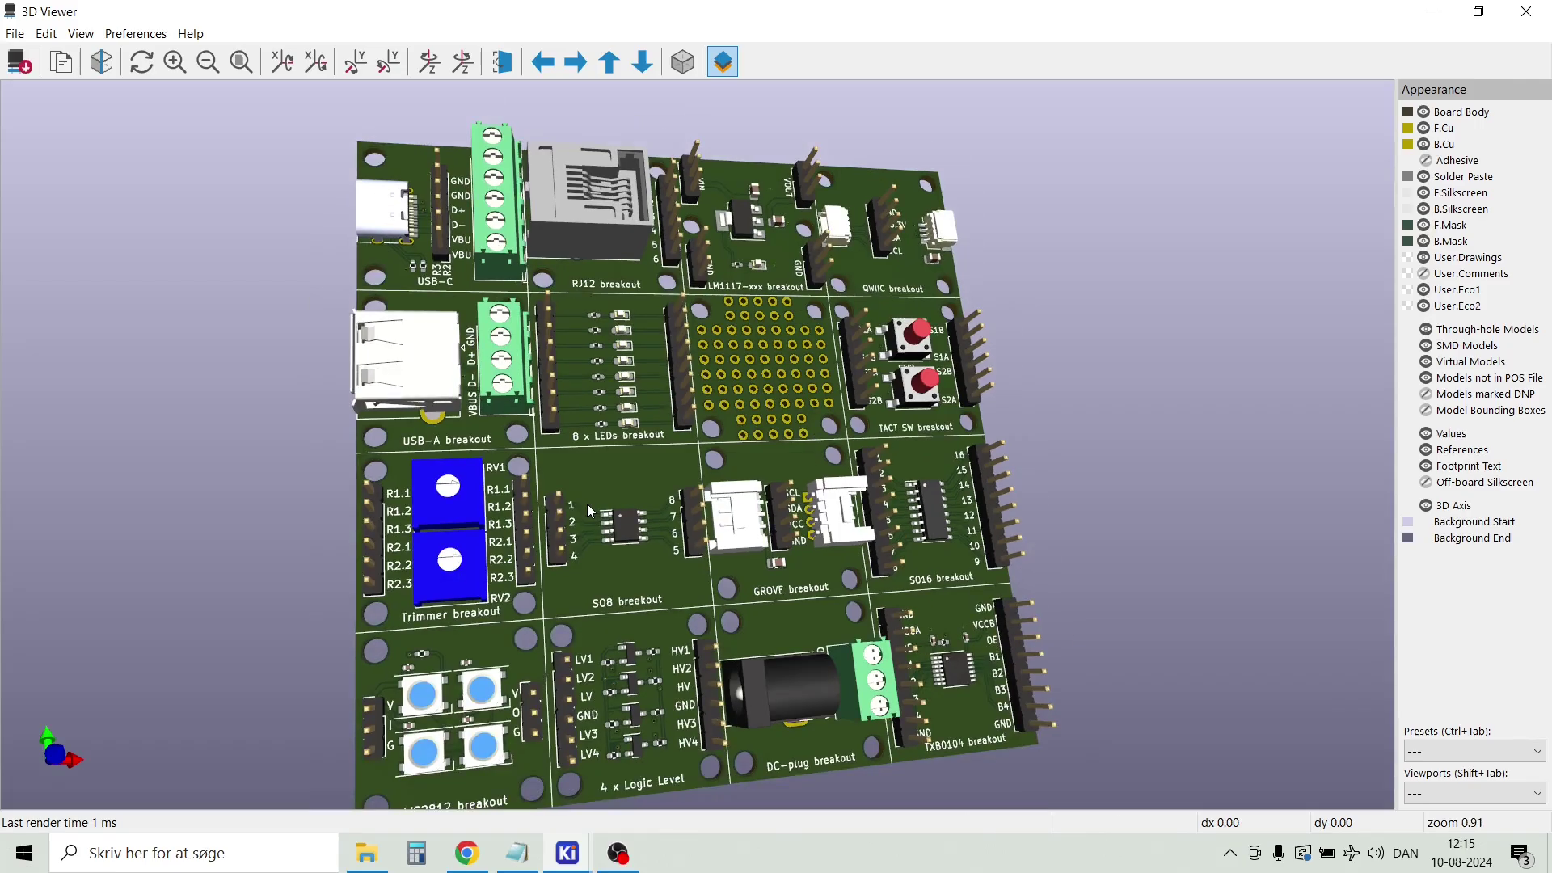
scroll(588, 505, down, 1)
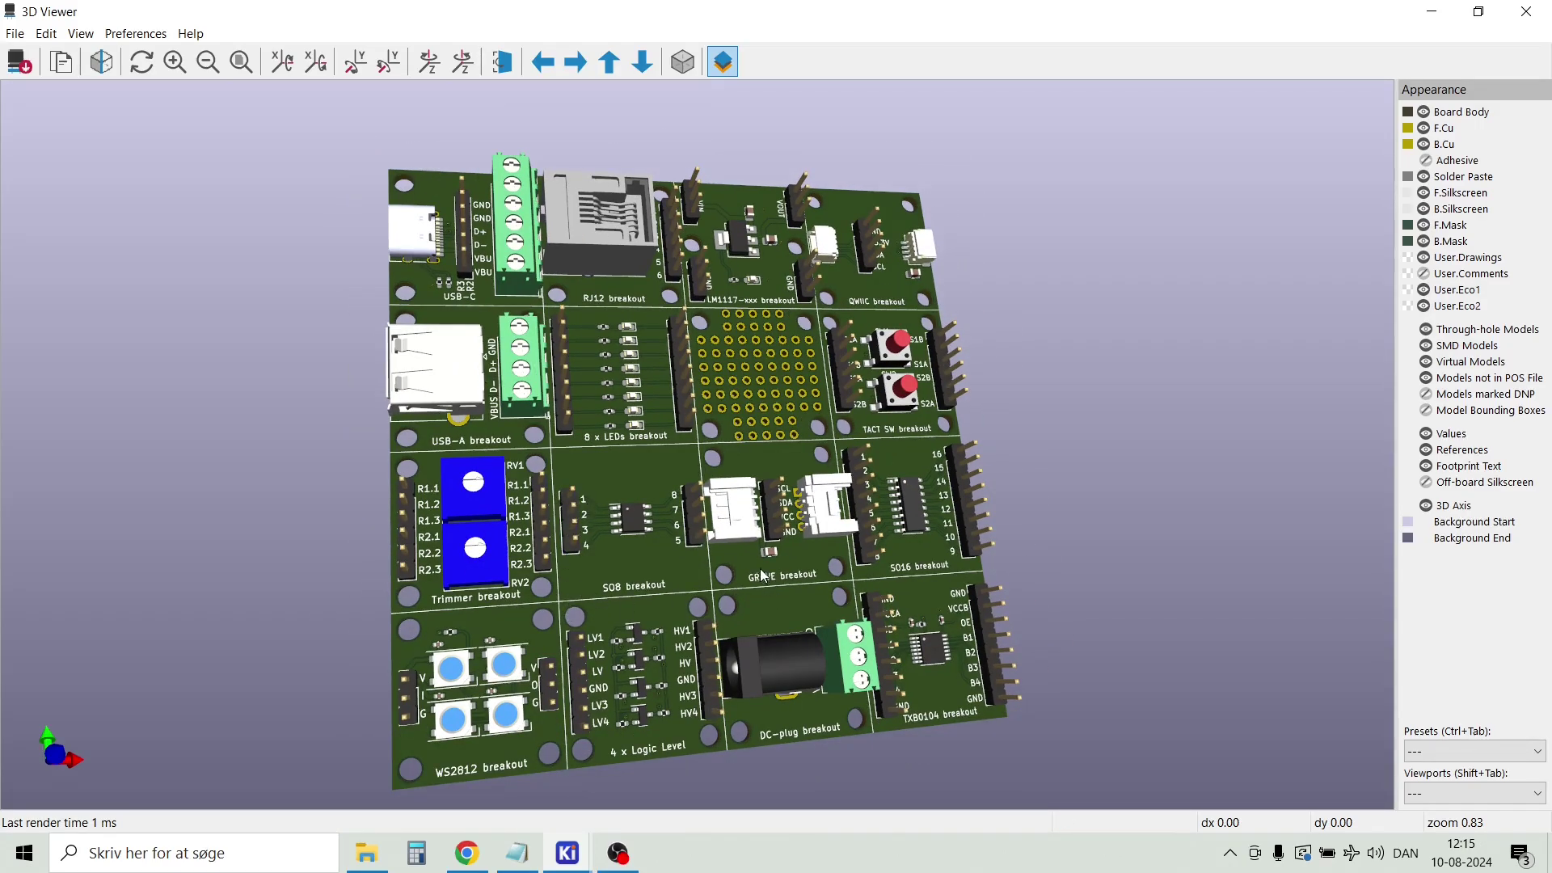
scroll(645, 436, up, 3)
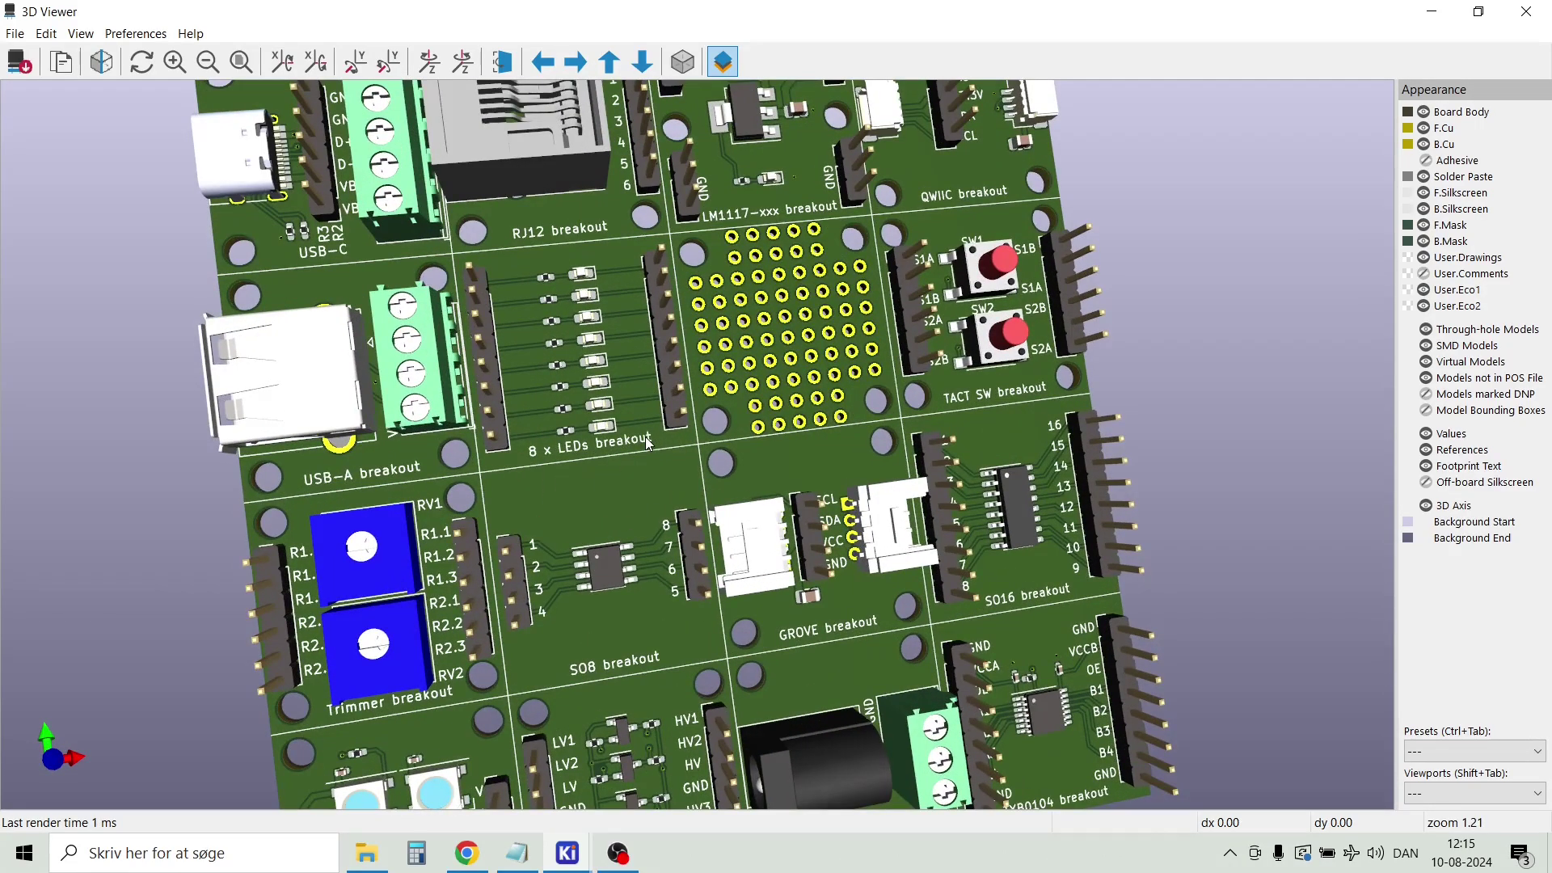
scroll(645, 436, down, 1)
drag(645, 436, 666, 390)
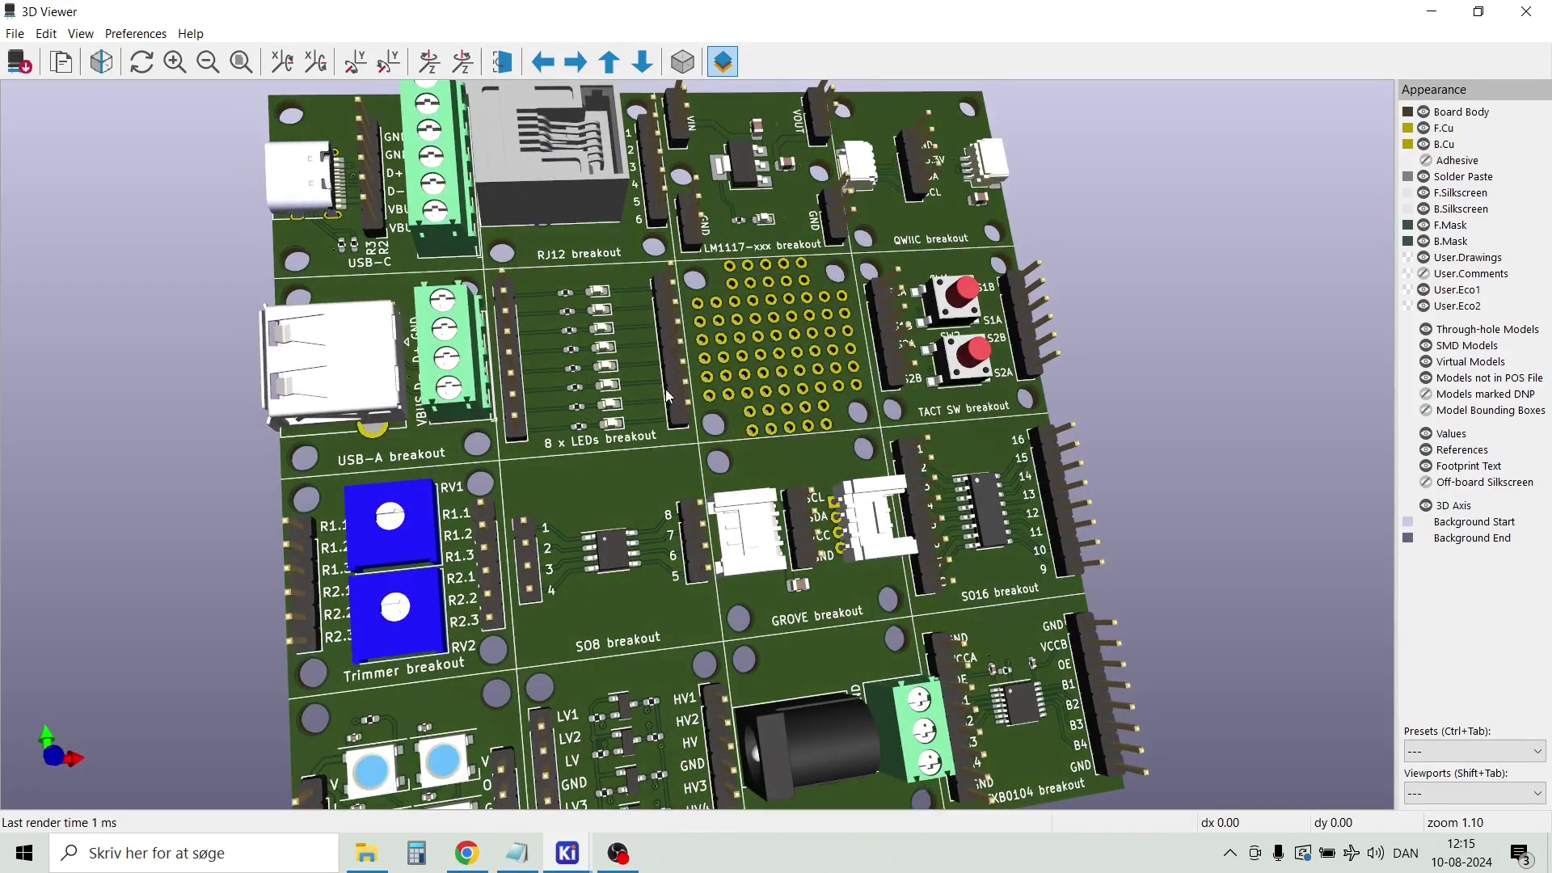
Rotate the board 90° about Z, tilt it upright, and switch on raytraced rendering.
click(81, 34)
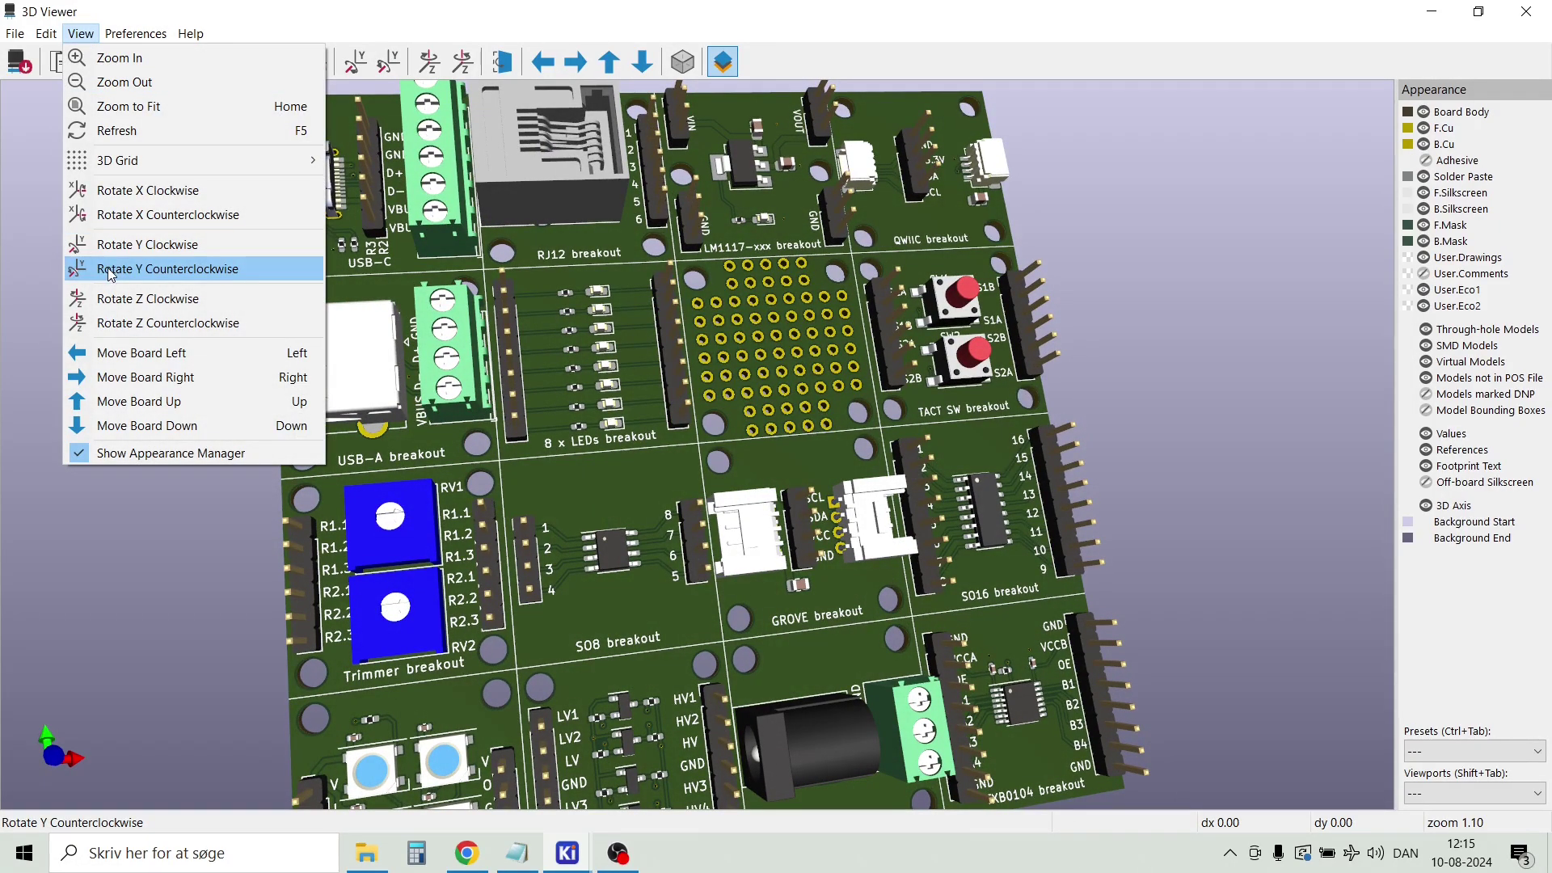
click(94, 535)
drag(240, 424, 476, 357)
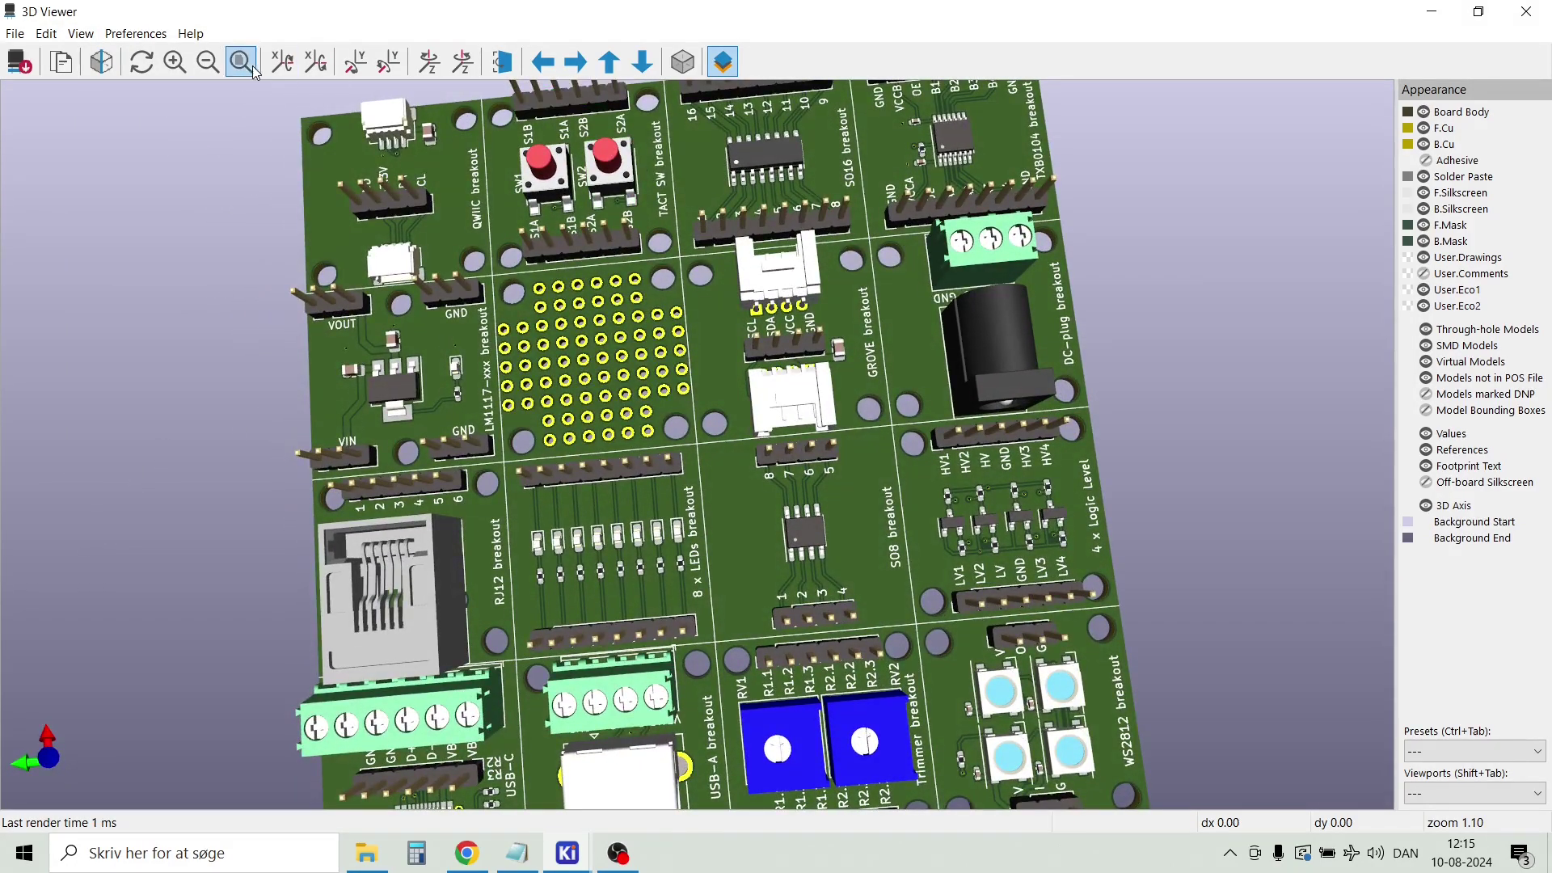
click(140, 37)
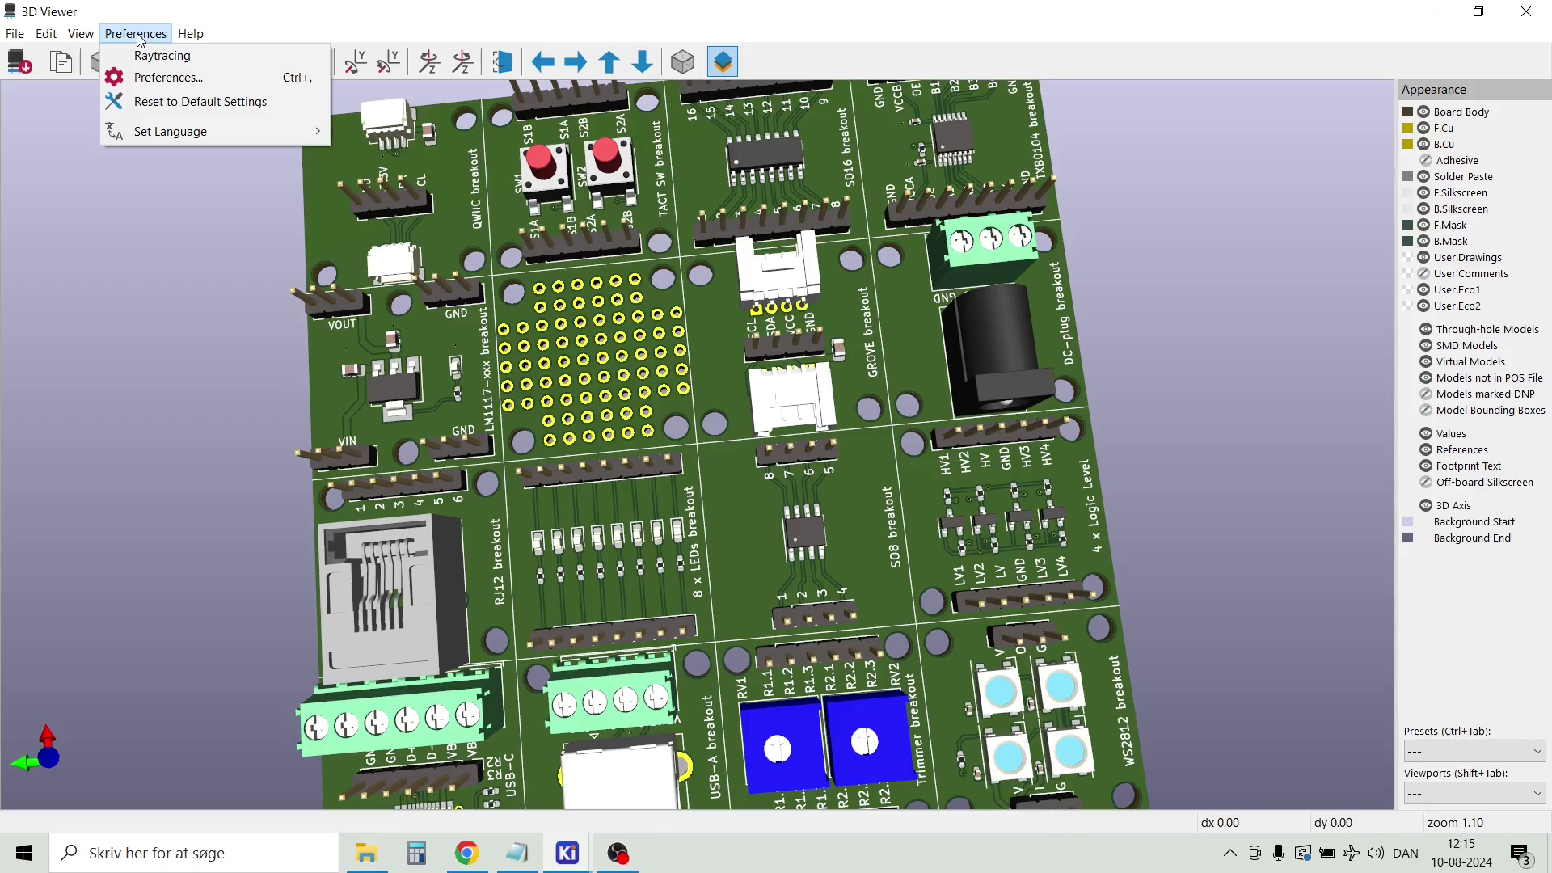
click(162, 56)
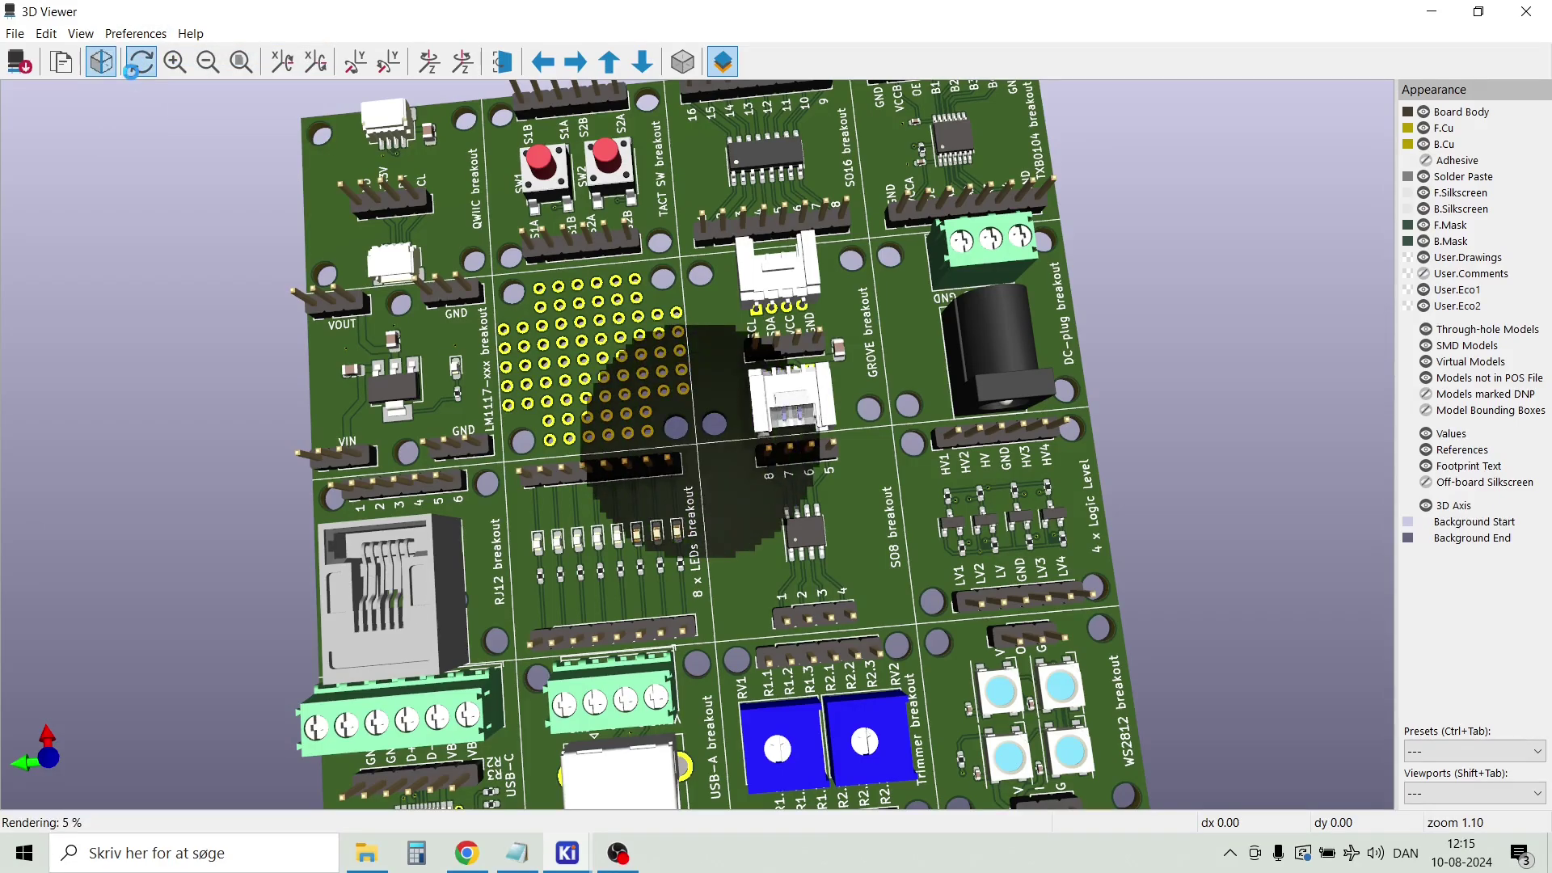